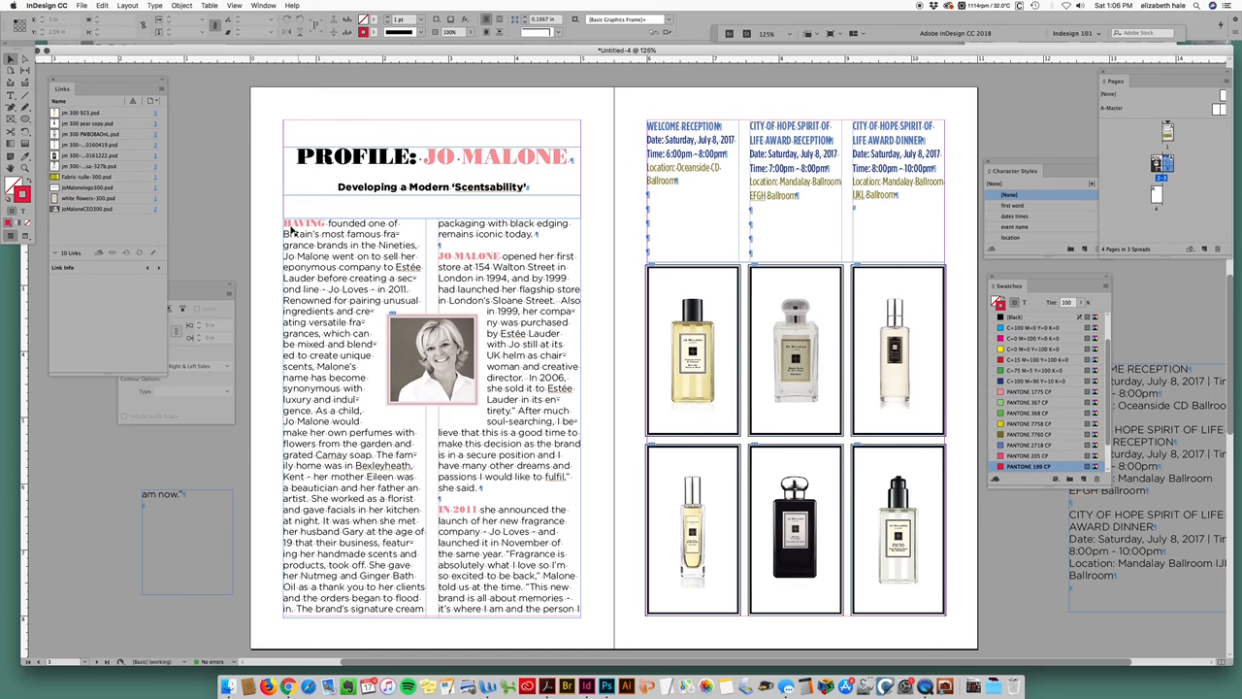
Set the font size of the "first word" character style to 14 pt.
{"action": "left_click_drag", "start_coordinate": [1017, 281], "coordinate": [1062, 288]}
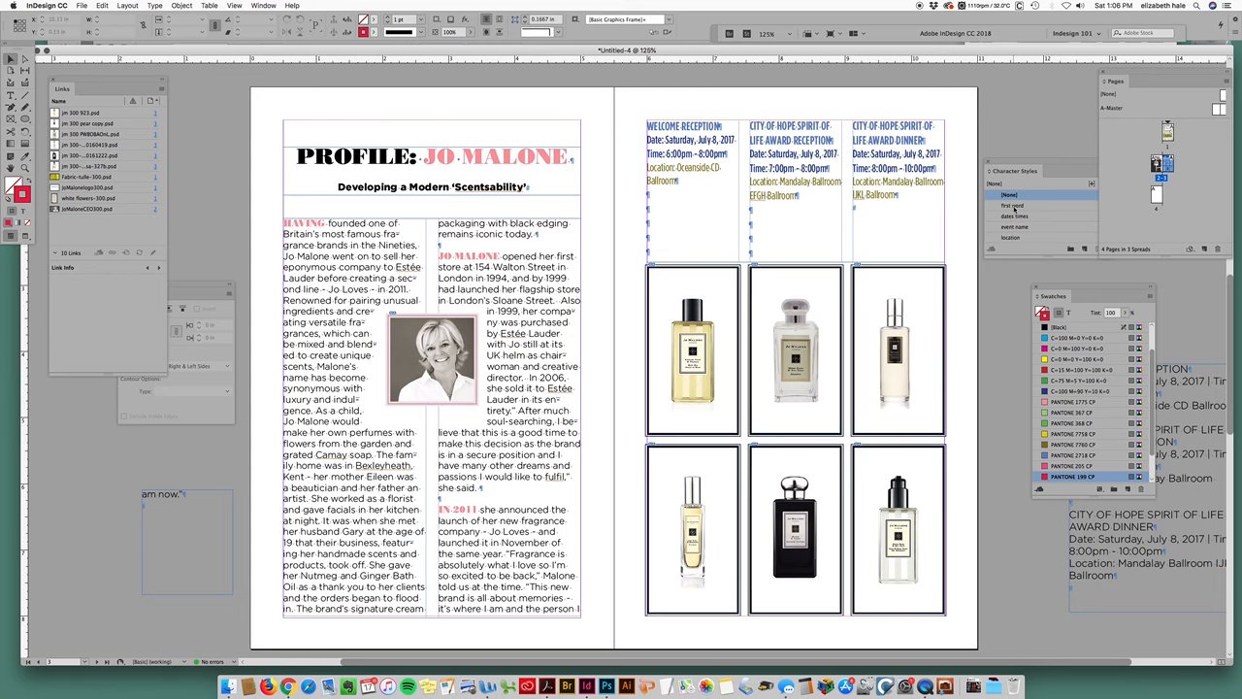
{"action": "left_click_drag", "start_coordinate": [1063, 173], "coordinate": [660, 187]}
{"action": "double_click", "coordinate": [645, 233]}
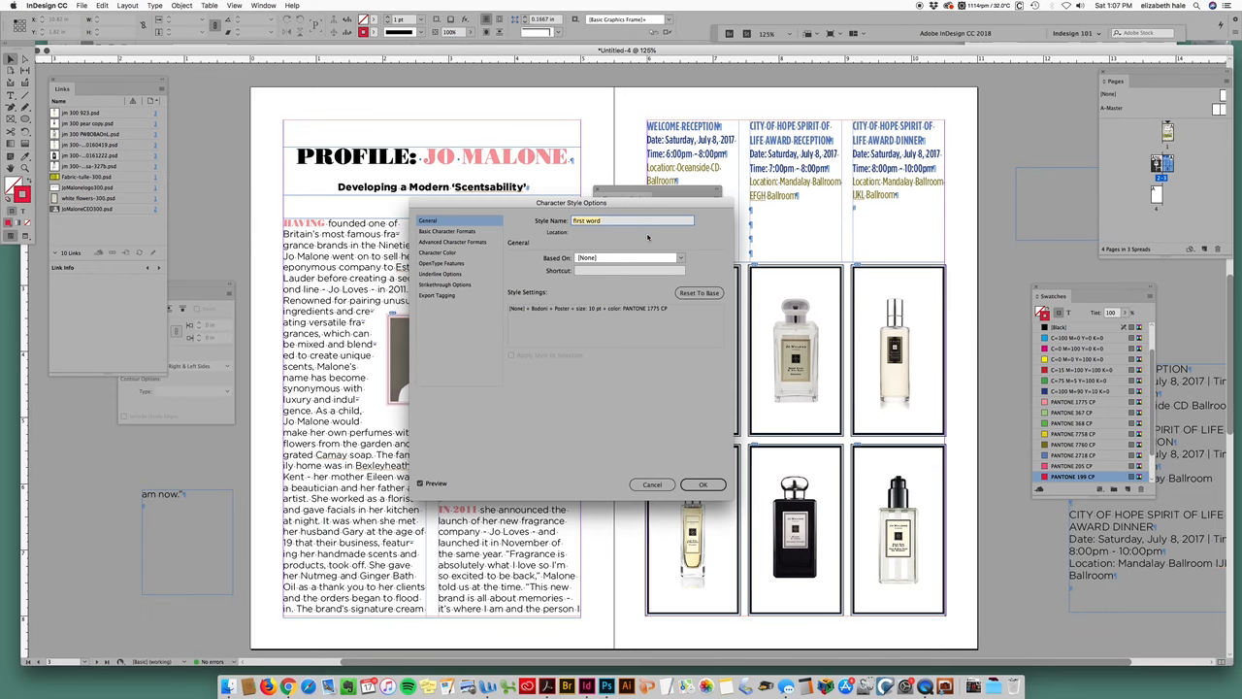
{"action": "left_click_drag", "start_coordinate": [533, 211], "coordinate": [816, 290]}
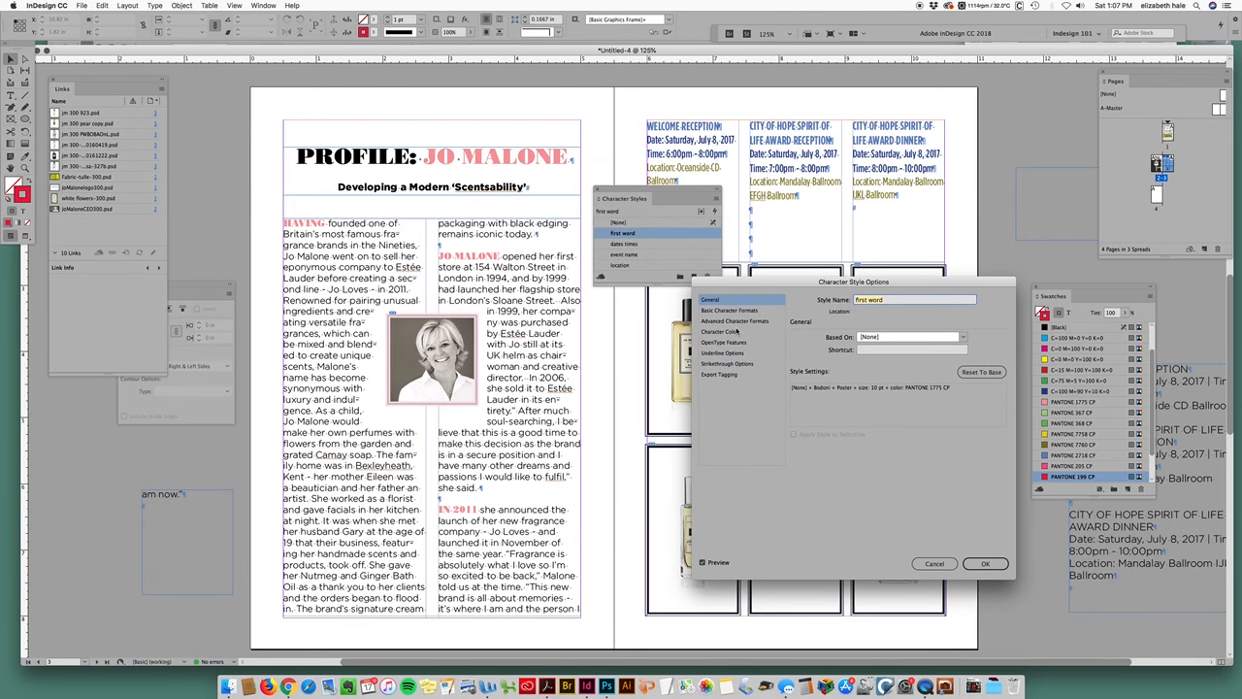
{"action": "left_click", "coordinate": [739, 312]}
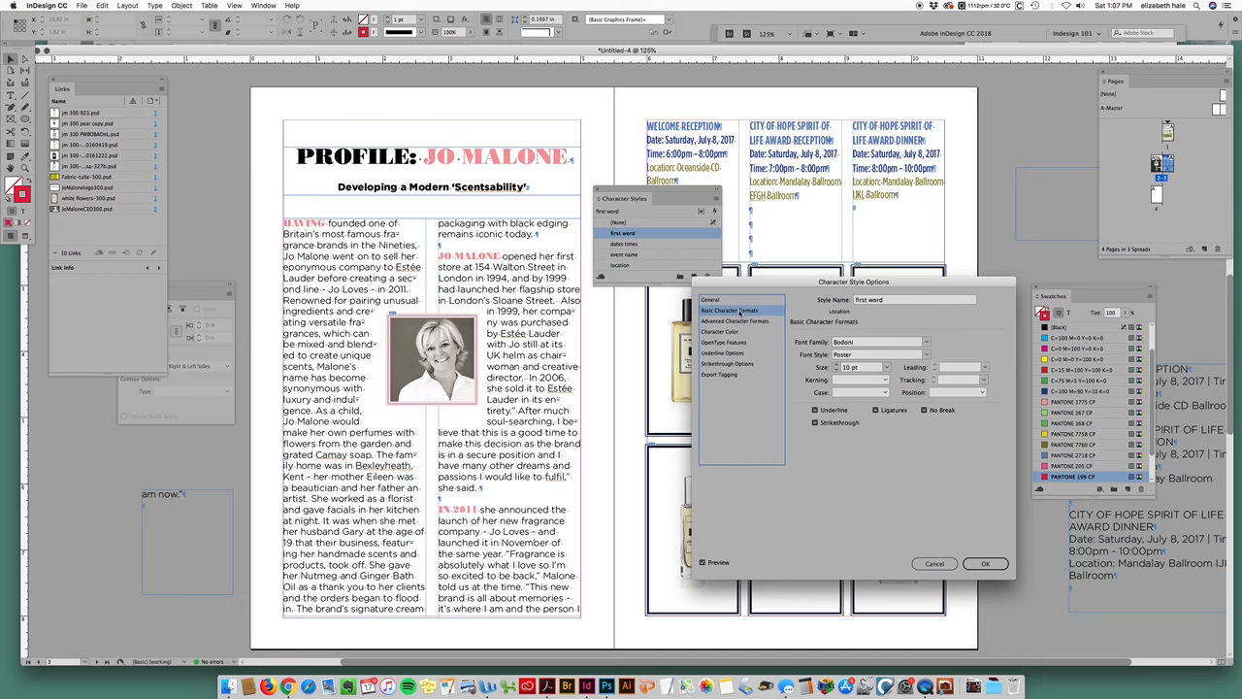
{"action": "left_click", "coordinate": [734, 322]}
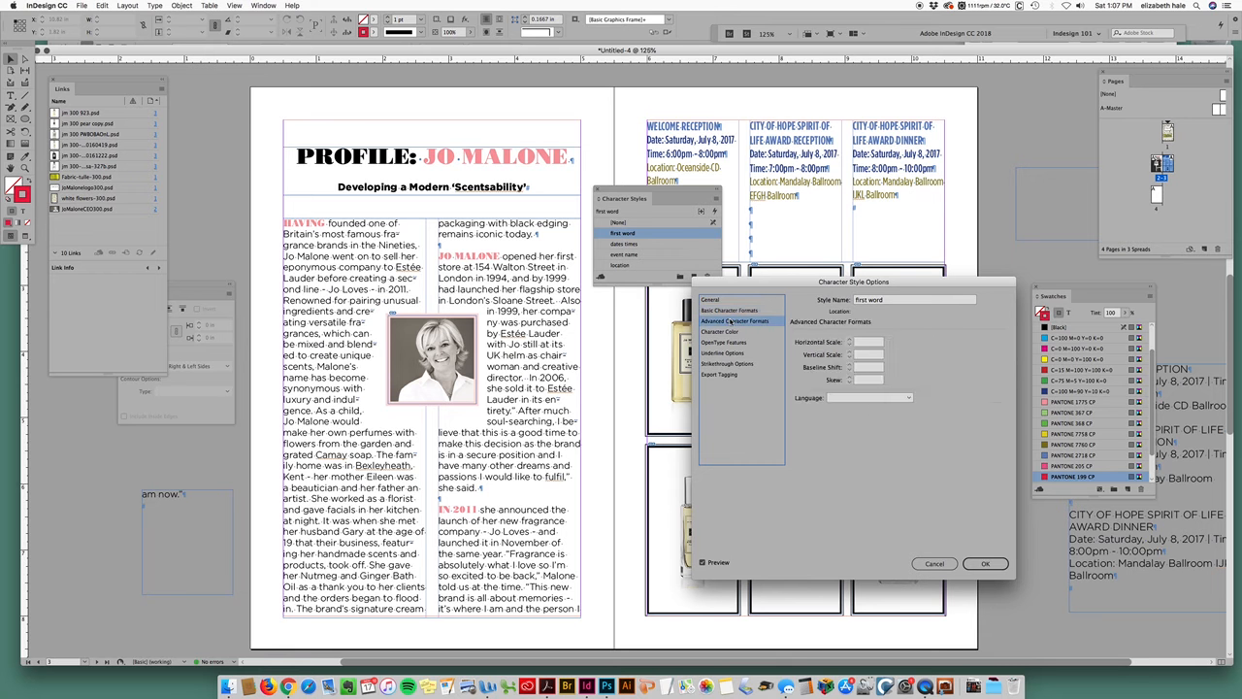
{"action": "left_click", "coordinate": [726, 310]}
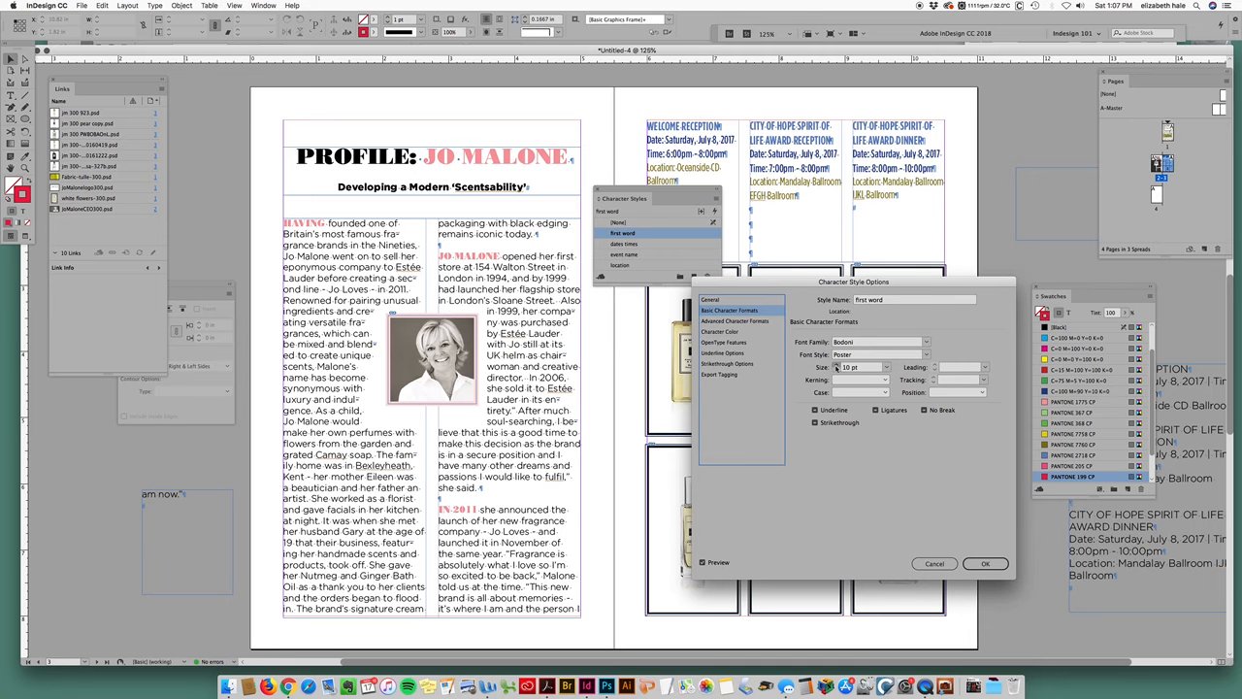
{"action": "left_click", "coordinate": [837, 366]}
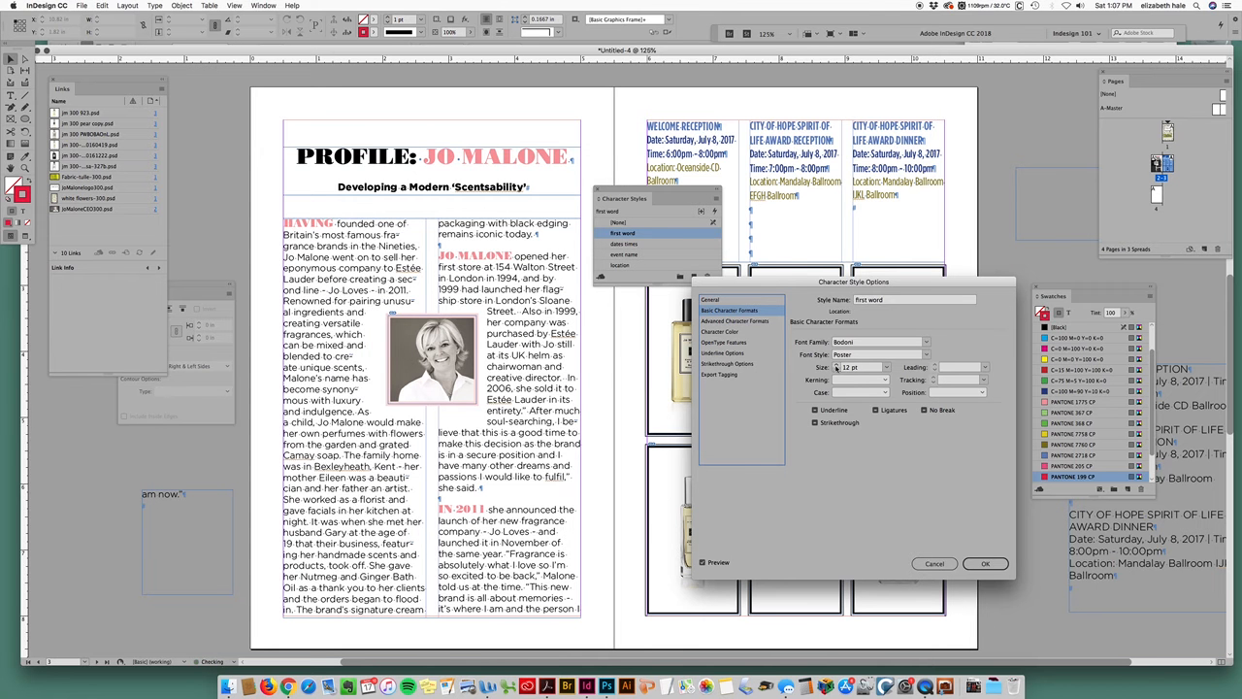
{"action": "left_click", "coordinate": [836, 366]}
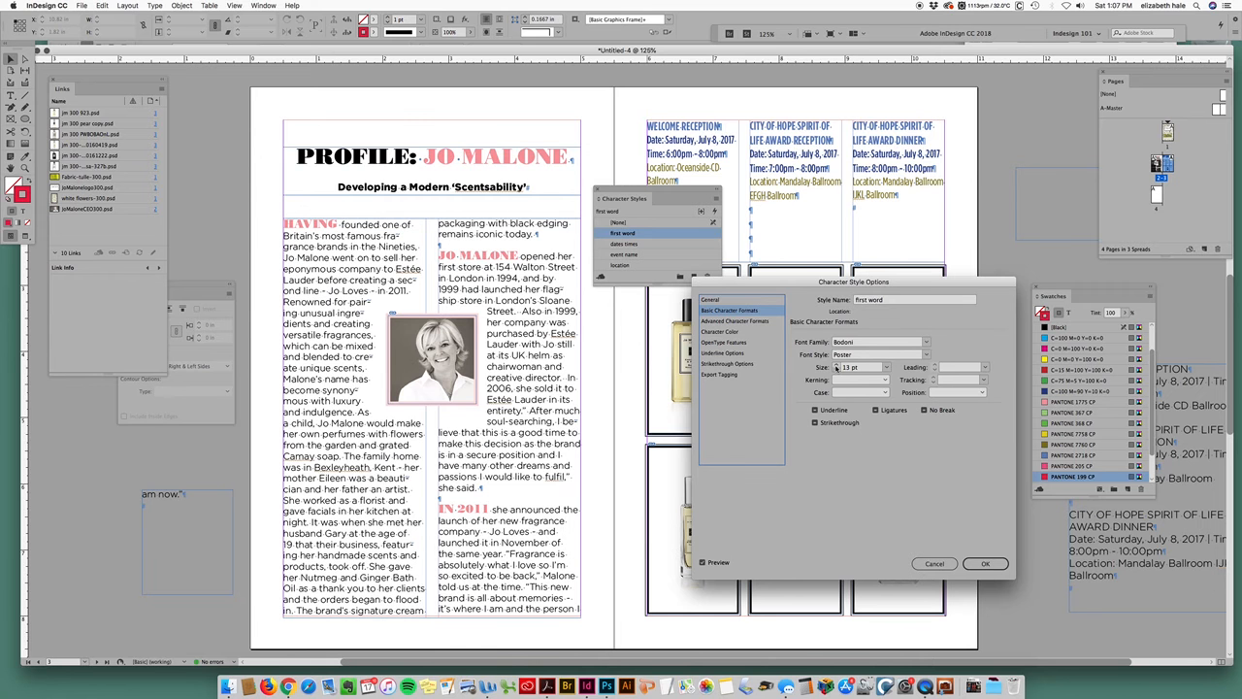
{"action": "left_click", "coordinate": [837, 366]}
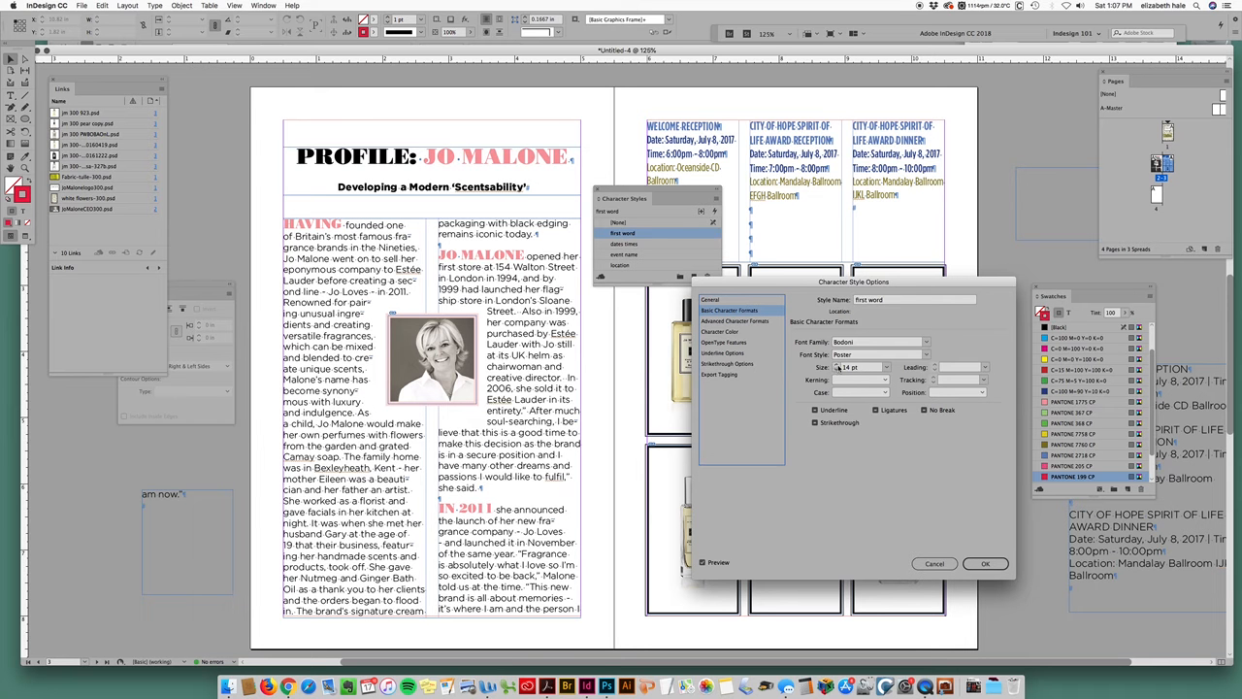
{"action": "left_click", "coordinate": [982, 567]}
{"action": "left_click_drag", "start_coordinate": [627, 191], "coordinate": [658, 101]}
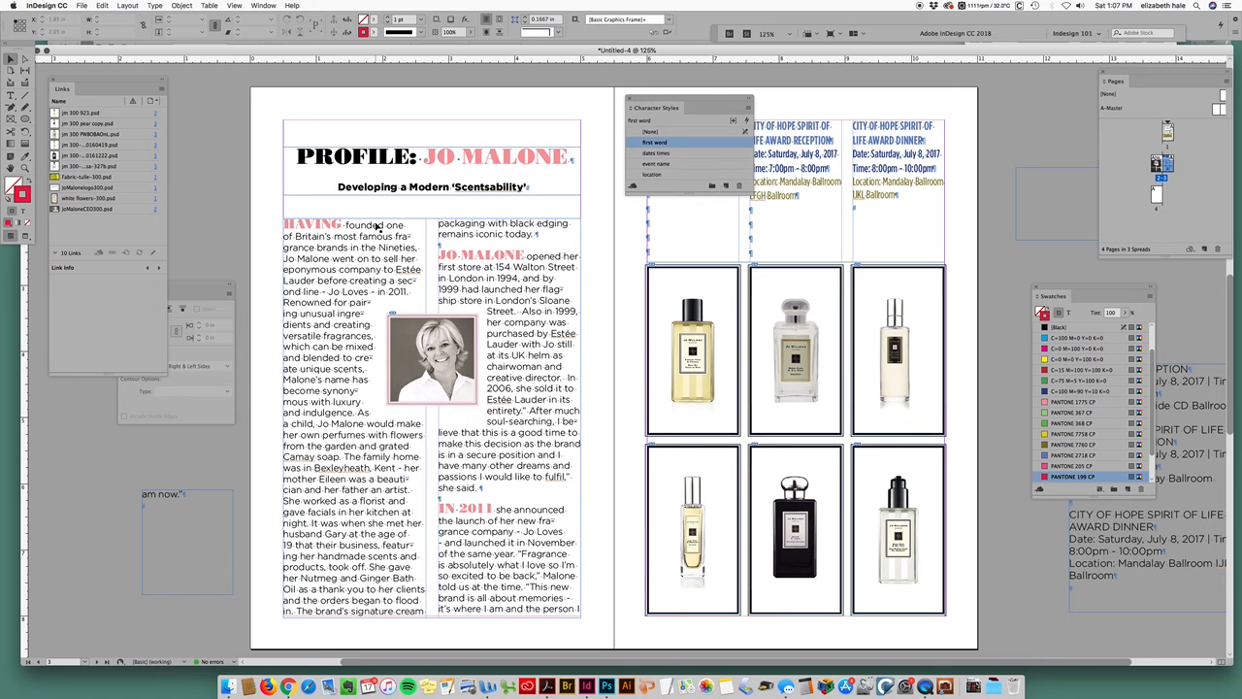
Tighten the tracking of the paragraph text starting "opened her first store" to -10, leaving out its styled lead-in words.
{"action": "left_click", "coordinate": [210, 557]}
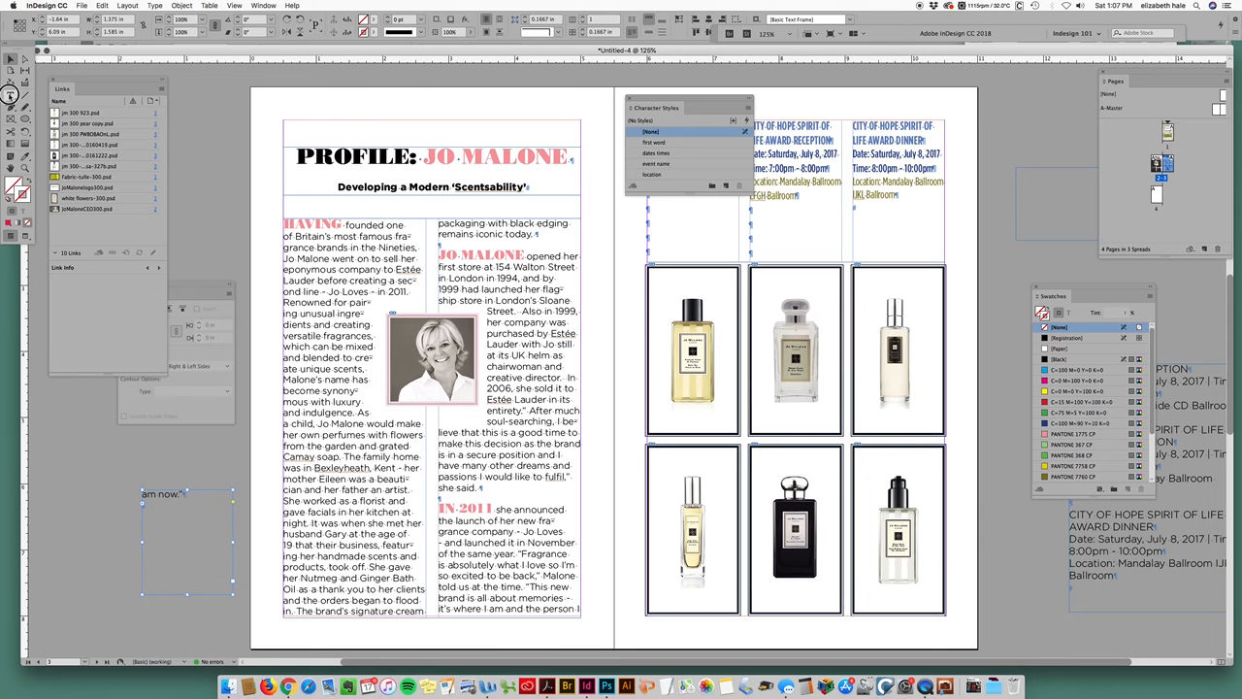
{"action": "left_click", "coordinate": [10, 95]}
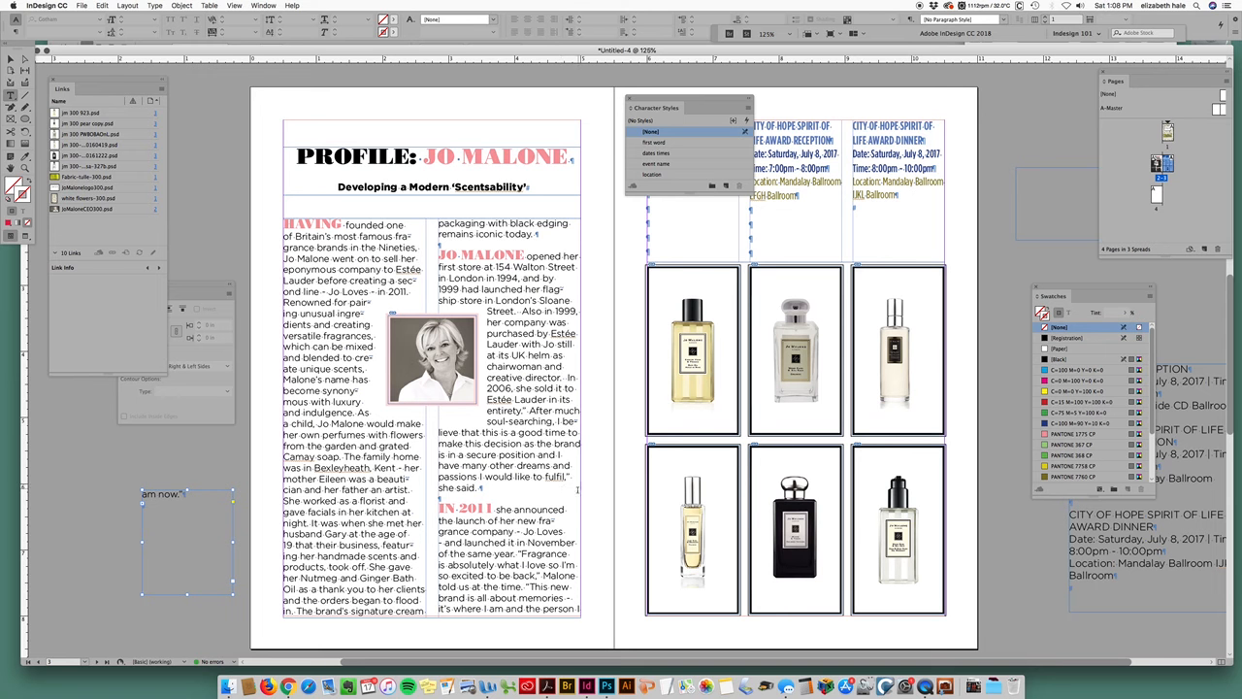
{"action": "left_click_drag", "start_coordinate": [480, 489], "coordinate": [433, 258]}
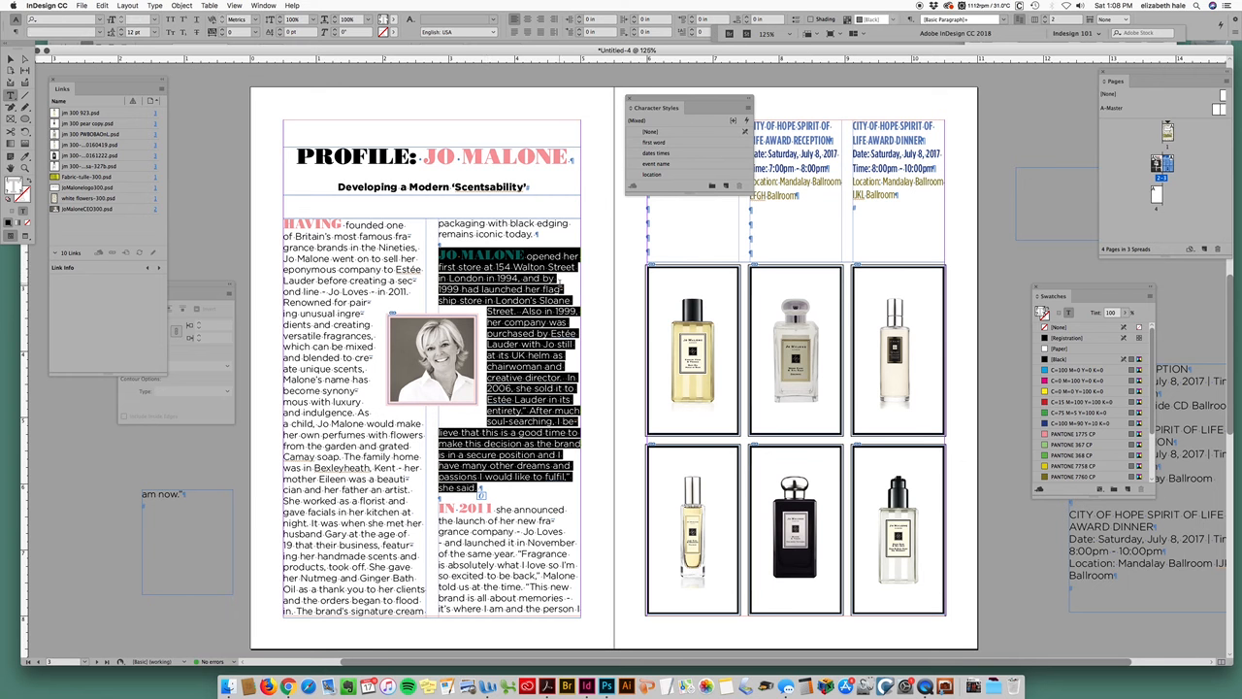
{"action": "left_click", "coordinate": [535, 278]}
{"action": "left_click_drag", "start_coordinate": [527, 257], "coordinate": [485, 495]}
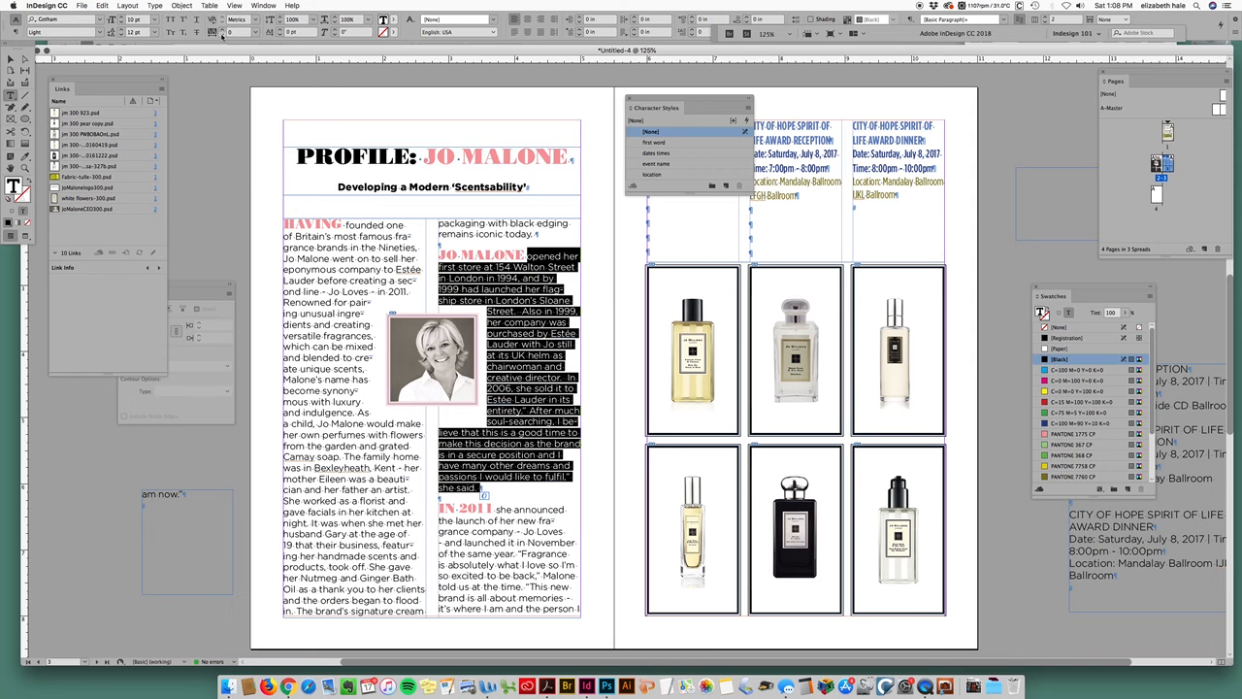
{"action": "left_click", "coordinate": [223, 35]}
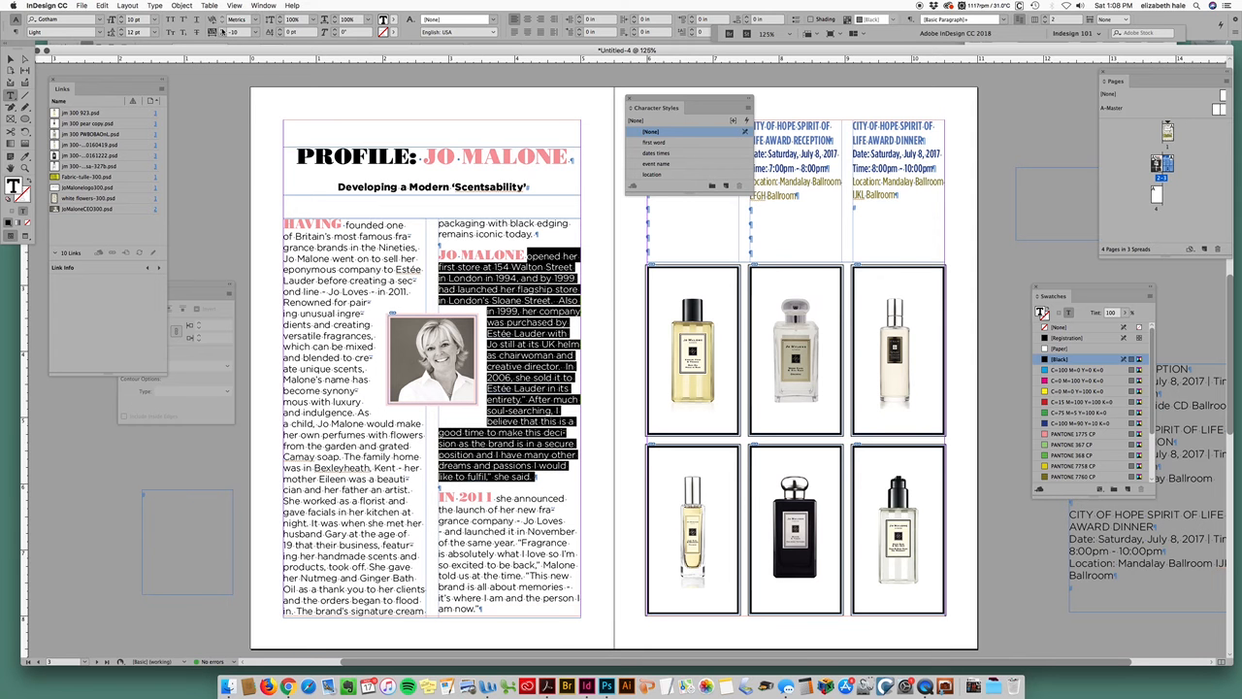
{"action": "left_click", "coordinate": [223, 29]}
{"action": "left_click", "coordinate": [222, 35]}
{"action": "left_click", "coordinate": [558, 442]}
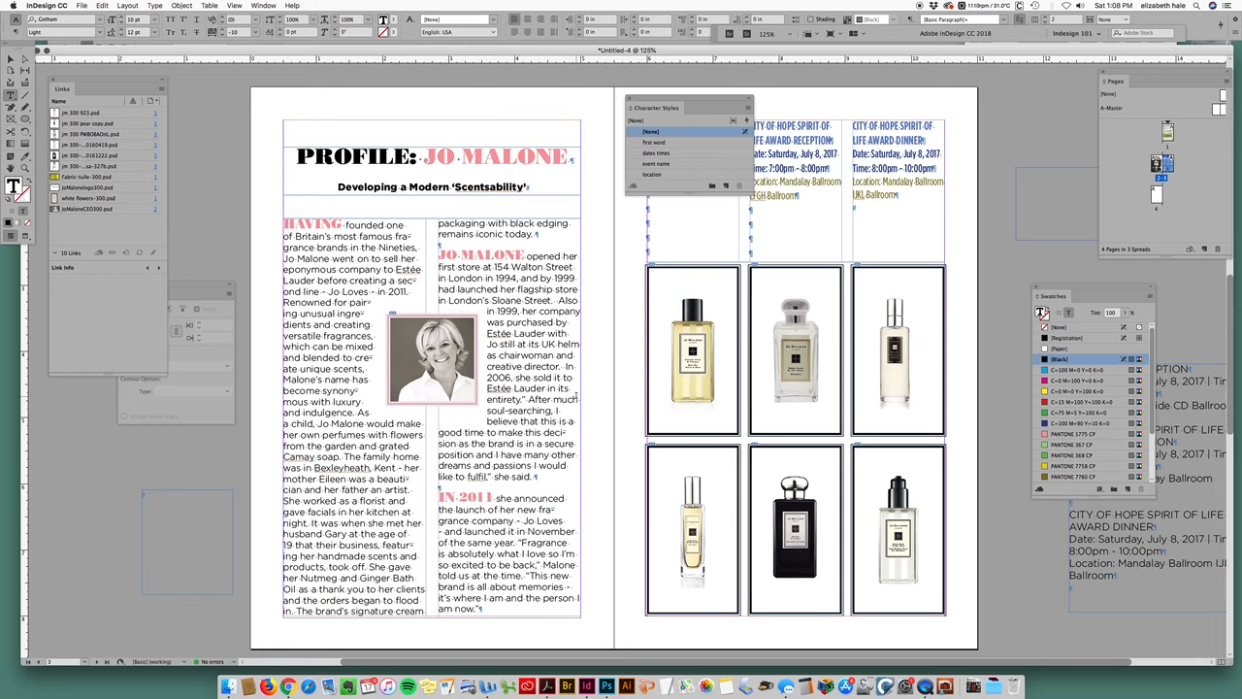
Correct the misspelled word "fulfil" in the article's second column to the suggested spelling "fulfill".
{"action": "key", "text": "super+equal"}
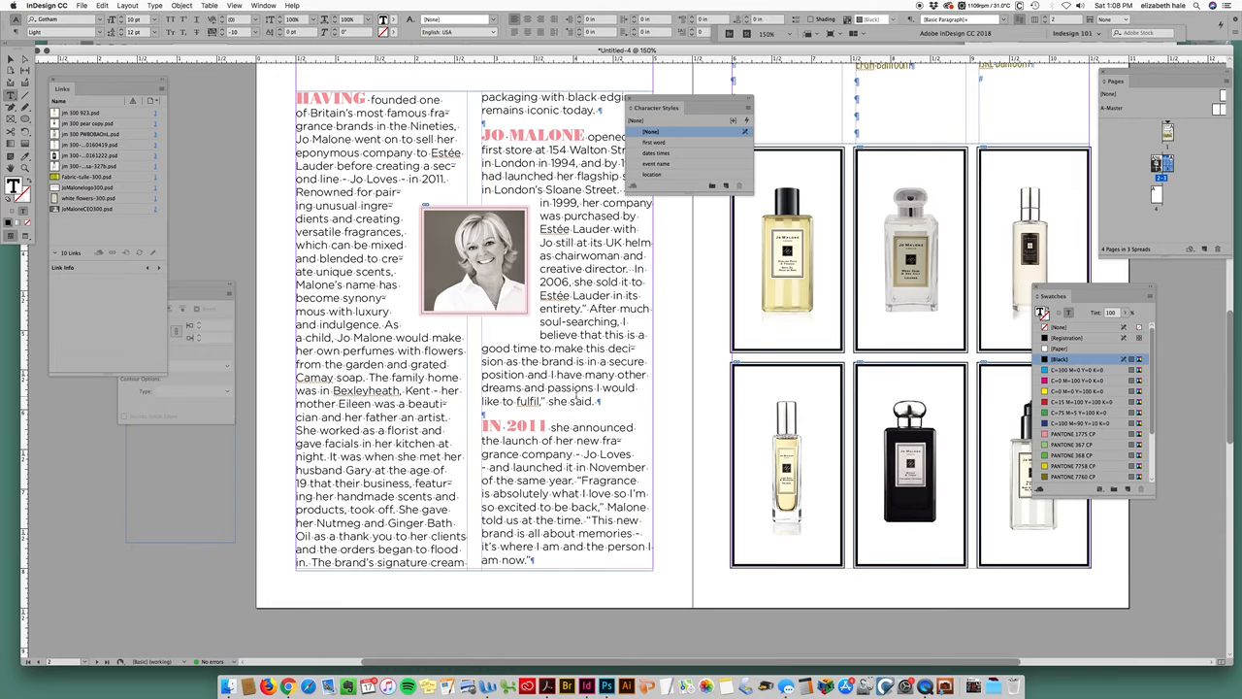
{"action": "key", "text": "super+equal"}
{"action": "key", "text": "super+equal"}
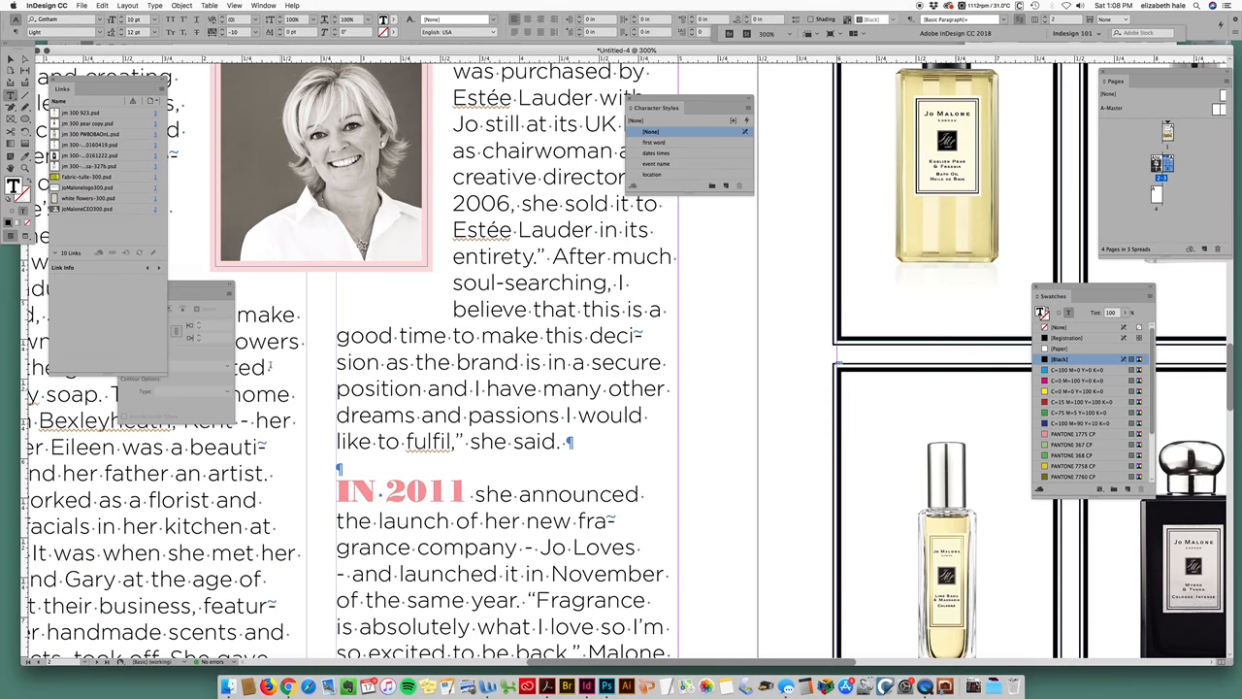
{"action": "left_click_drag", "start_coordinate": [209, 281], "coordinate": [219, 459]}
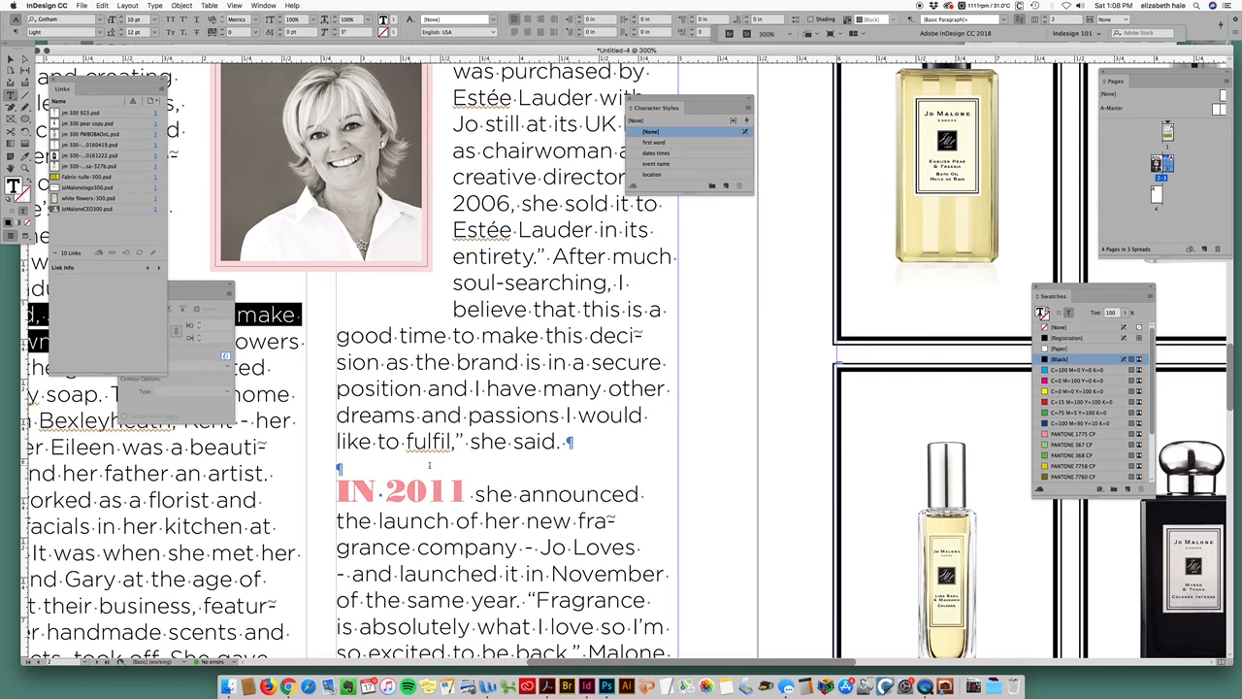
{"action": "left_click", "coordinate": [448, 442]}
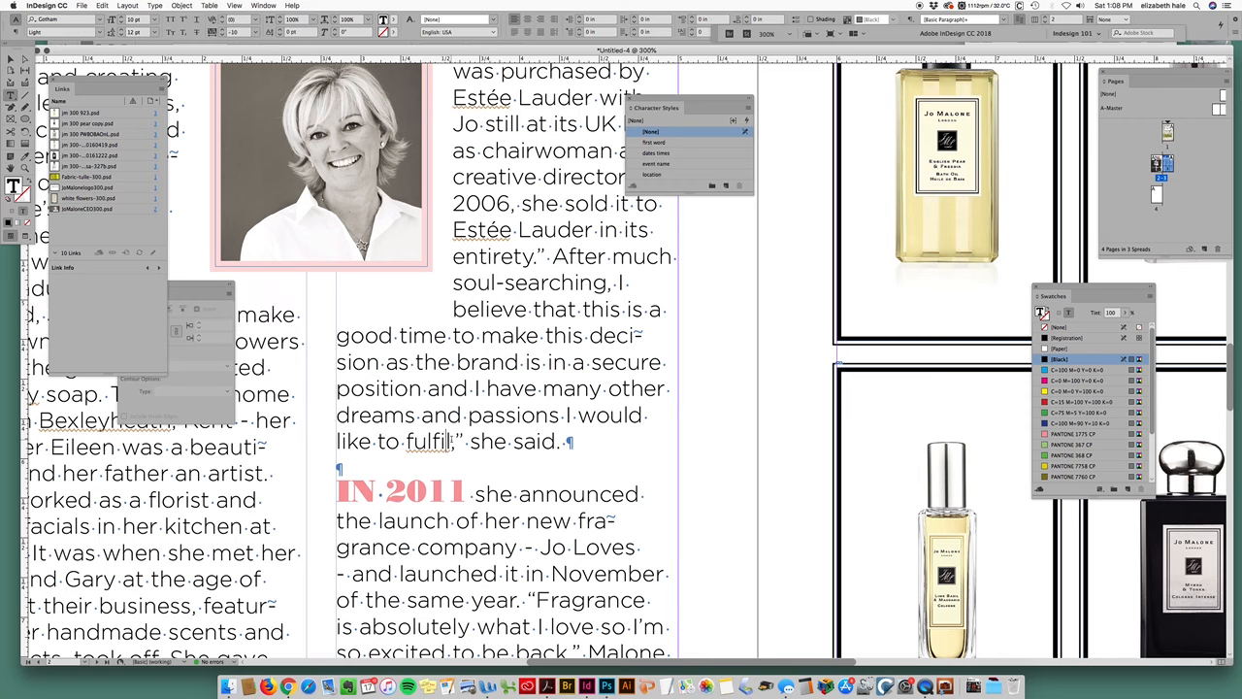
{"action": "left_click_drag", "start_coordinate": [451, 441], "coordinate": [408, 444]}
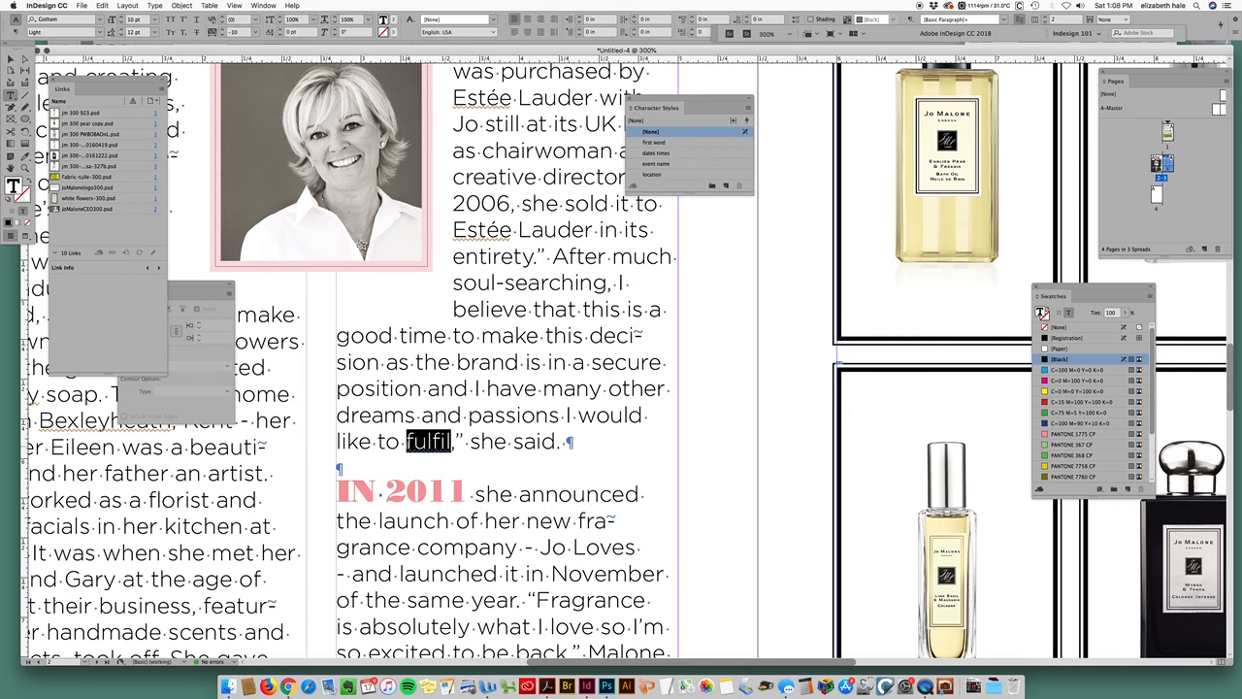
{"action": "left_click", "coordinate": [432, 443]}
{"action": "right_click", "coordinate": [432, 445]}
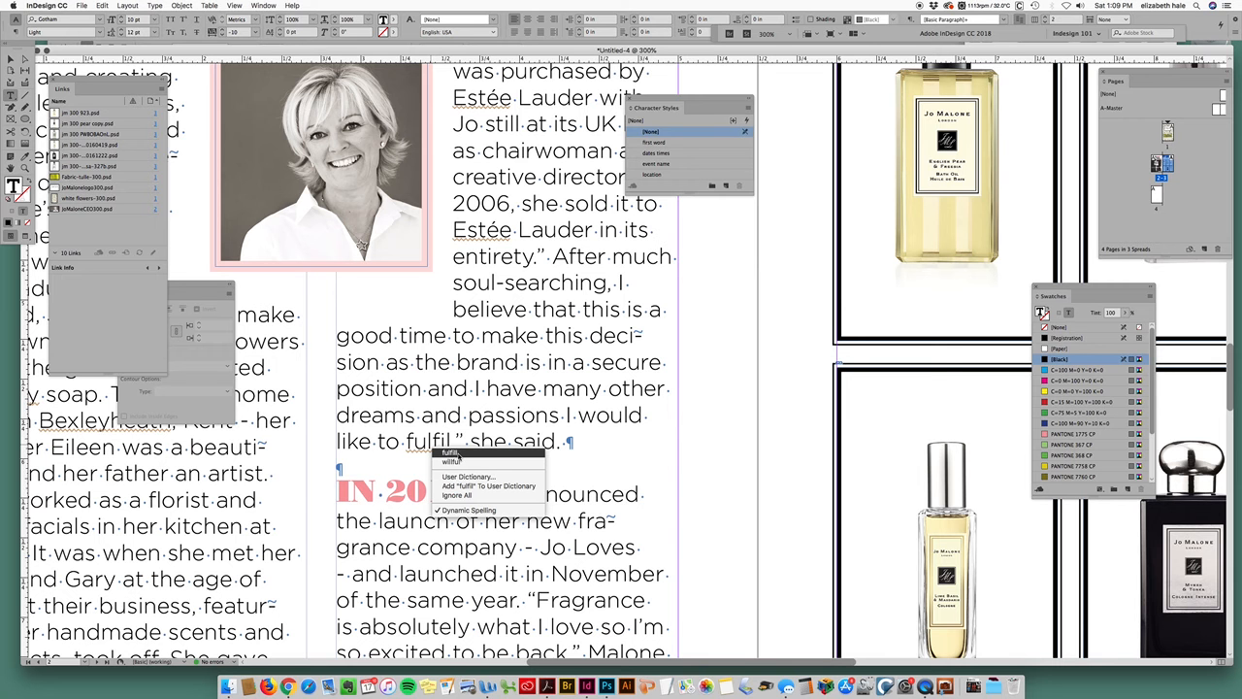
{"action": "left_click", "coordinate": [453, 453]}
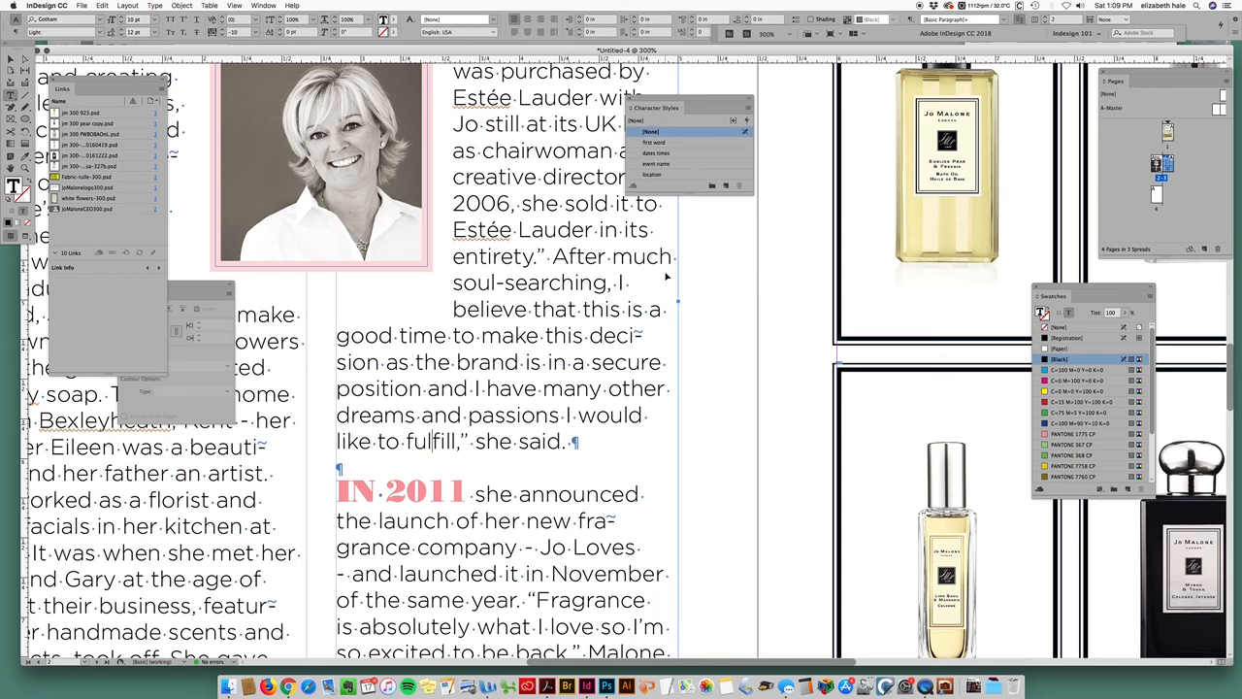
Show the whole spread and move the Character Styles panel clear of the event listings.
{"action": "key", "text": "super+minus"}
{"action": "key", "text": "super+minus"}
{"action": "key", "text": "super+minus"}
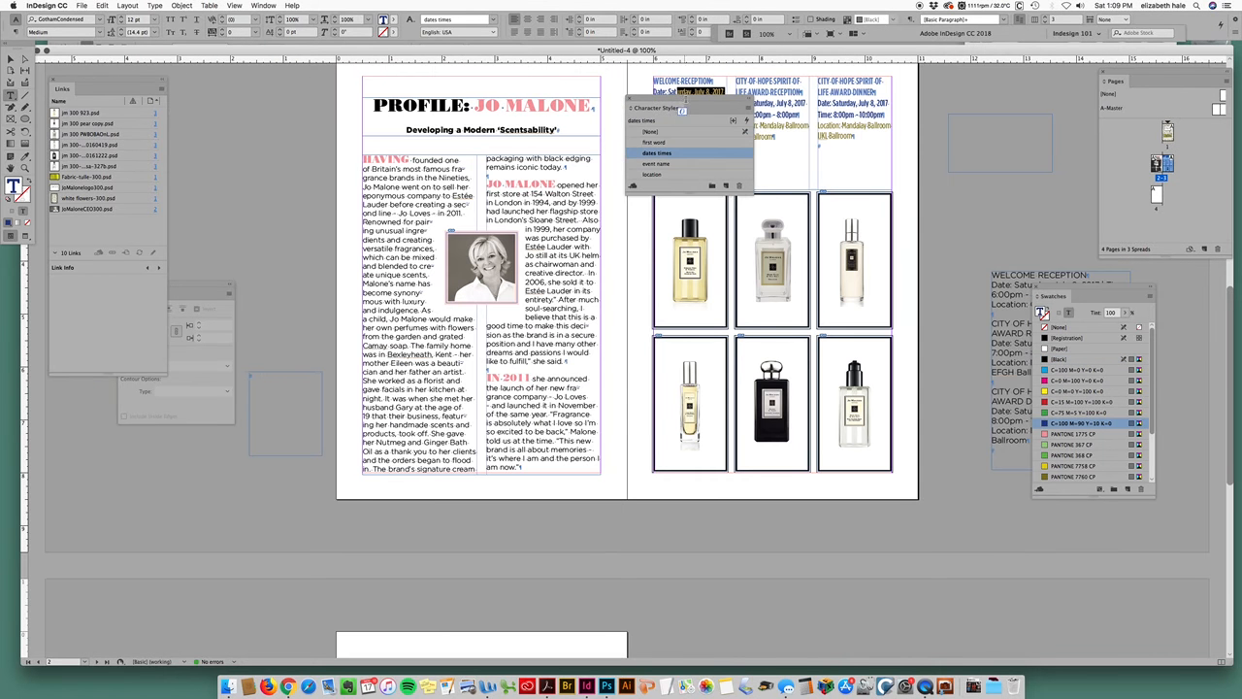
{"action": "left_click_drag", "start_coordinate": [677, 102], "coordinate": [884, 177]}
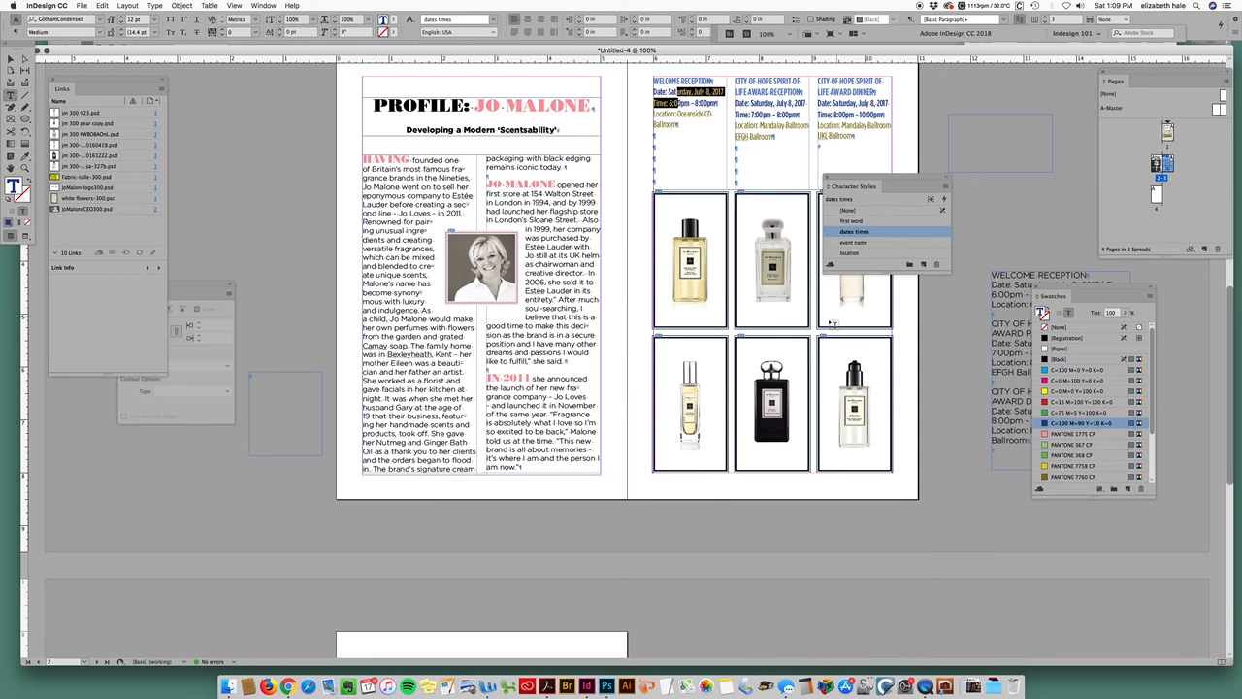
{"action": "key", "text": "BackSpace"}
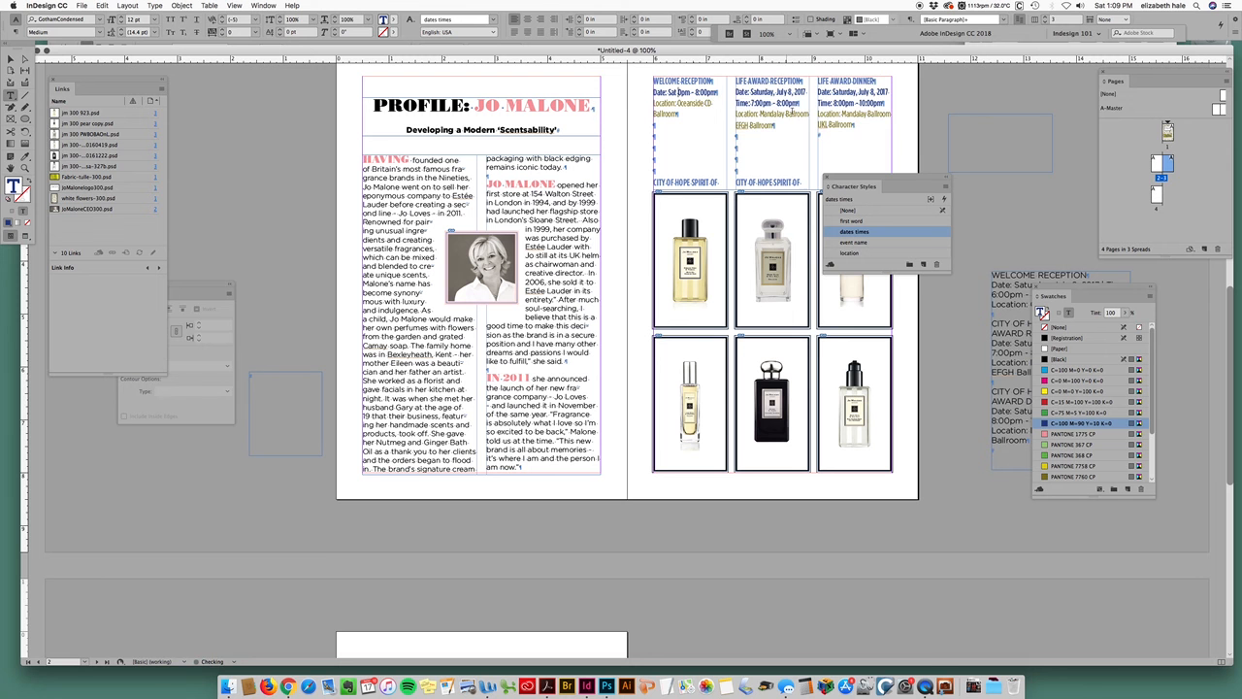
{"action": "left_click", "coordinate": [663, 163]}
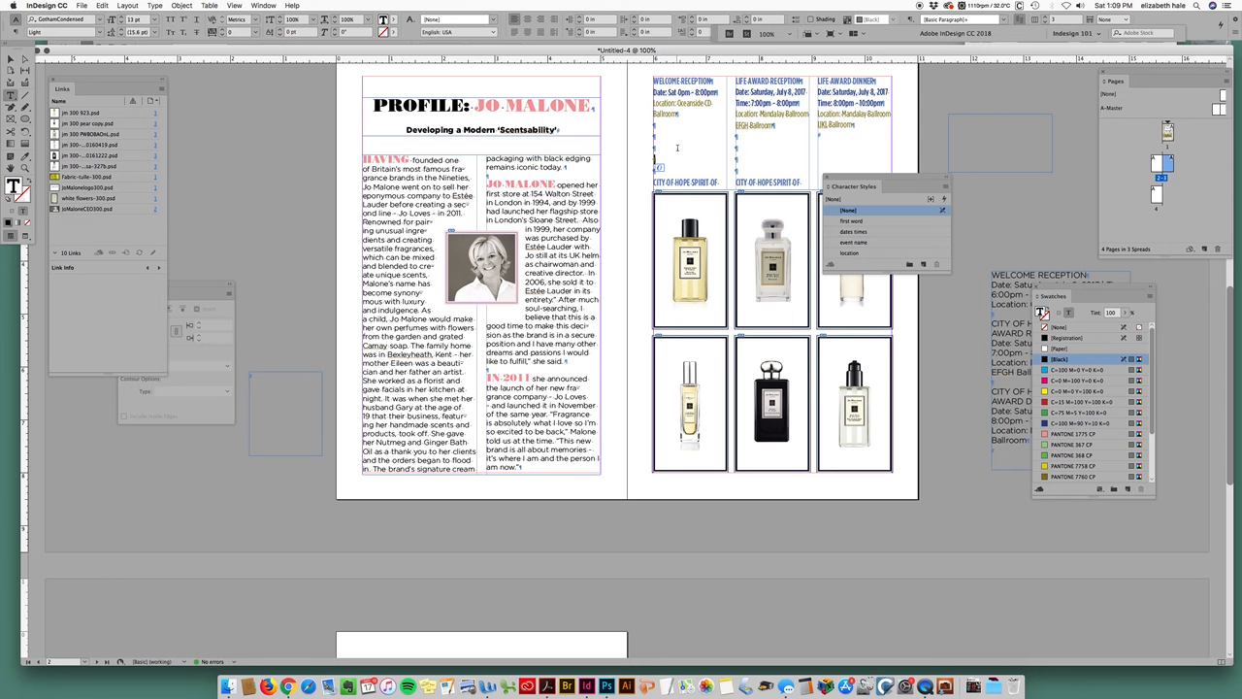
{"action": "key", "text": "super+z"}
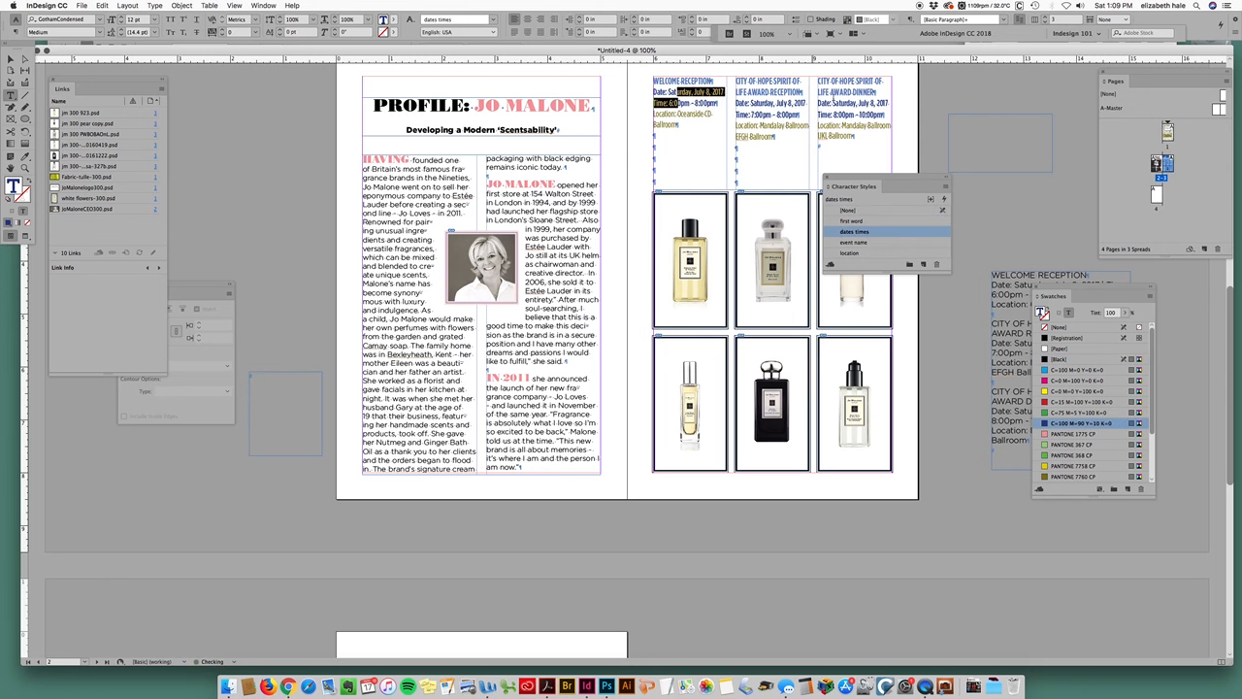
Arrange the Character Styles and Swatches panels beside the spread and enlarge the Swatches panel to list every swatch.
{"action": "left_click", "coordinate": [823, 103]}
{"action": "left_click_drag", "start_coordinate": [891, 177], "coordinate": [986, 97]}
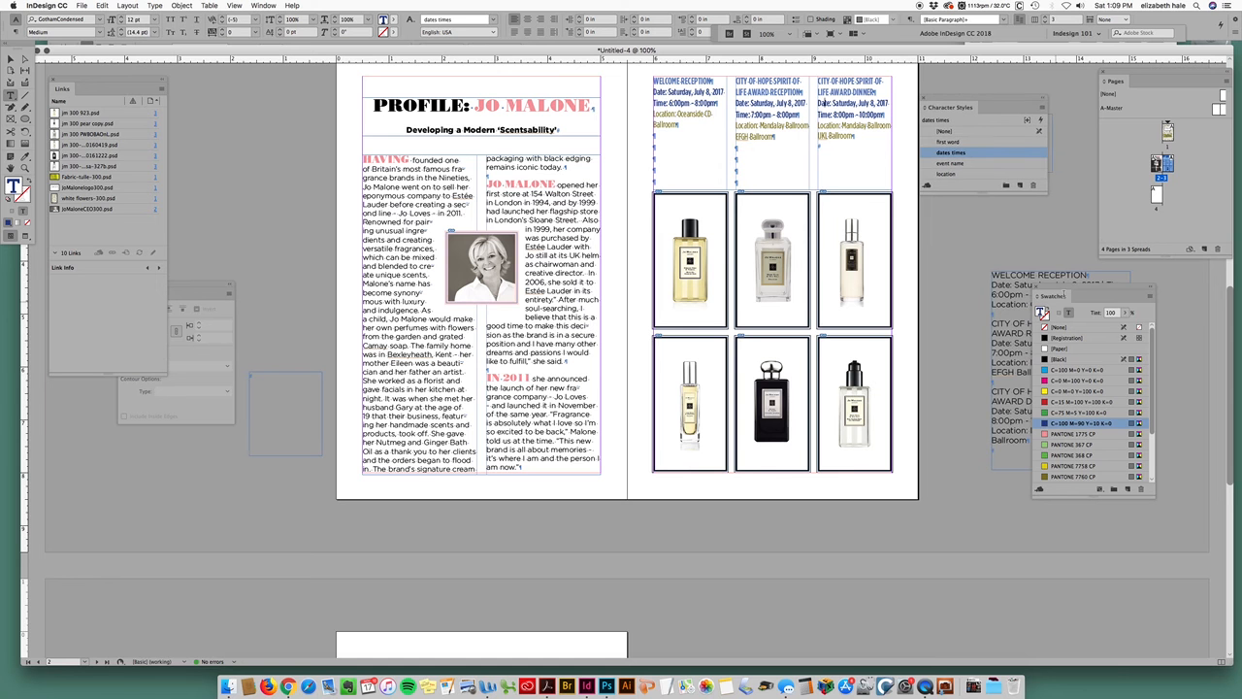
{"action": "left_click_drag", "start_coordinate": [1074, 298], "coordinate": [1007, 104]}
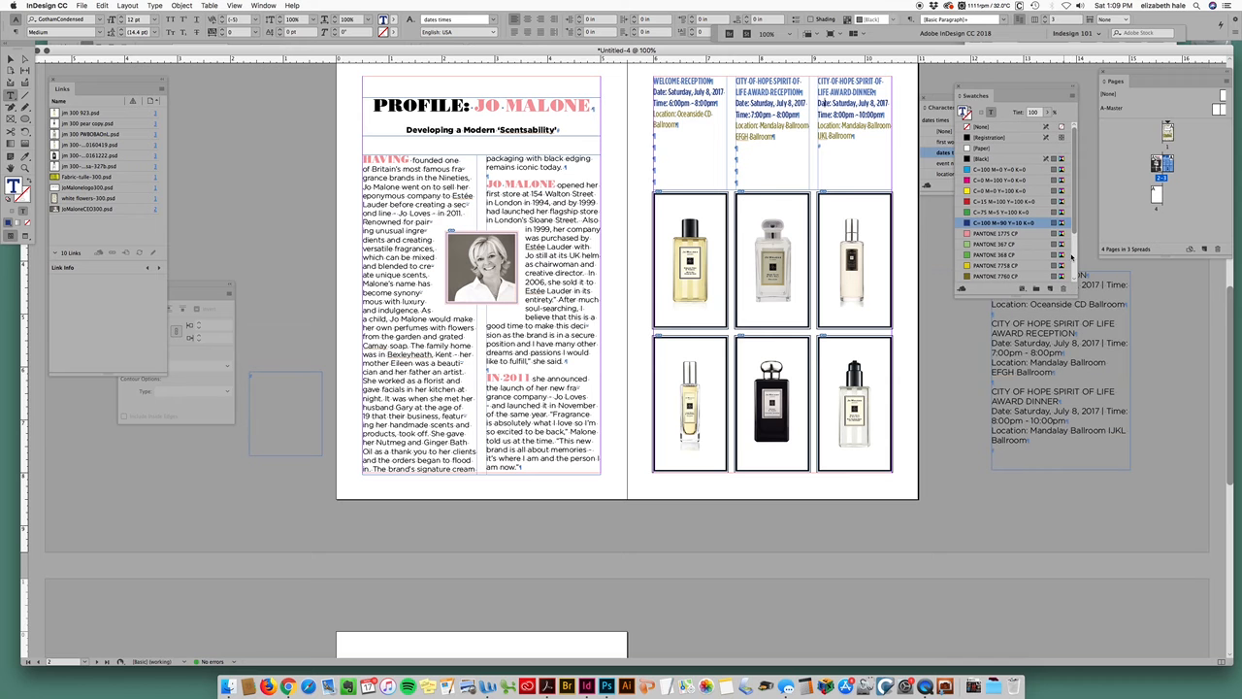
{"action": "left_click_drag", "start_coordinate": [1079, 296], "coordinate": [1092, 414]}
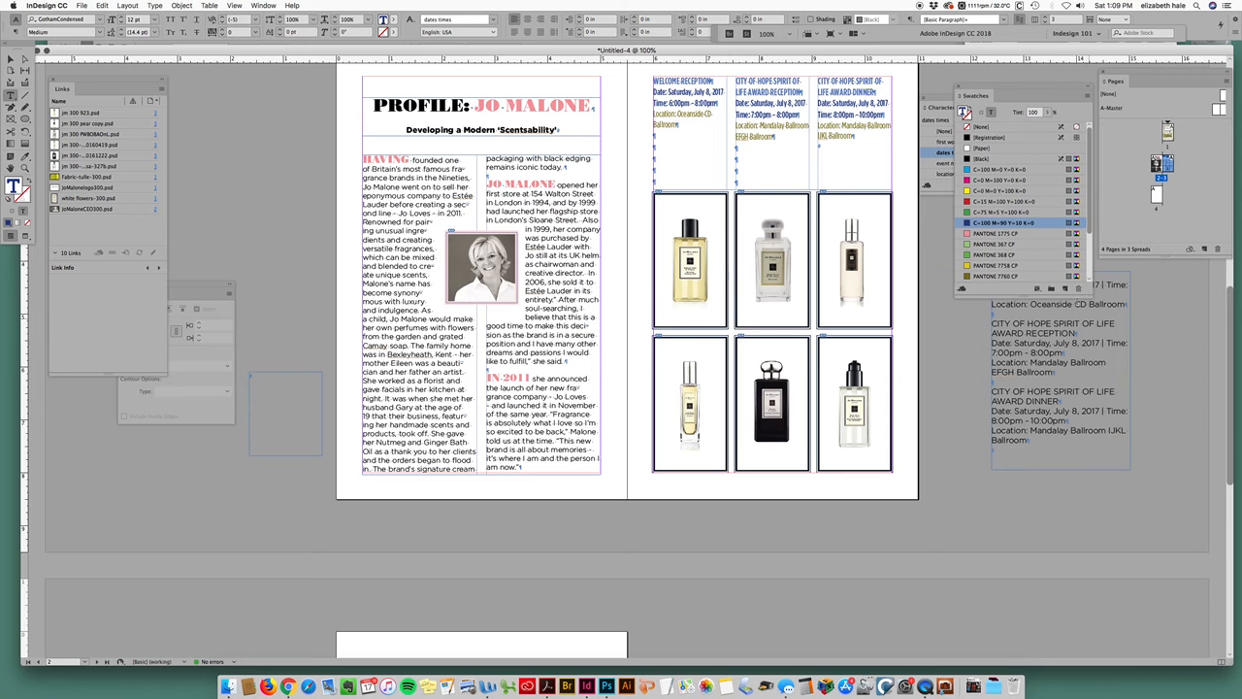
{"action": "left_click_drag", "start_coordinate": [1076, 296], "coordinate": [1103, 424]}
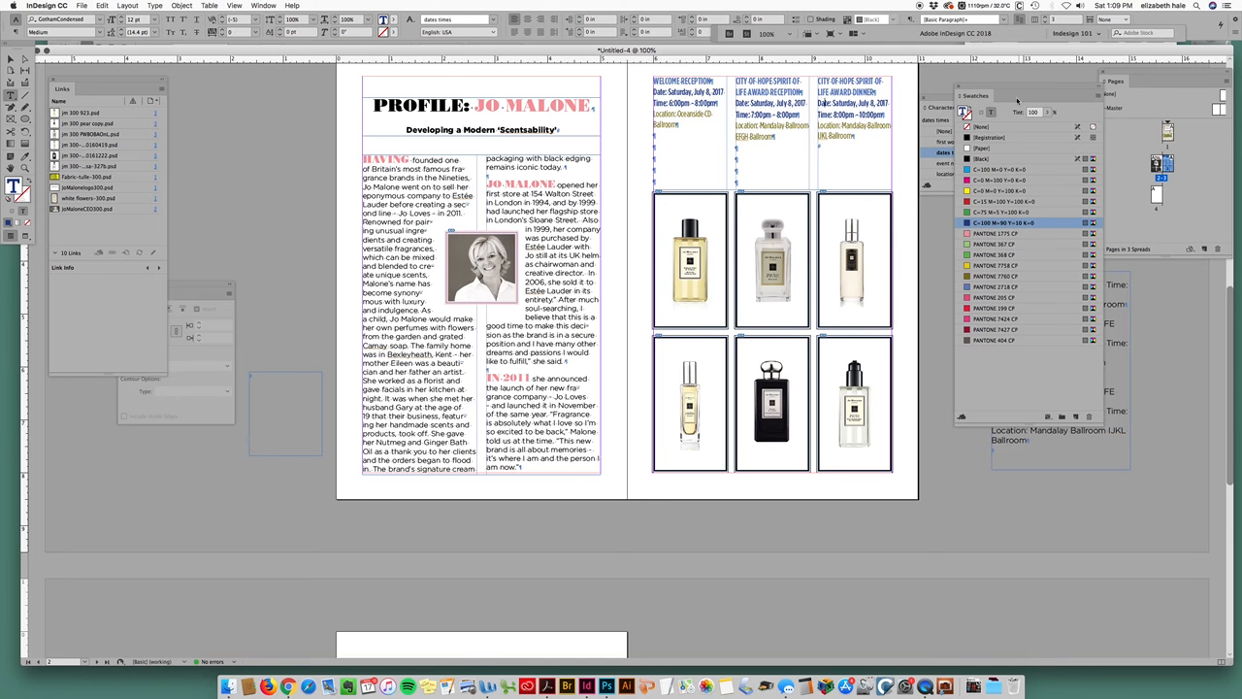
{"action": "left_click_drag", "start_coordinate": [999, 92], "coordinate": [988, 241]}
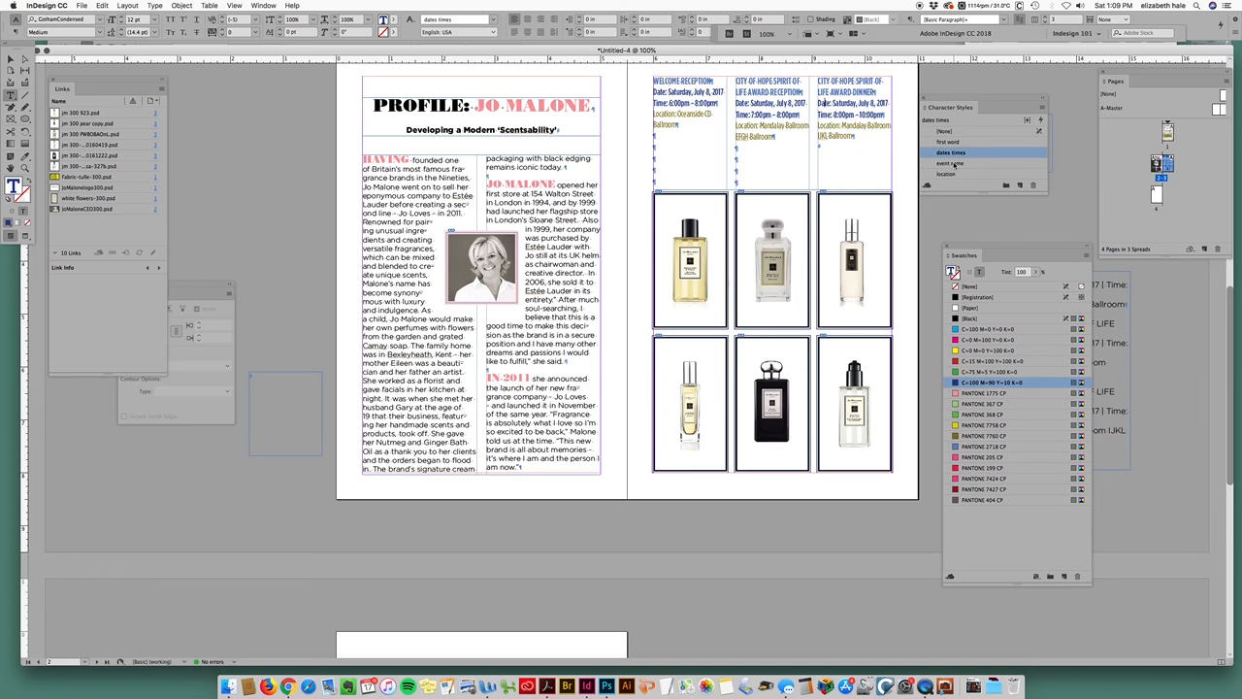
Change the "event name" character style's color to PANTONE 7427 CP.
{"action": "double_click", "coordinate": [956, 165]}
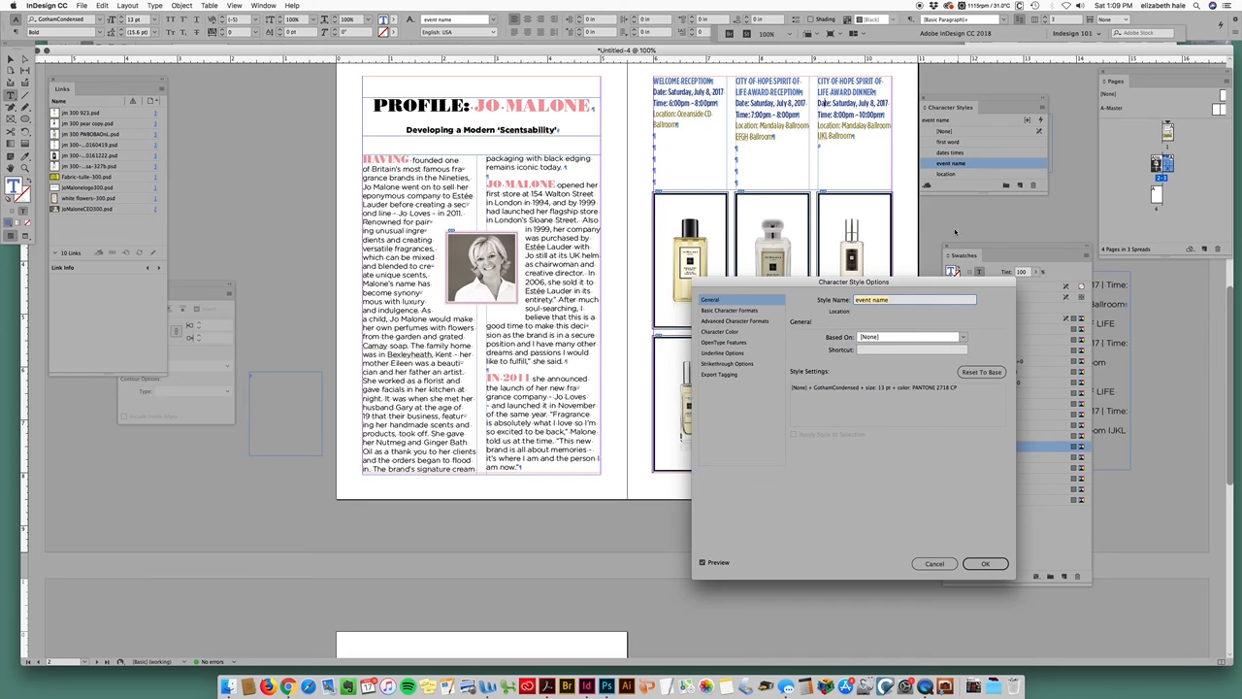
{"action": "left_click", "coordinate": [735, 332]}
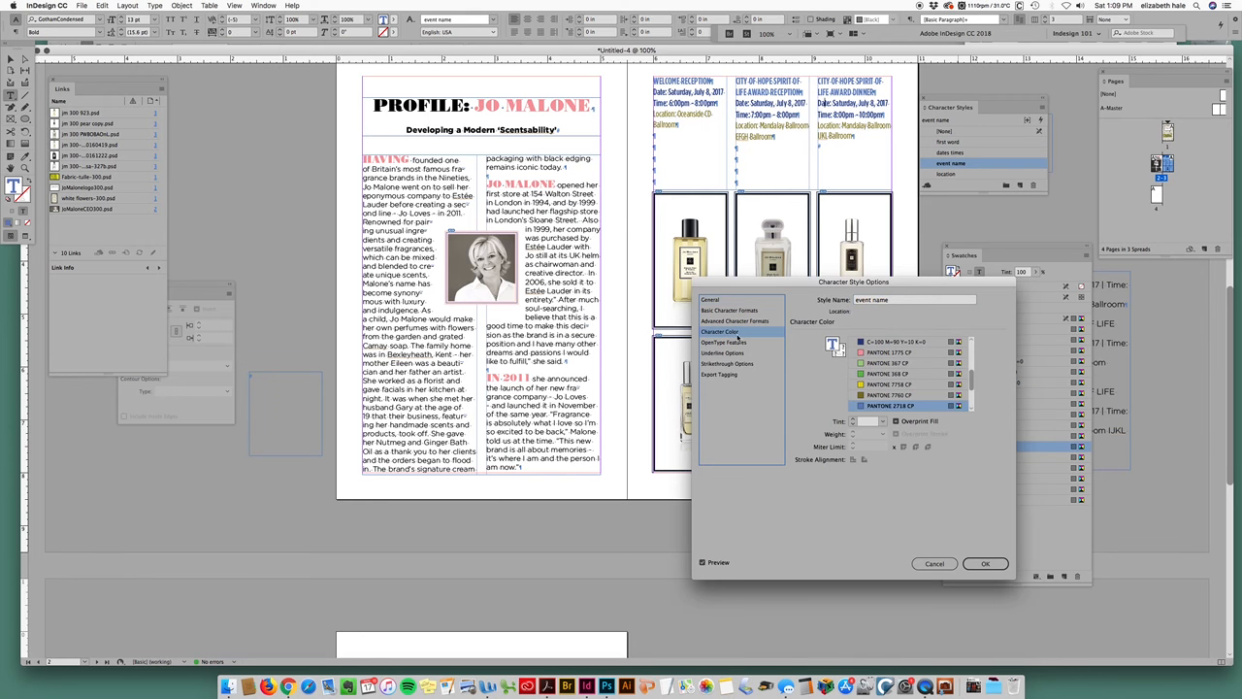
{"action": "scroll", "coordinate": [917, 398], "scroll_direction": "down", "scroll_amount": 5}
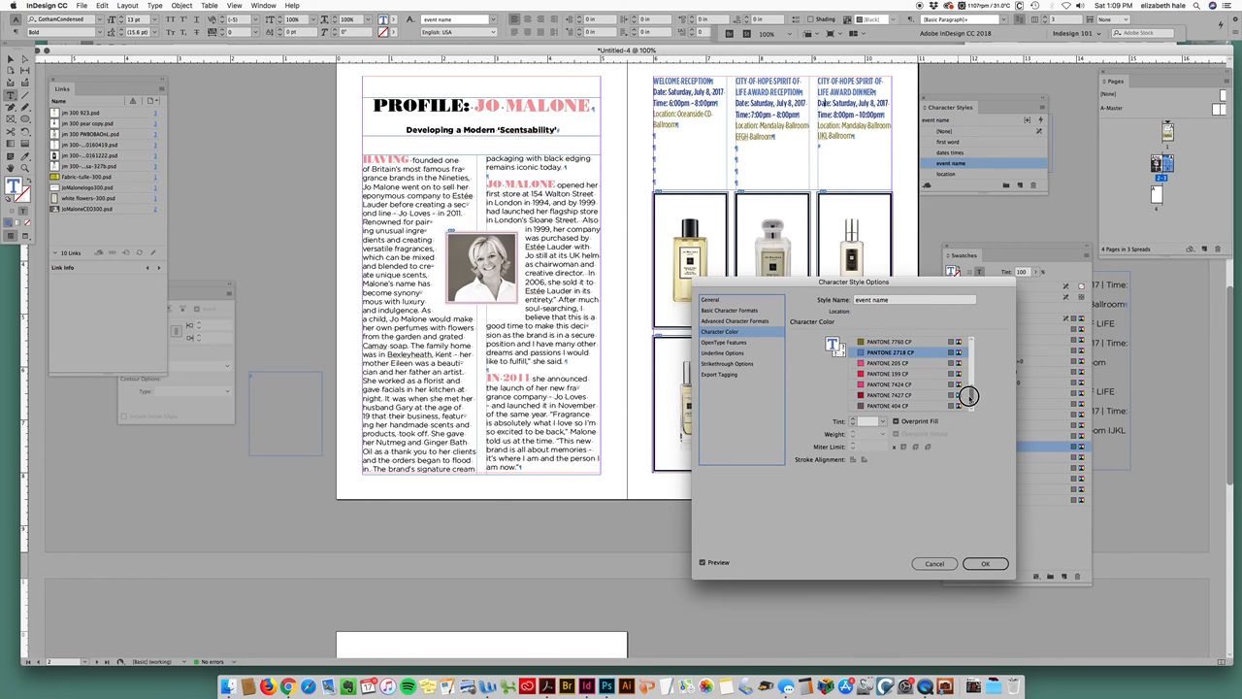
{"action": "scroll", "coordinate": [875, 400], "scroll_direction": "up", "scroll_amount": 4}
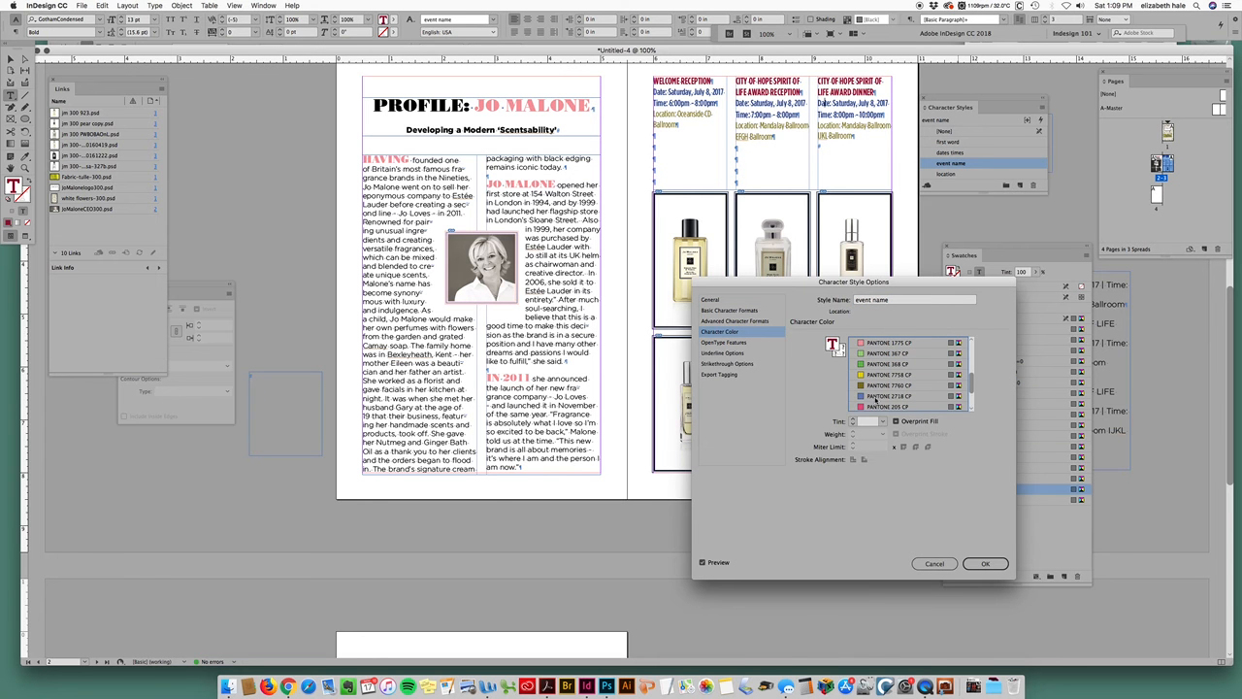
{"action": "left_click", "coordinate": [986, 565]}
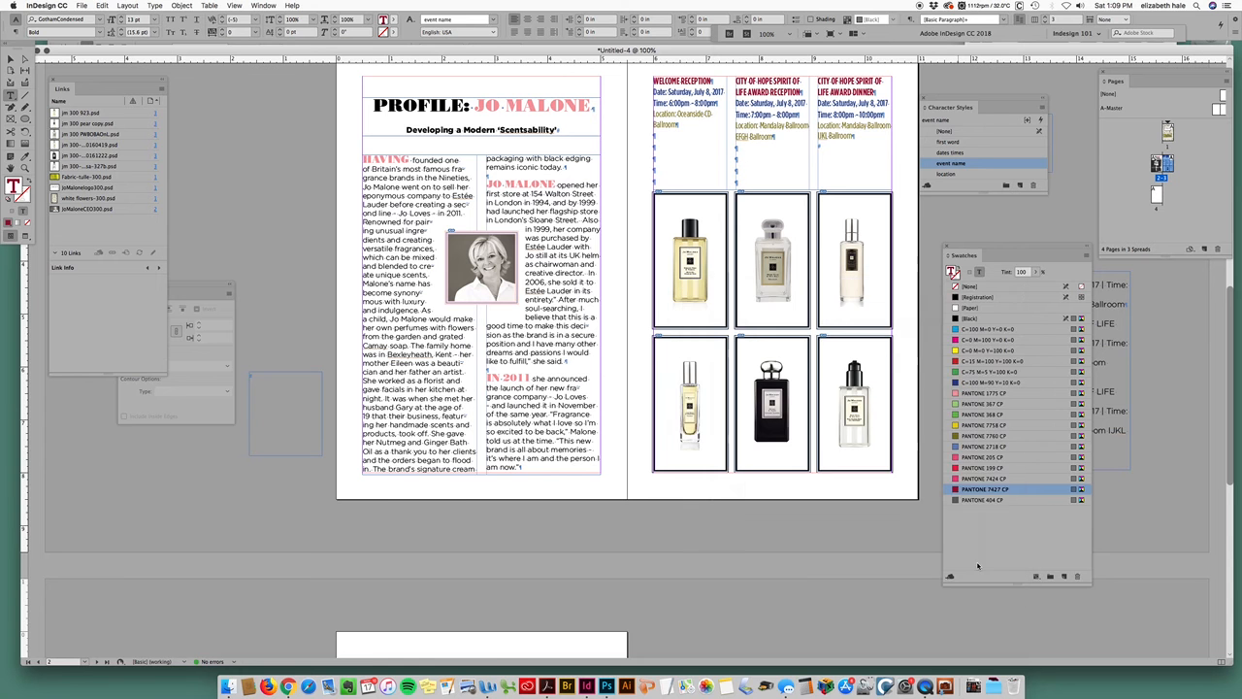
Change the "dates times" character style's color to PANTONE 199 CP.
{"action": "double_click", "coordinate": [976, 153]}
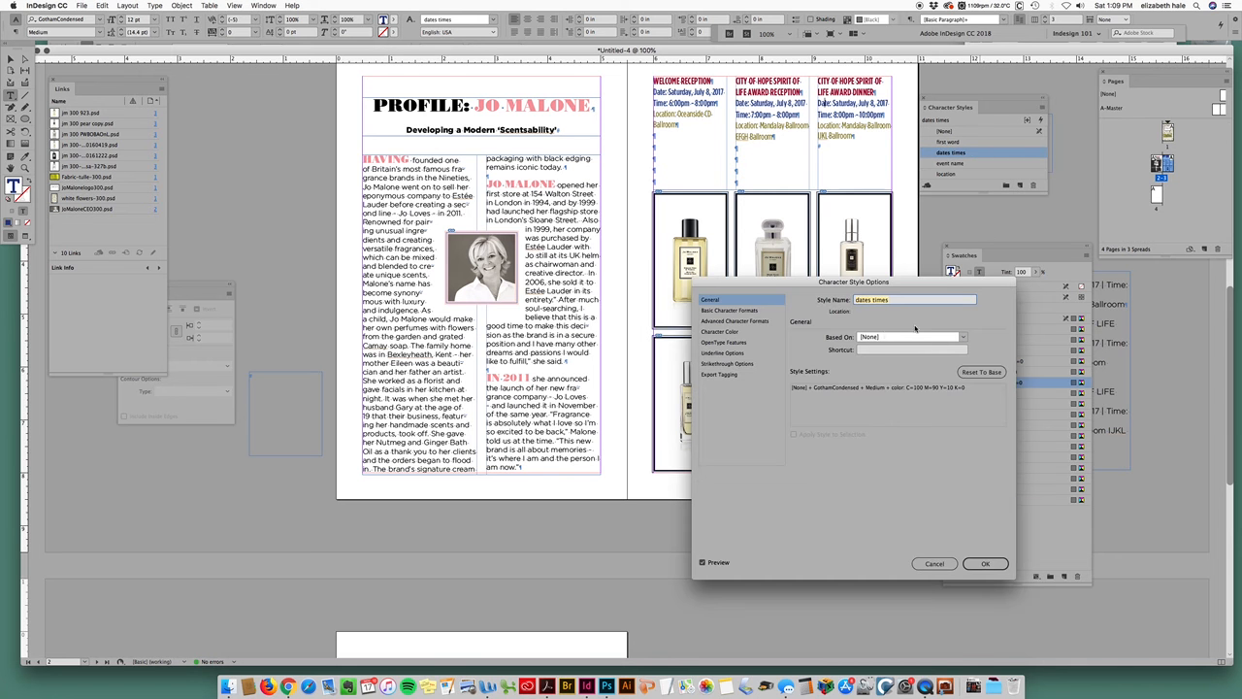
{"action": "left_click", "coordinate": [725, 333]}
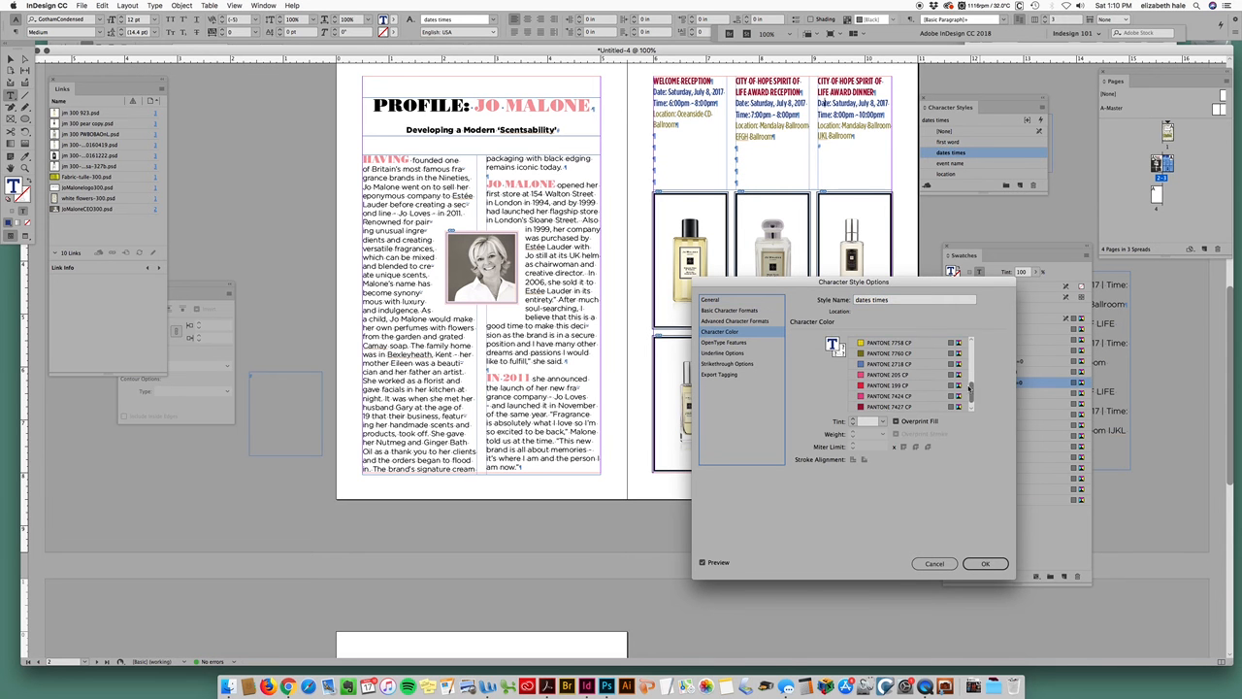
{"action": "left_click", "coordinate": [884, 396]}
{"action": "left_click", "coordinate": [884, 385]}
{"action": "scroll", "coordinate": [882, 379], "scroll_direction": "down", "scroll_amount": 1}
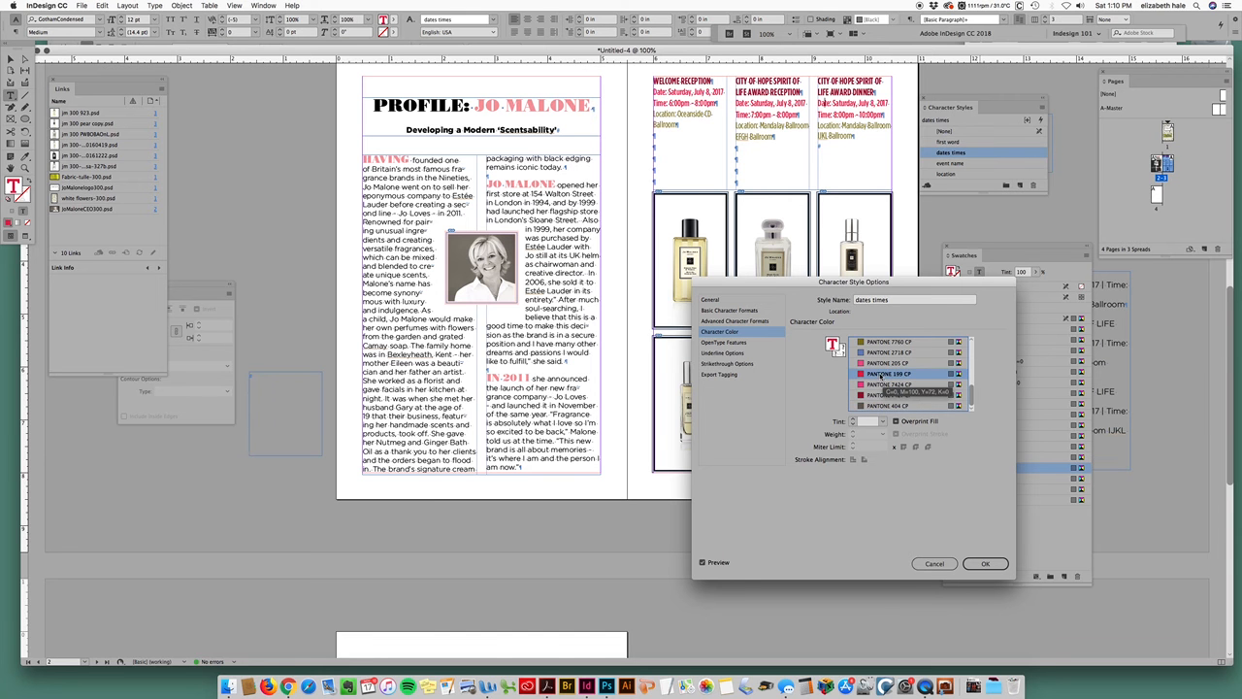
{"action": "left_click", "coordinate": [985, 563]}
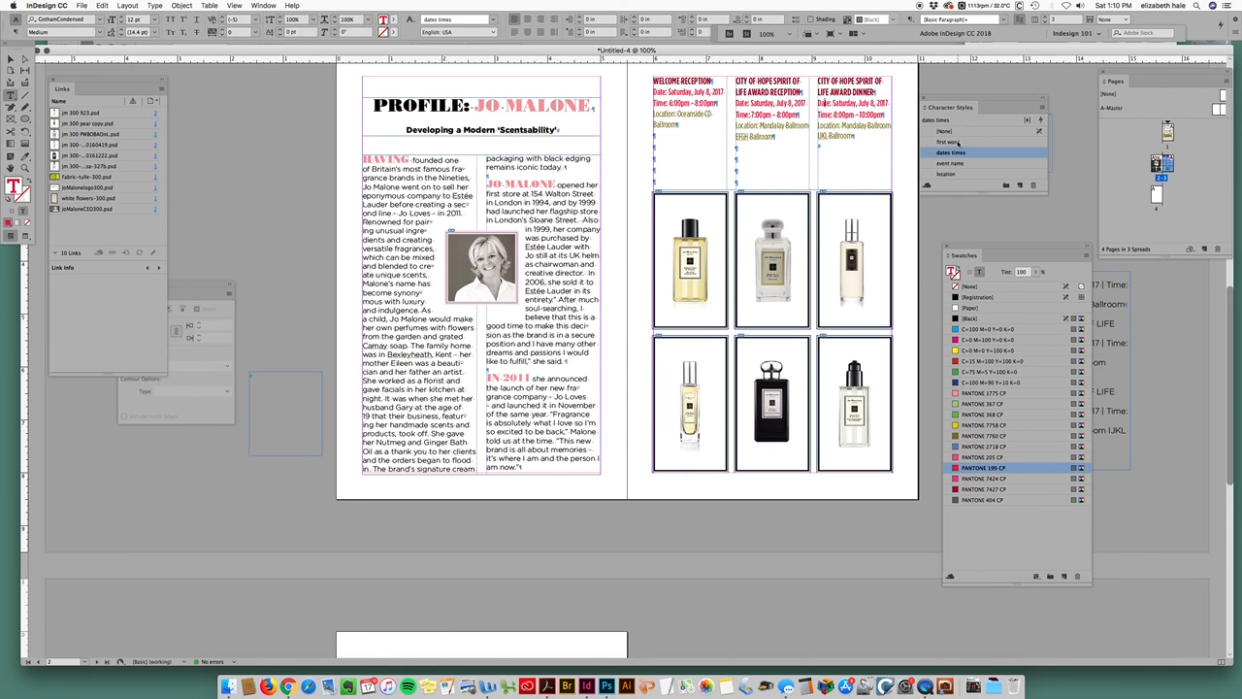
Change the "location" character style's color to PANTONE 199 CP with a 50% tint.
{"action": "double_click", "coordinate": [951, 173]}
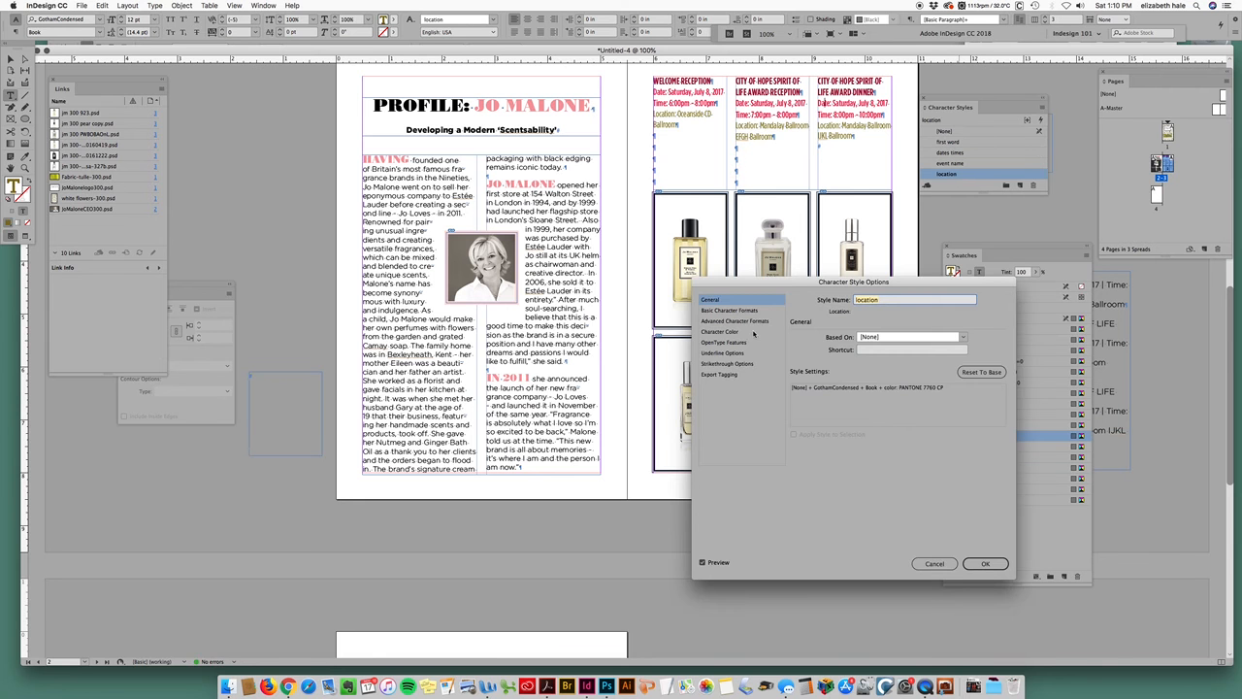
{"action": "left_click", "coordinate": [720, 332]}
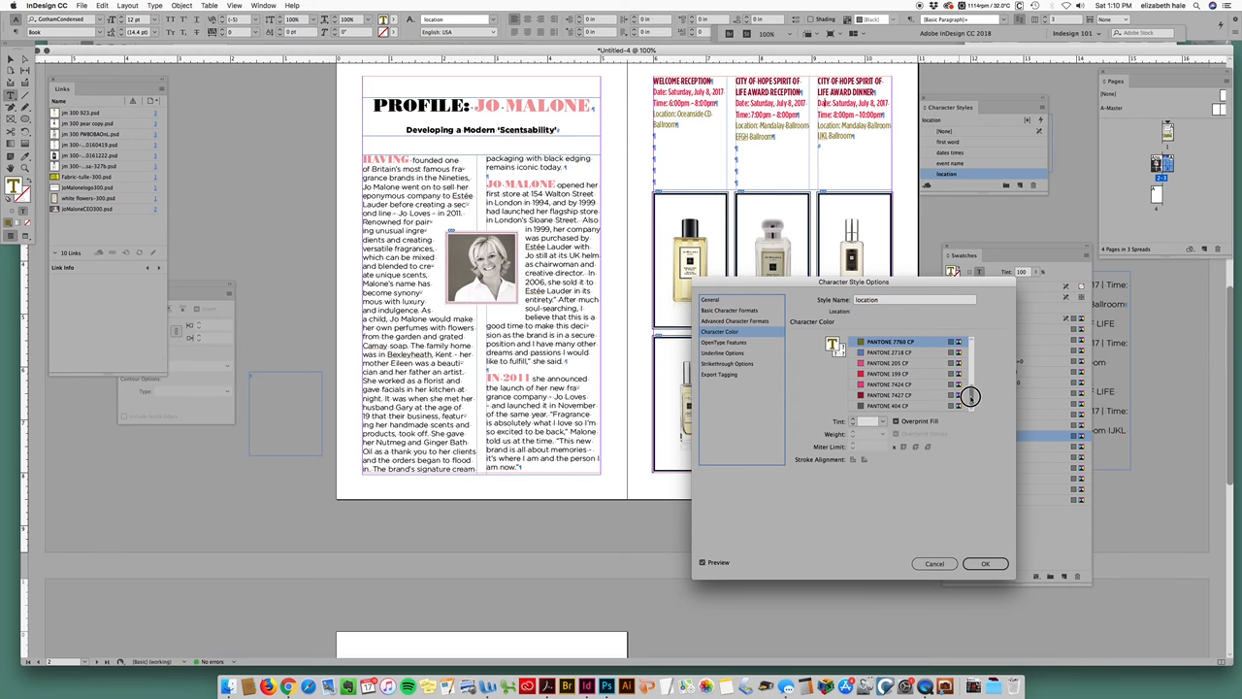
{"action": "scroll", "coordinate": [905, 406], "scroll_direction": "up", "scroll_amount": 3}
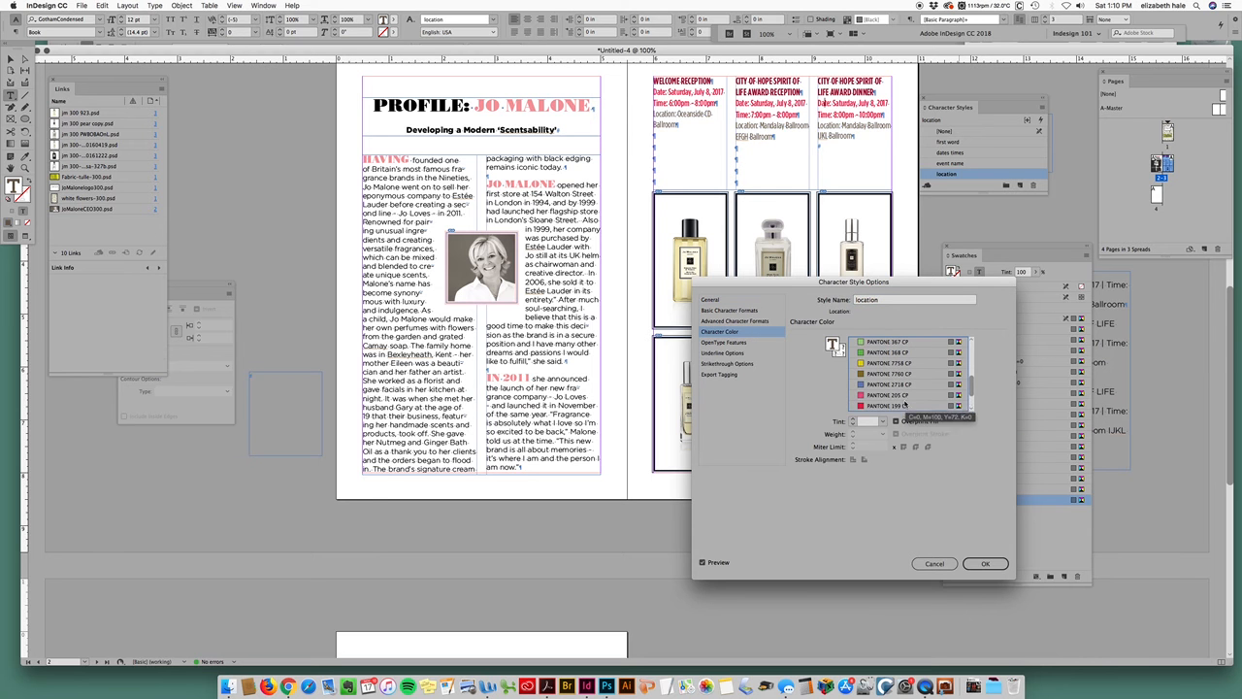
{"action": "left_click", "coordinate": [868, 395]}
{"action": "scroll", "coordinate": [868, 396], "scroll_direction": "down", "scroll_amount": 1}
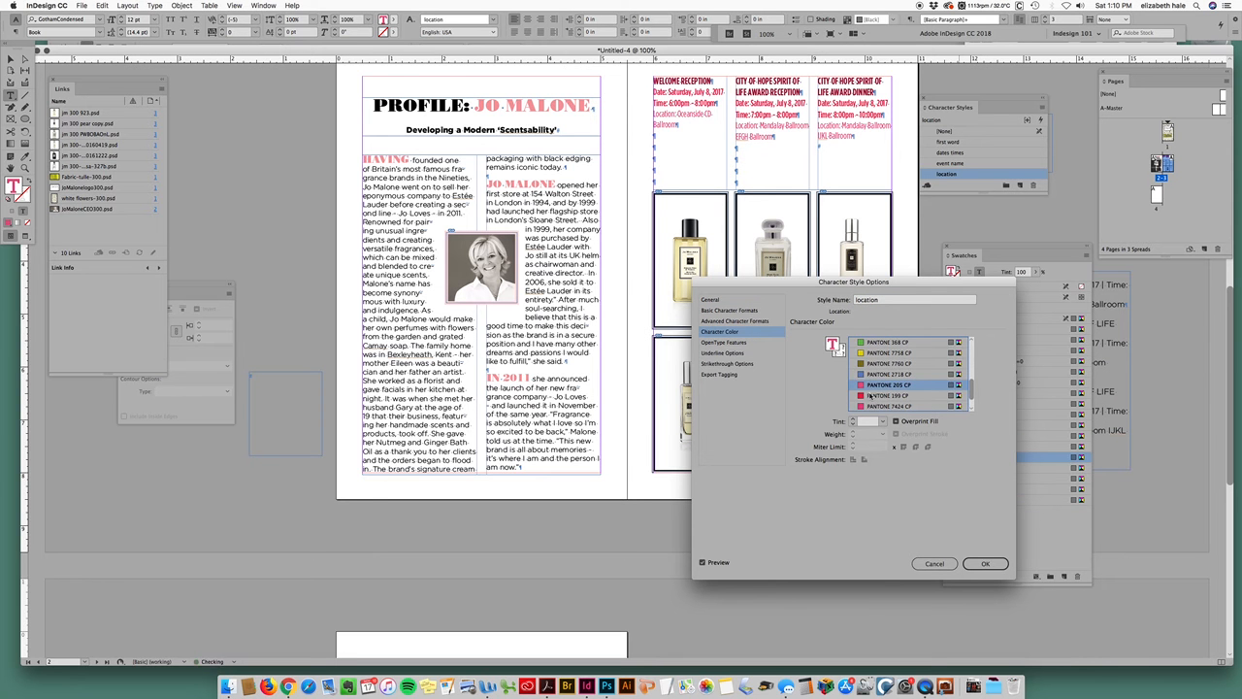
{"action": "left_click", "coordinate": [899, 396]}
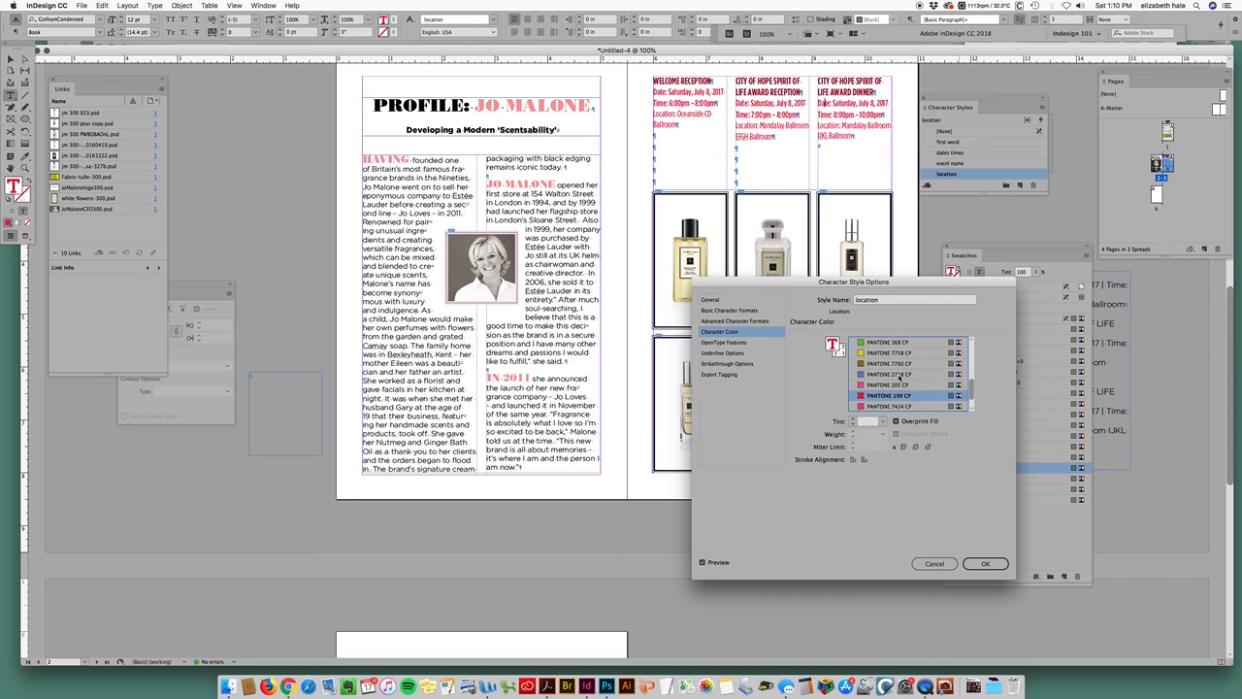
{"action": "left_click", "coordinate": [883, 420]}
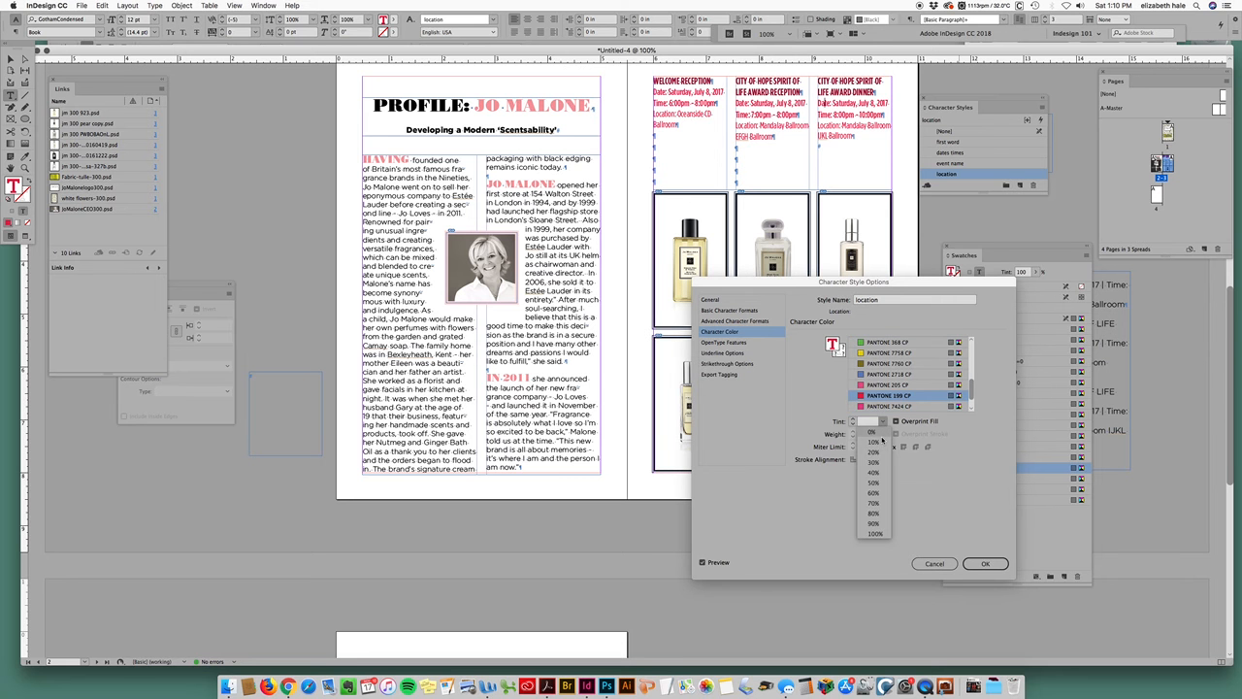
{"action": "left_click", "coordinate": [873, 472]}
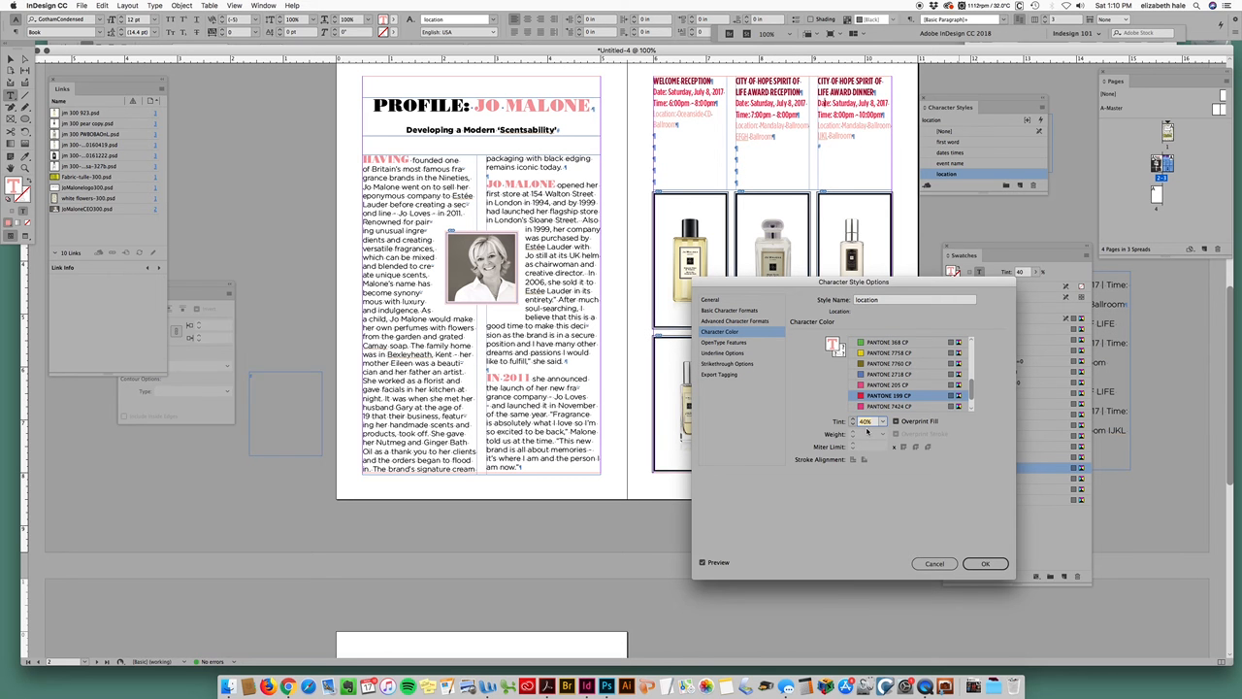
{"action": "left_click", "coordinate": [883, 423]}
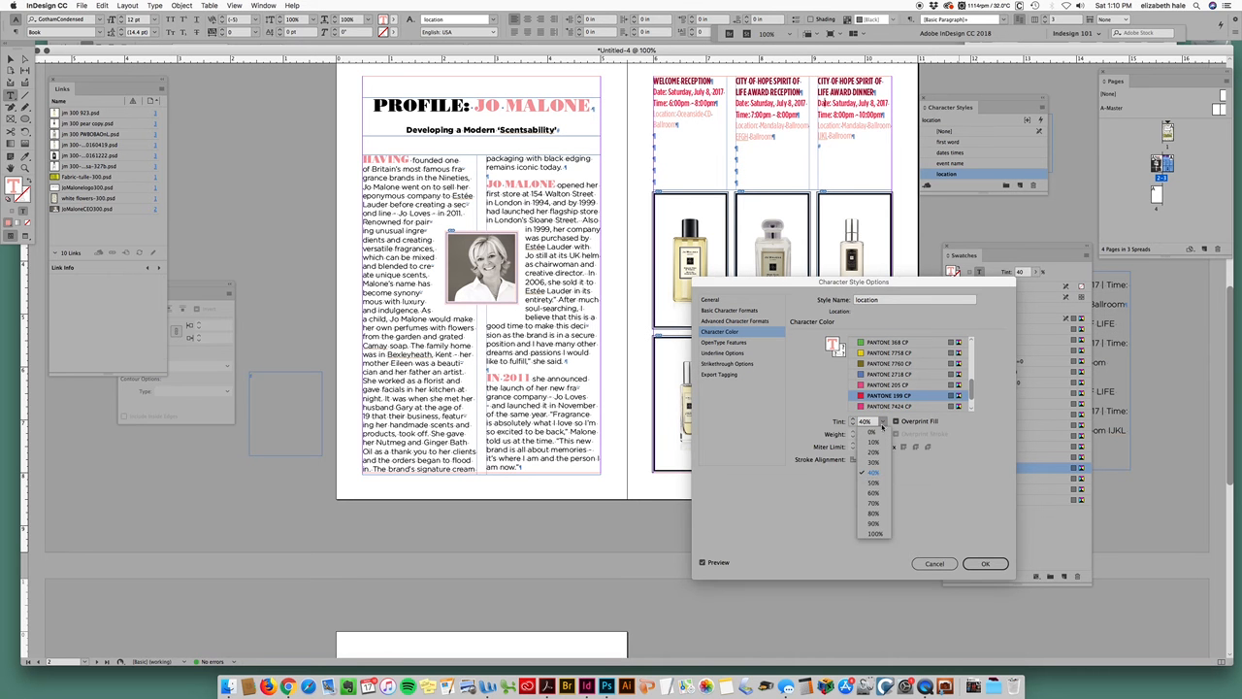
{"action": "left_click", "coordinate": [874, 483]}
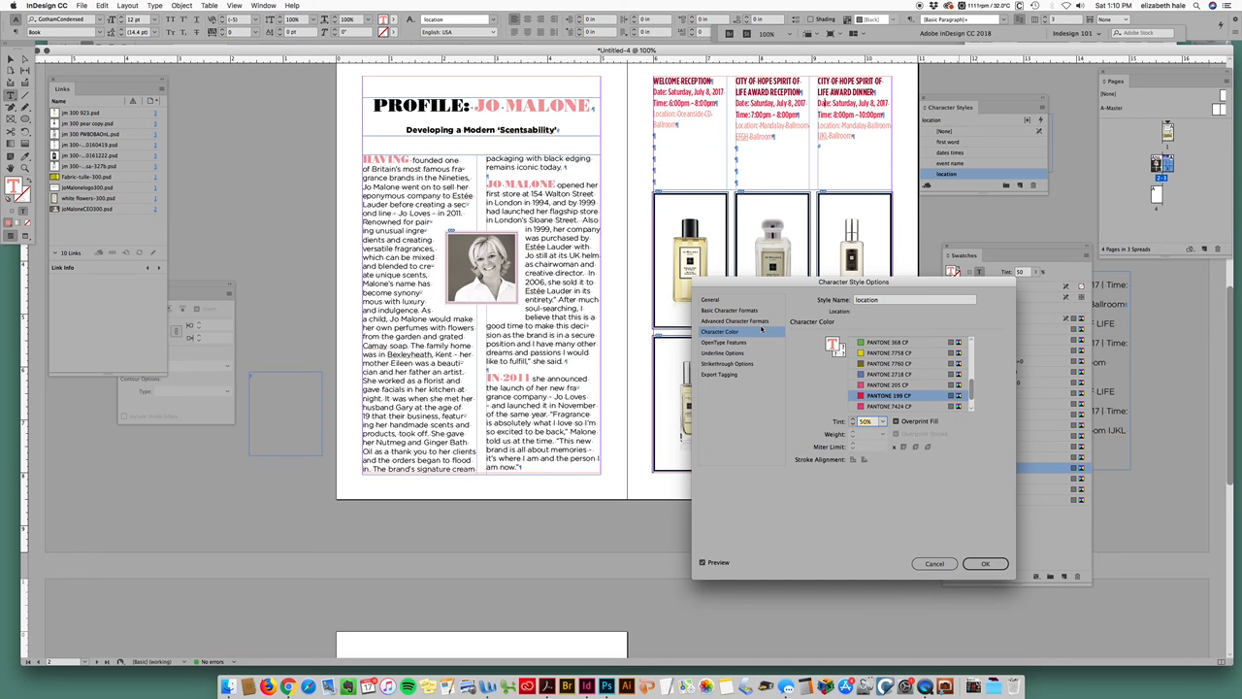
Set the "location" character style's font style to Medium and apply the style changes.
{"action": "left_click", "coordinate": [754, 310]}
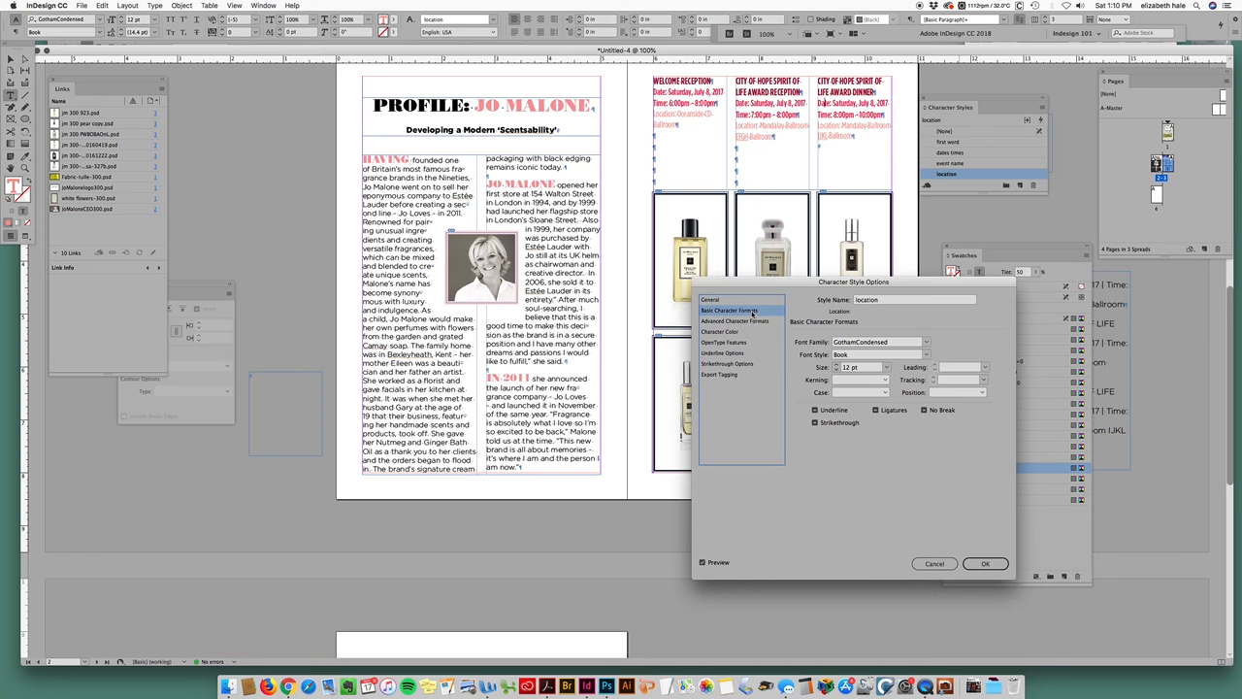
{"action": "left_click", "coordinate": [922, 354]}
{"action": "left_click", "coordinate": [891, 385]}
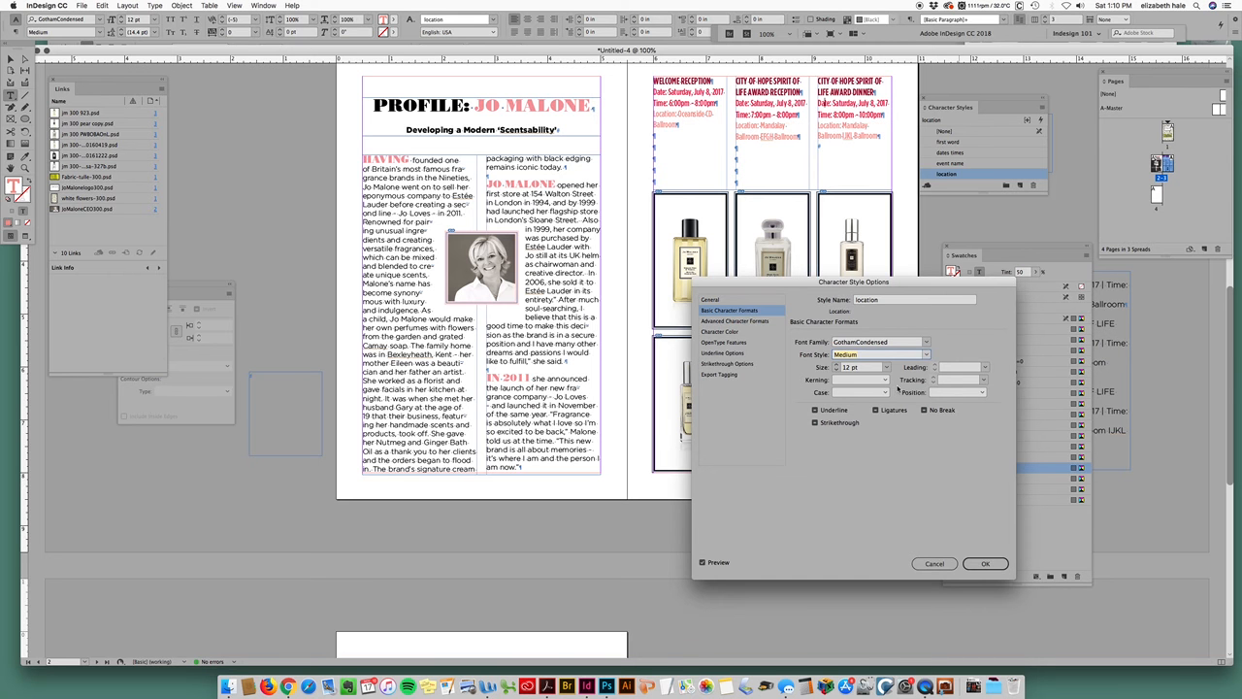
{"action": "left_click", "coordinate": [985, 564]}
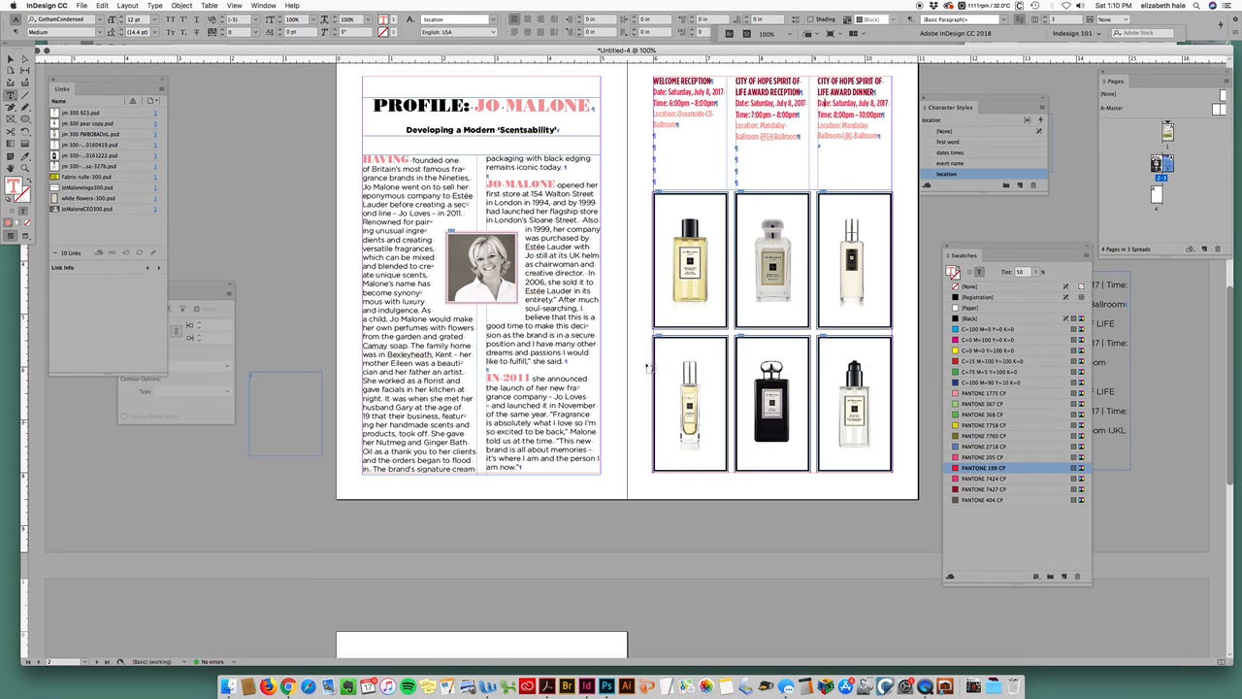
Select the event listings text frame above the product images and shorten it to about 2.07 in high.
{"action": "left_click", "coordinate": [10, 70]}
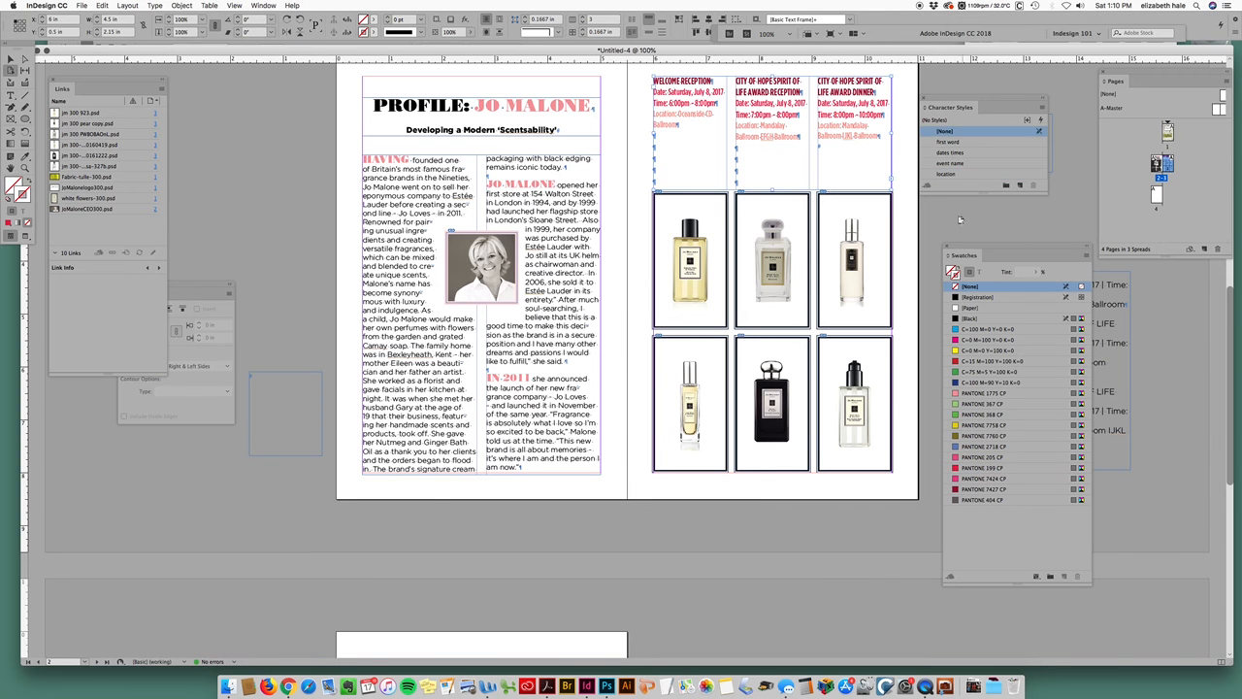
{"action": "left_click", "coordinate": [961, 221]}
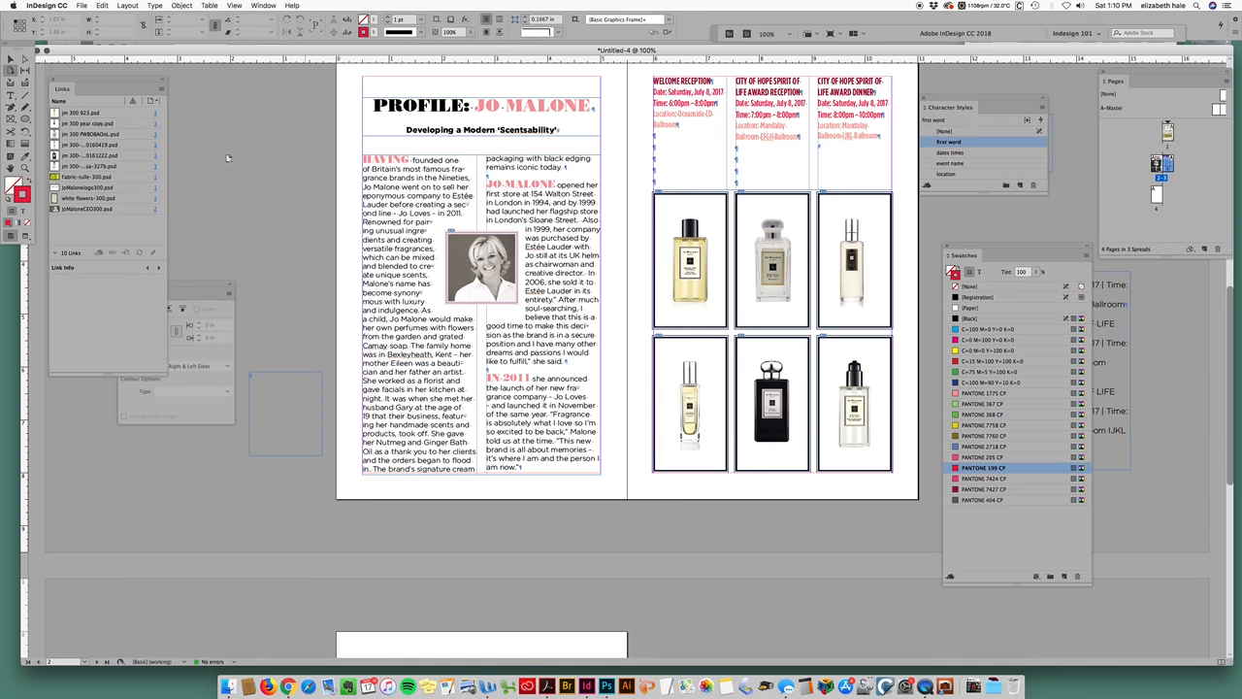
{"action": "left_click", "coordinate": [11, 59]}
{"action": "left_click", "coordinate": [761, 127]}
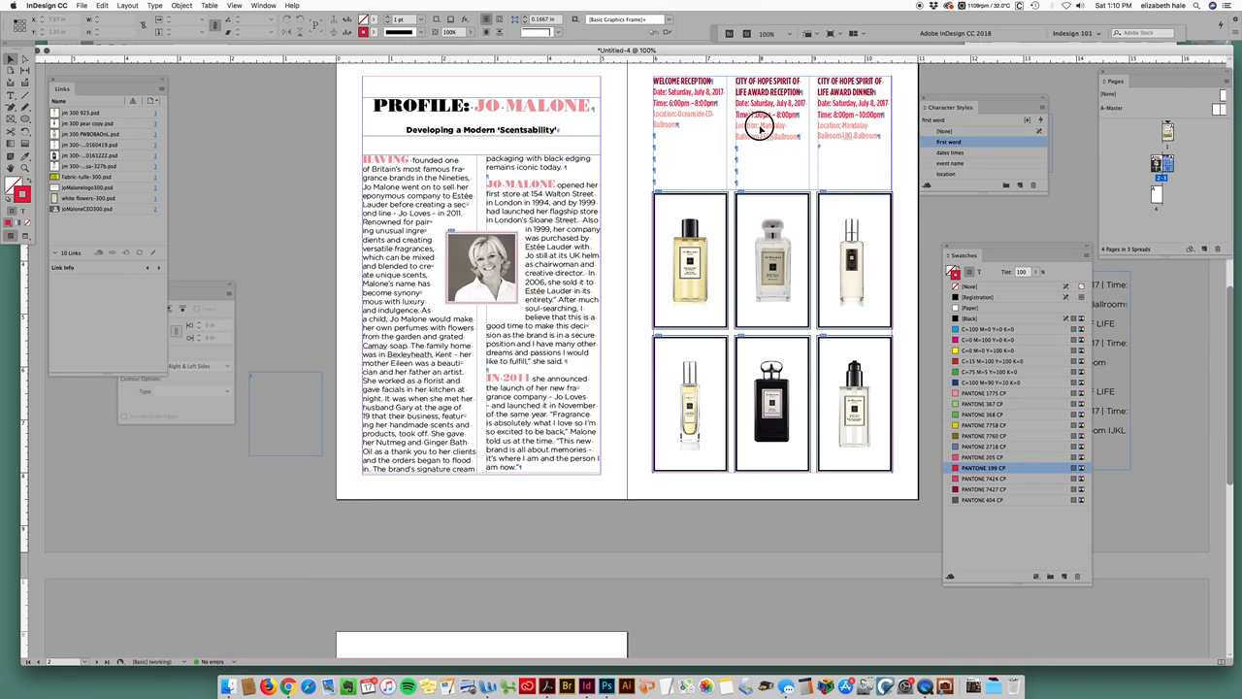
{"action": "mouse_move", "coordinate": [771, 76]}
{"action": "left_mouse_down"}
{"action": "mouse_move", "coordinate": [780, 126]}
{"action": "mouse_move", "coordinate": [768, 76]}
{"action": "left_mouse_up"}
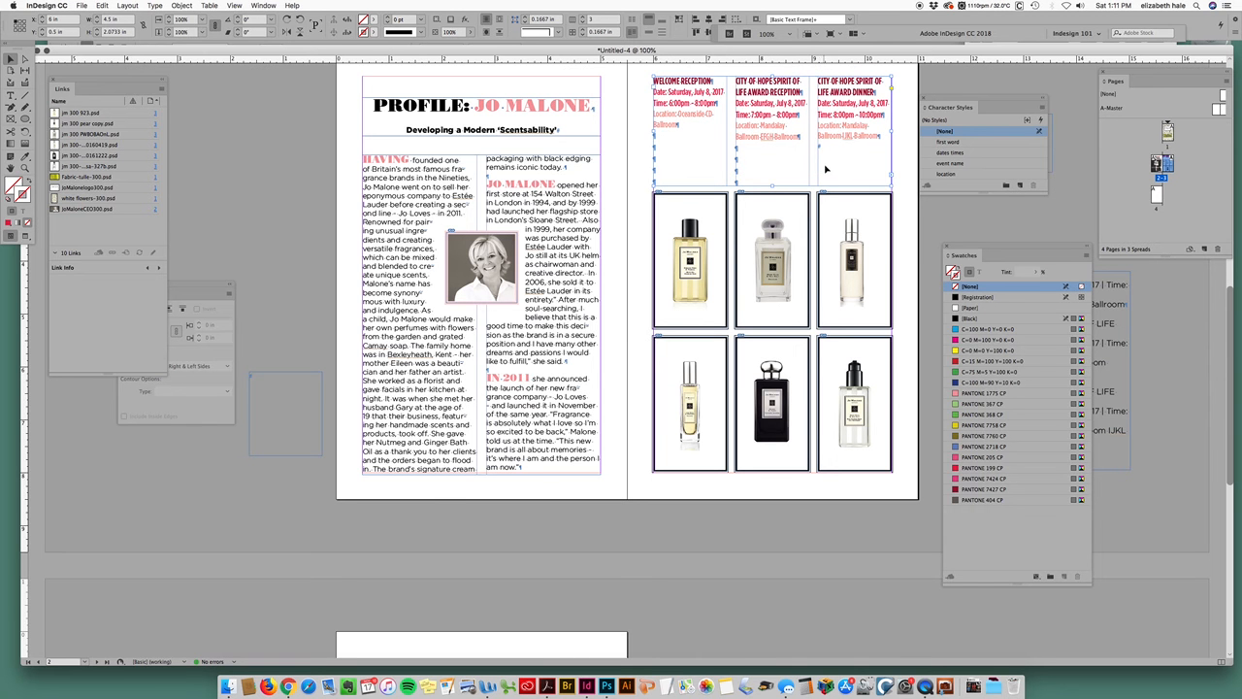
Check the spread briefly in Preview mode, return to Normal mode, and turn off the display of hidden characters.
{"action": "key", "text": "w"}
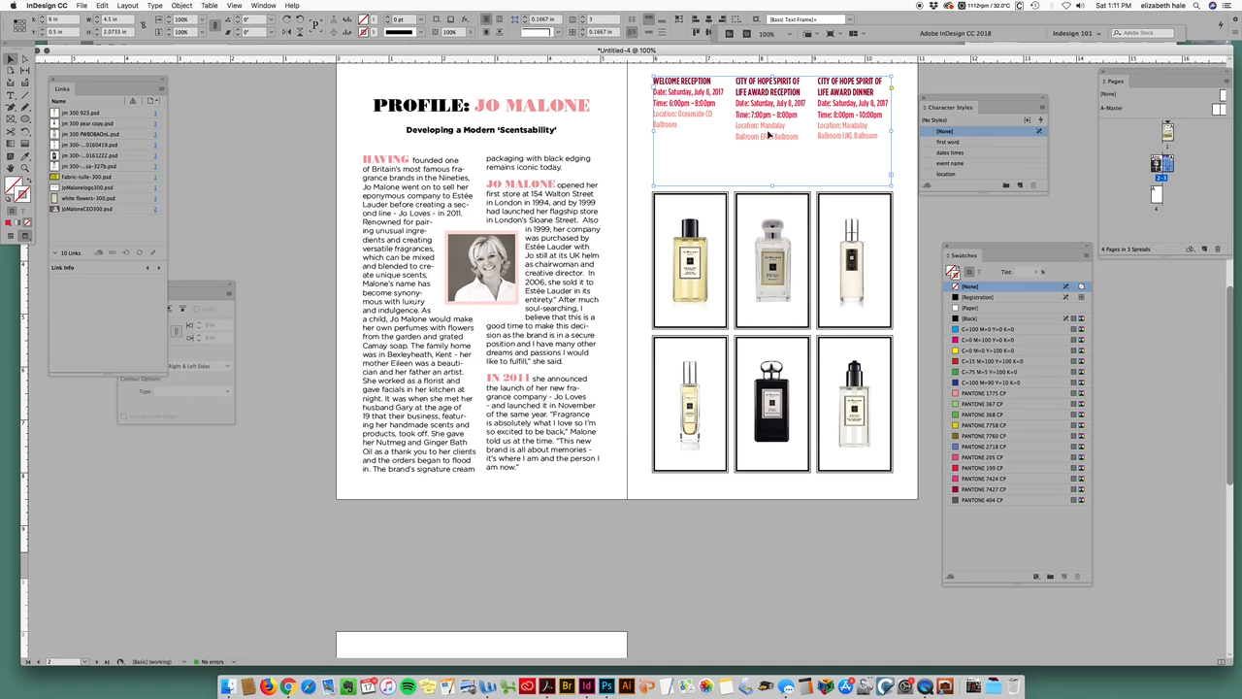
{"action": "key", "text": "w"}
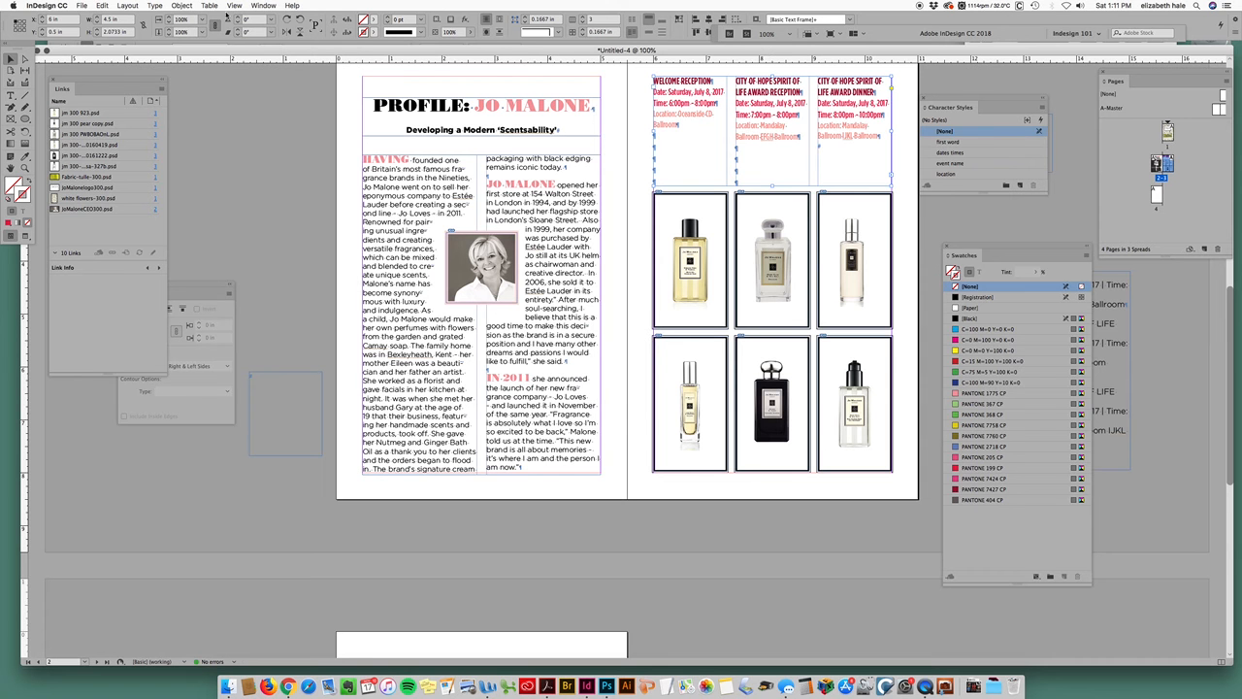
{"action": "left_click", "coordinate": [156, 6]}
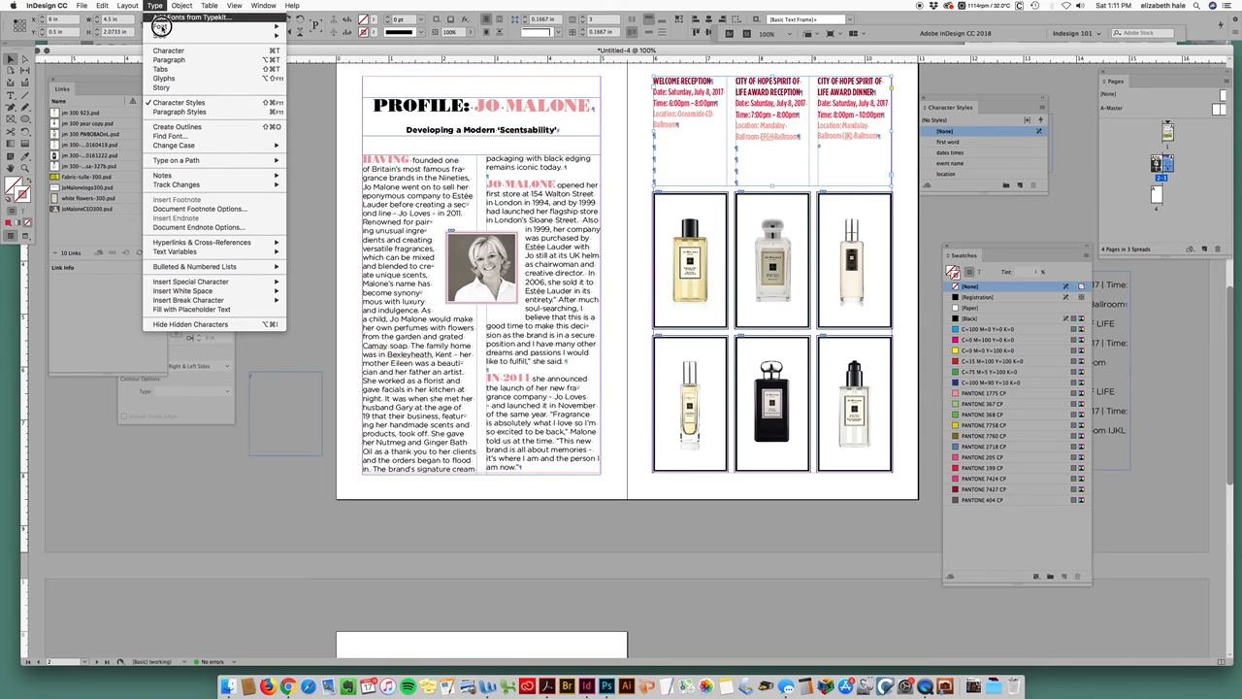
{"action": "left_click", "coordinate": [245, 324]}
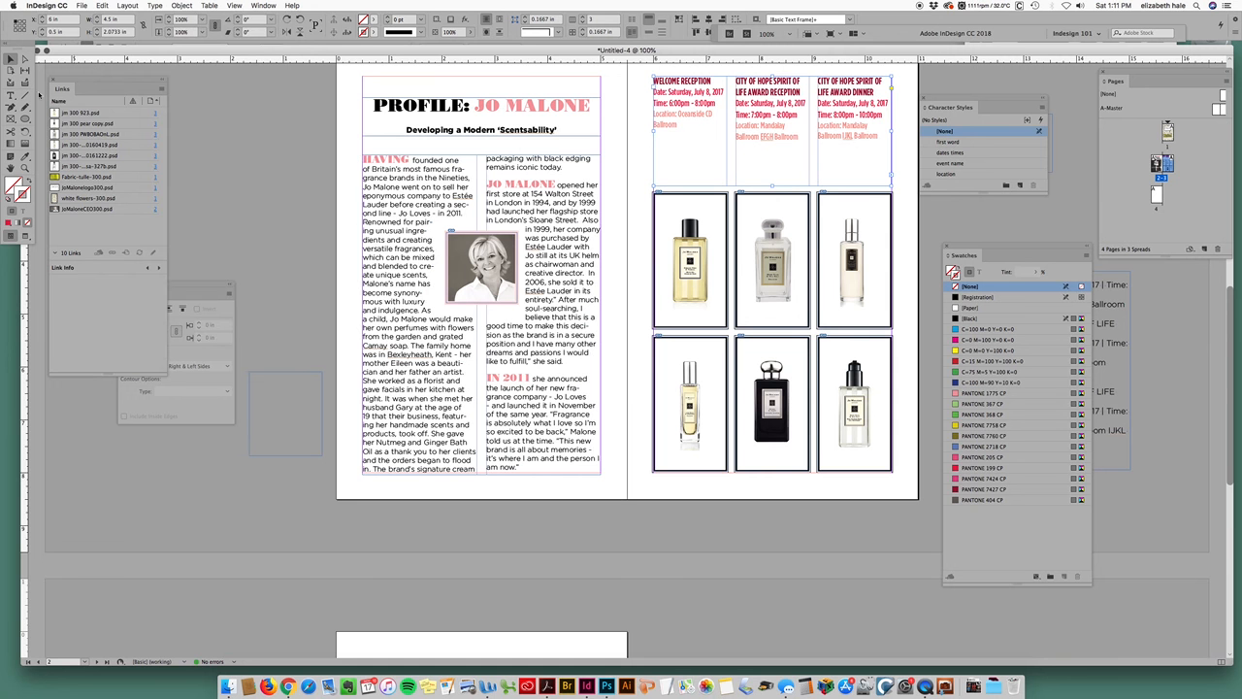
Move the event listings text frame down to a Y position of about 1.2 in, closer to the product images.
{"action": "left_click", "coordinate": [768, 113]}
{"action": "left_click_drag", "start_coordinate": [768, 114], "coordinate": [777, 152]}
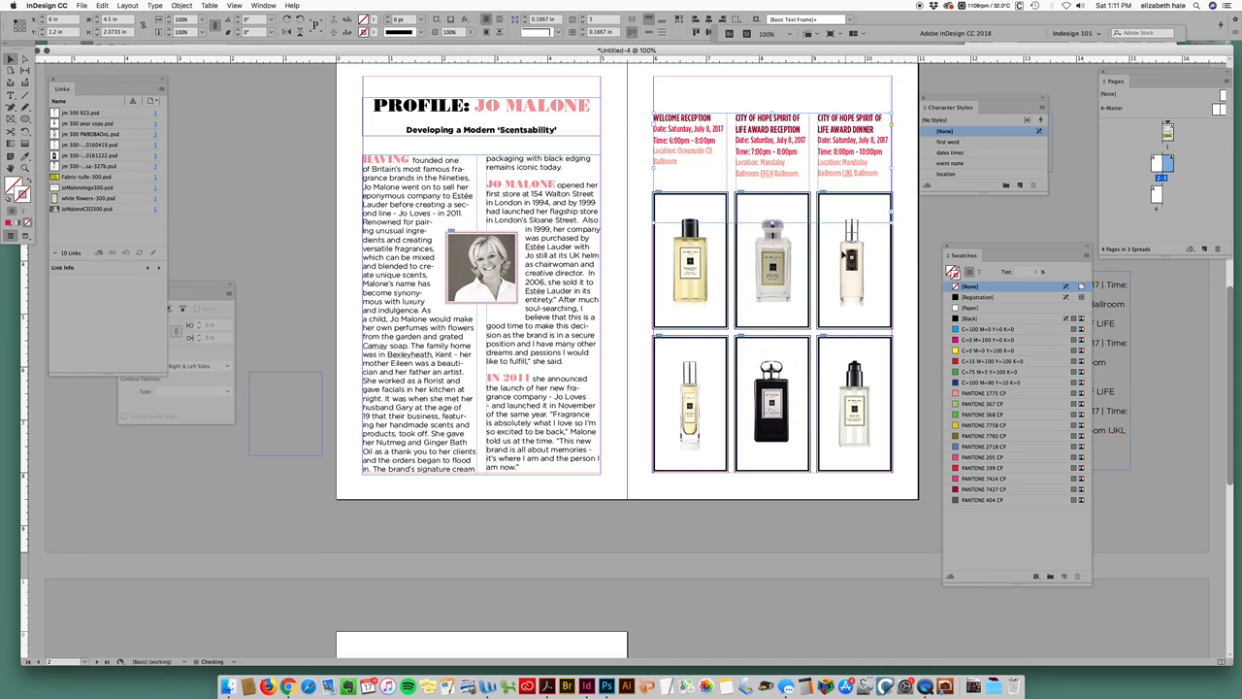
Try to shorten the event listings frame to about 1.4 in high so it ends above the product images, and undo it.
{"action": "left_click", "coordinate": [821, 217]}
{"action": "left_click", "coordinate": [774, 219]}
{"action": "left_click_drag", "start_coordinate": [773, 221], "coordinate": [760, 184]}
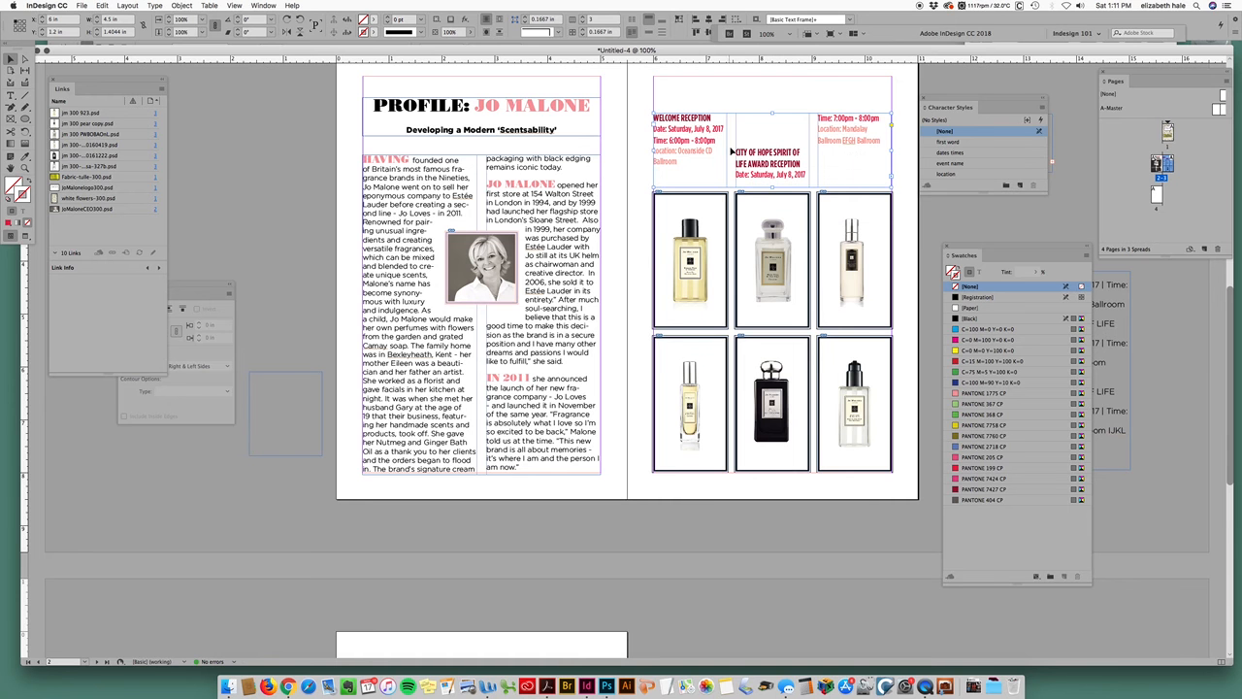
{"action": "key", "text": "super+z"}
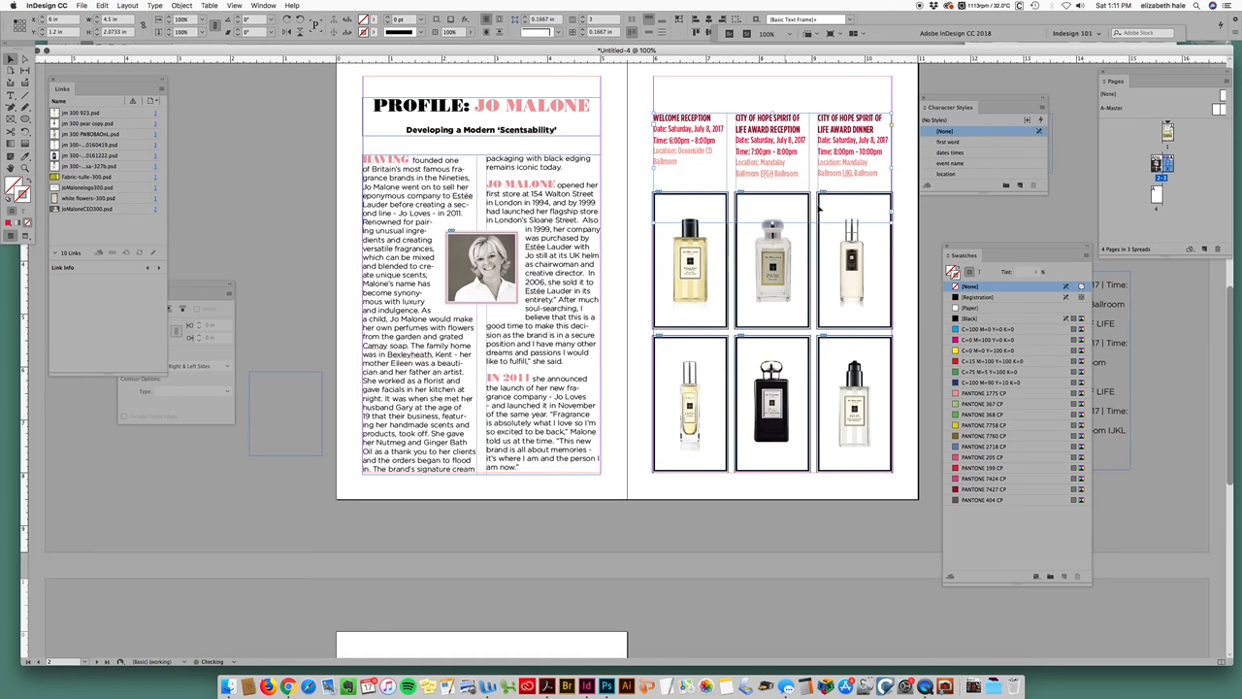
Preview the spread without guides or frame edges and deselect everything to check the event listings' placement.
{"action": "left_click", "coordinate": [908, 231]}
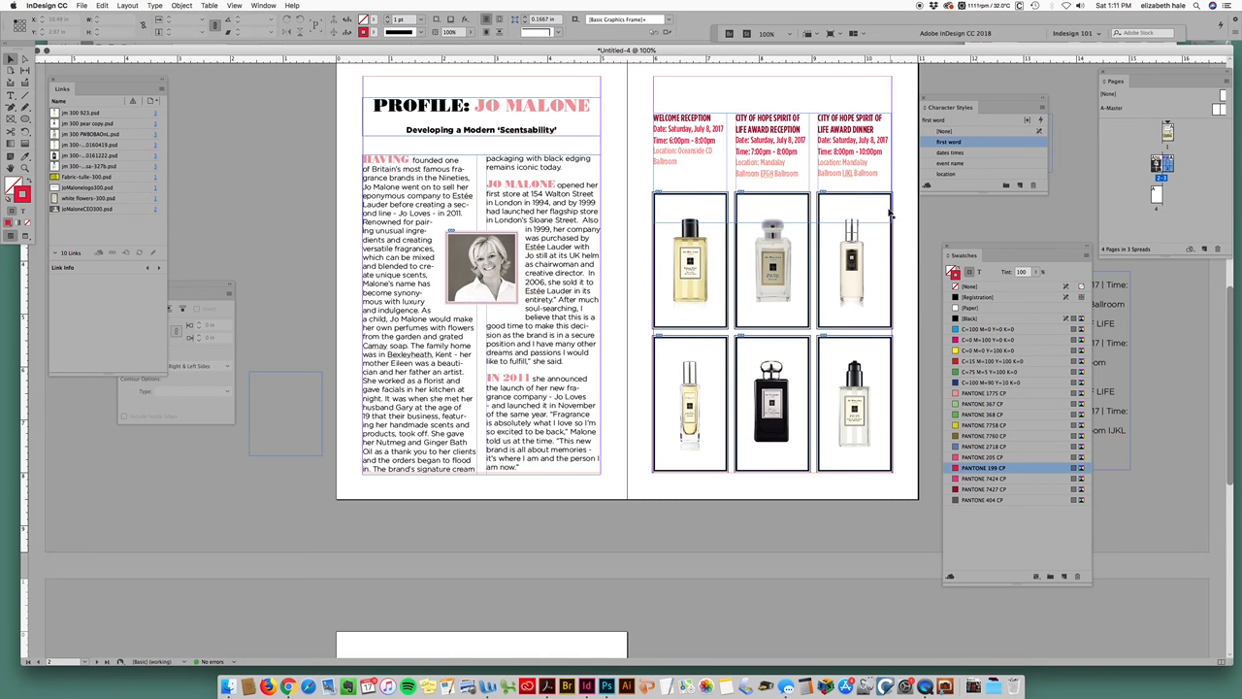
{"action": "key", "text": "super+h"}
{"action": "left_click", "coordinate": [868, 179]}
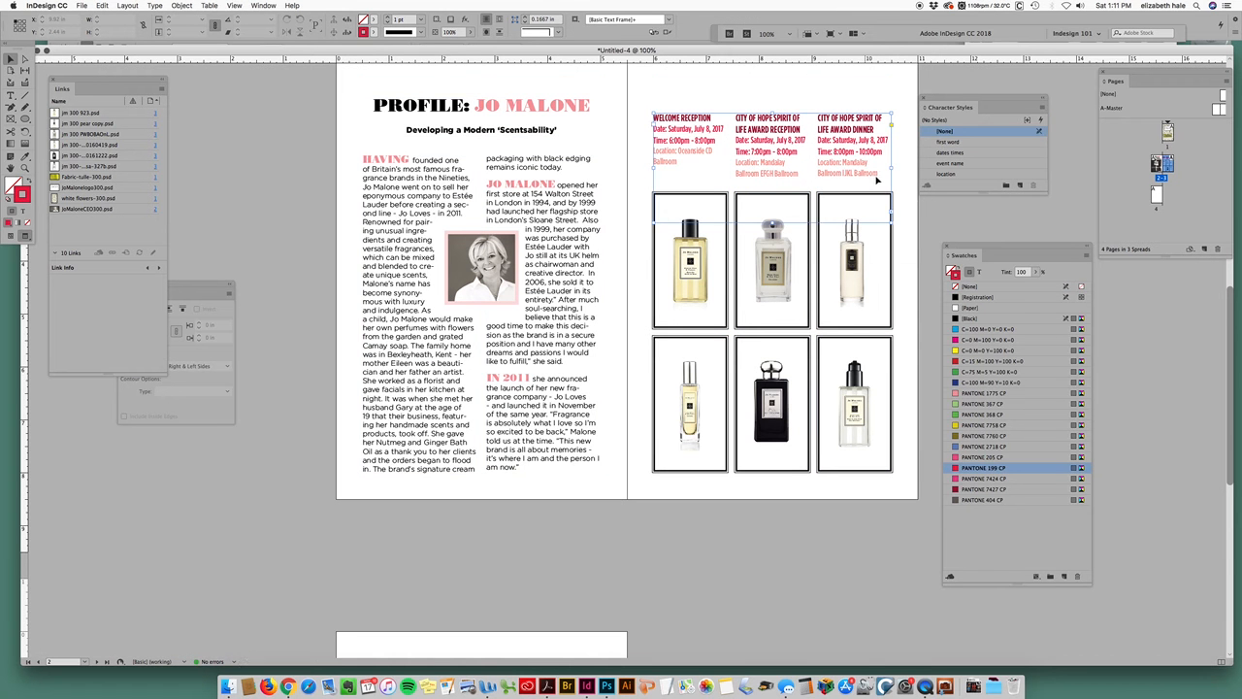
{"action": "left_click", "coordinate": [906, 209]}
{"action": "left_click", "coordinate": [841, 172]}
{"action": "left_click", "coordinate": [910, 219]}
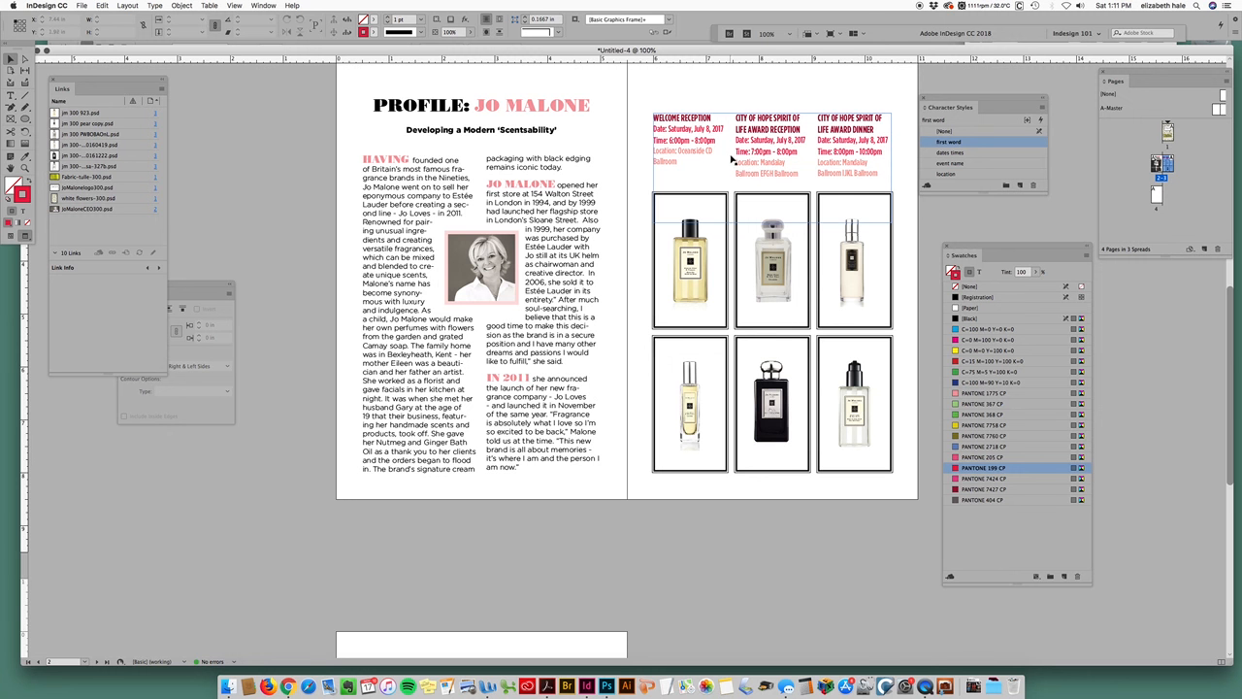
Create a text frame about 4.5 in wide and 0.64 in high above the event listings and enter the heading "city of hope events".
{"action": "left_click", "coordinate": [10, 94]}
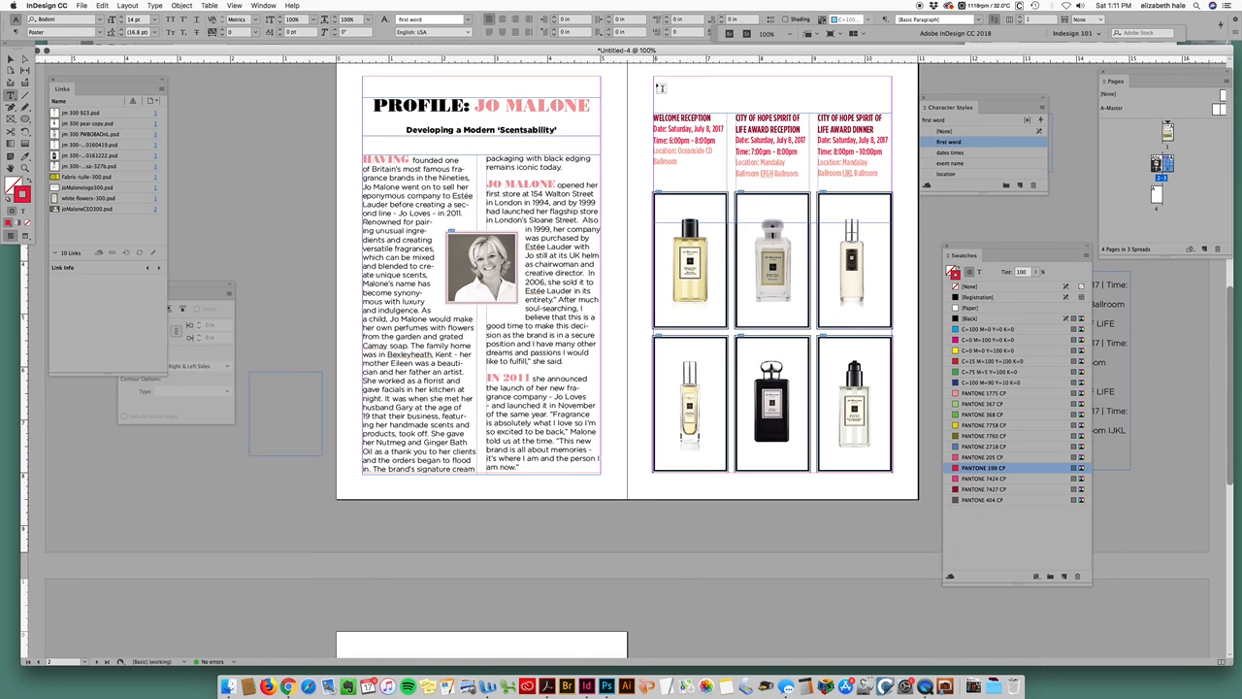
{"action": "left_click_drag", "start_coordinate": [654, 77], "coordinate": [892, 109]}
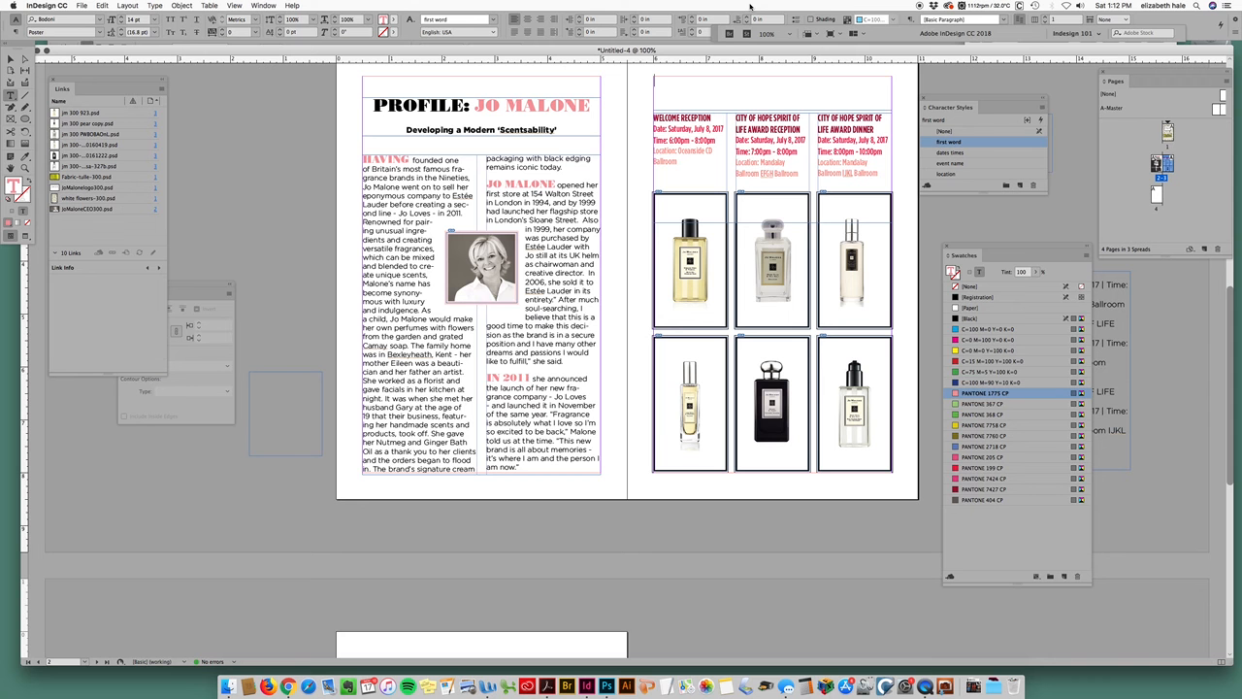
{"action": "type", "text": "e"}
{"action": "type", "text": "ity of hope even"}
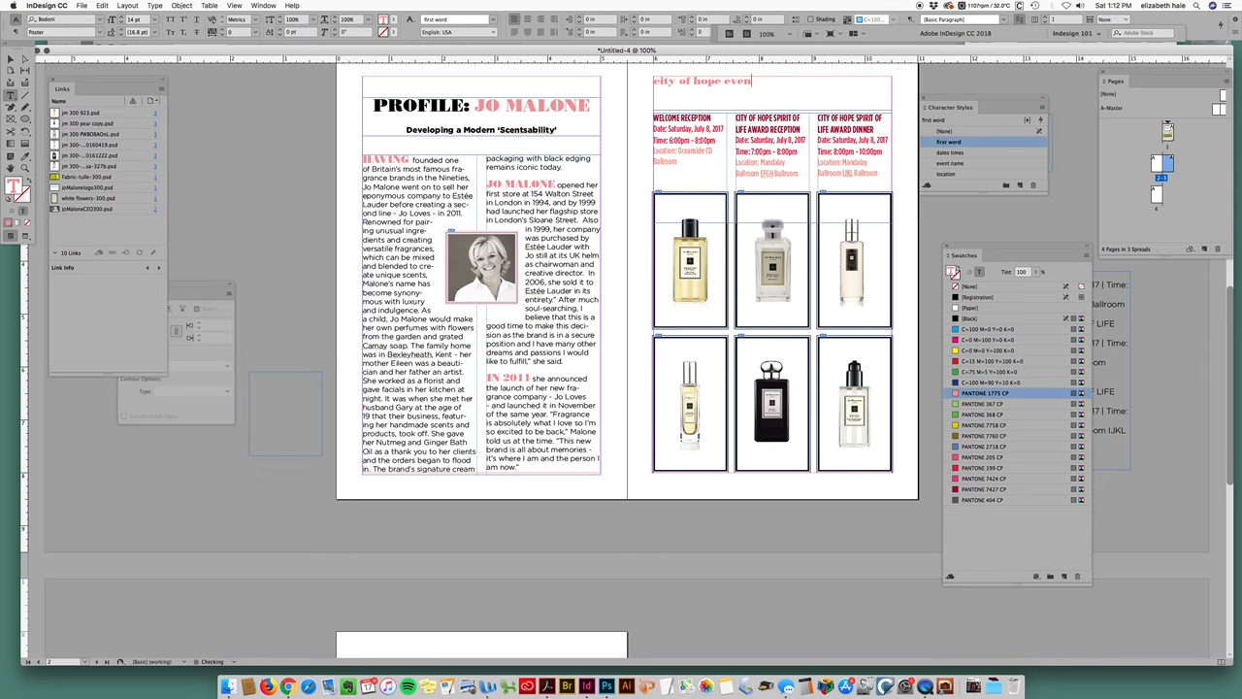
Center the "city of hope events" heading in its frame and color the text PANTONE 404 CP.
{"action": "left_click_drag", "start_coordinate": [757, 82], "coordinate": [644, 81]}
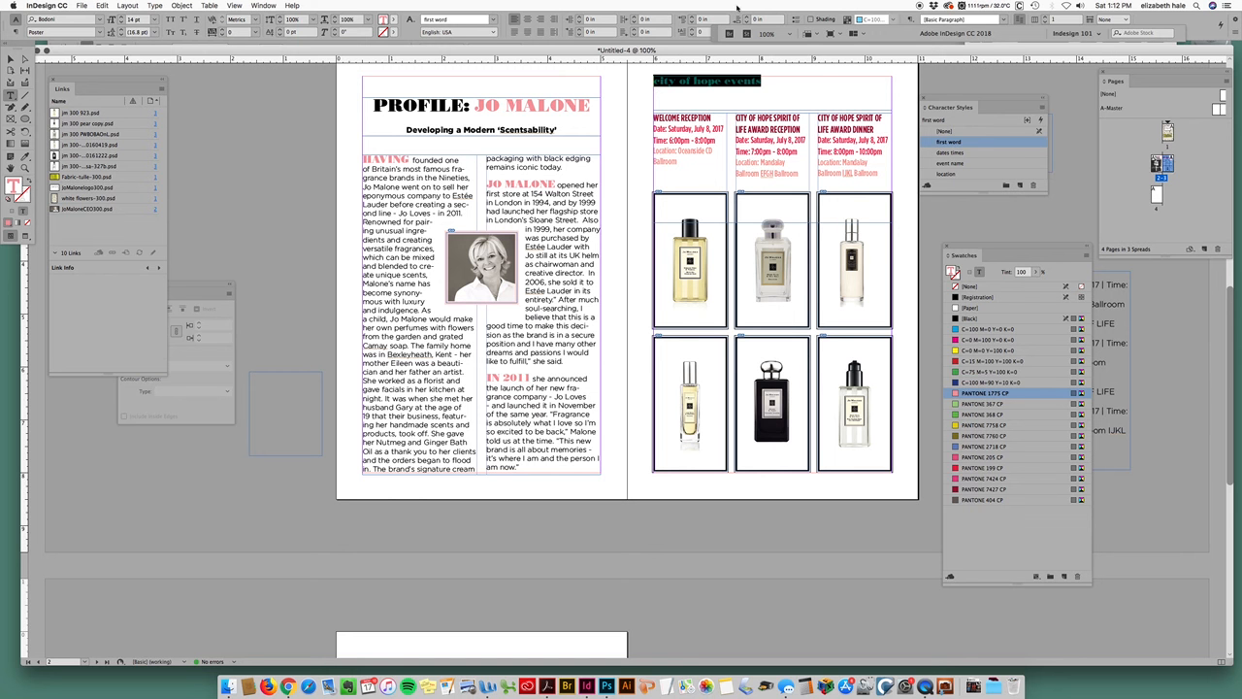
{"action": "key", "text": "super+shift+c"}
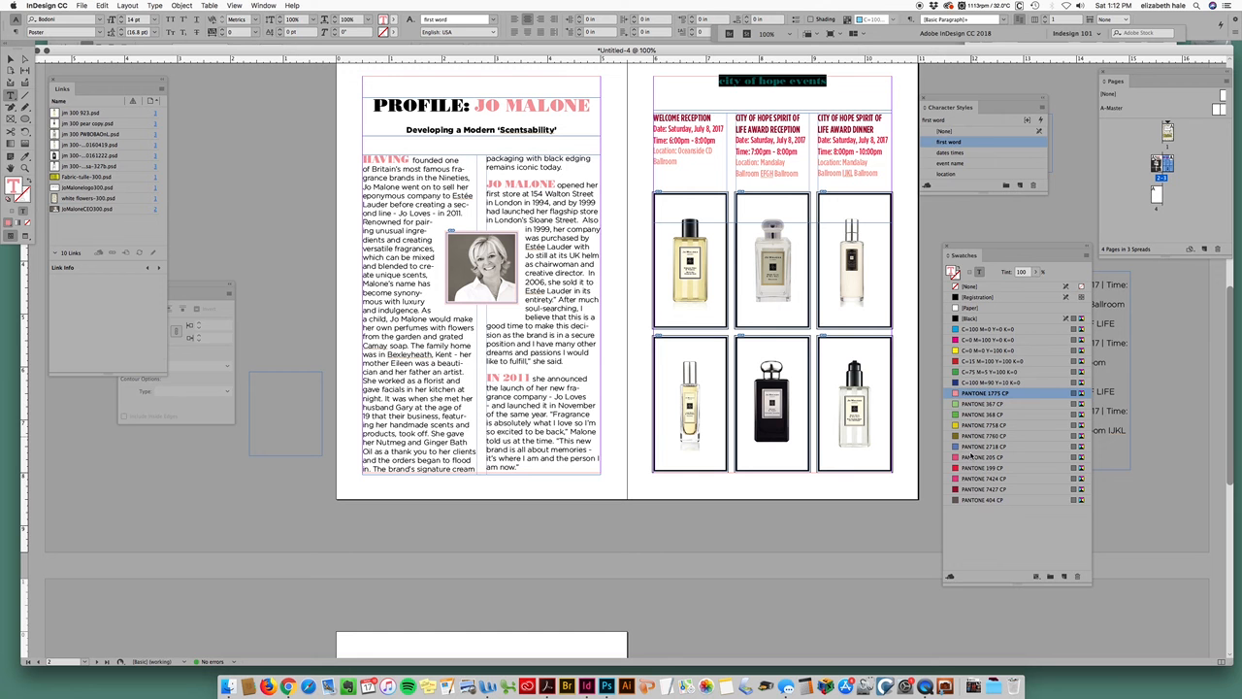
{"action": "left_click", "coordinate": [968, 500]}
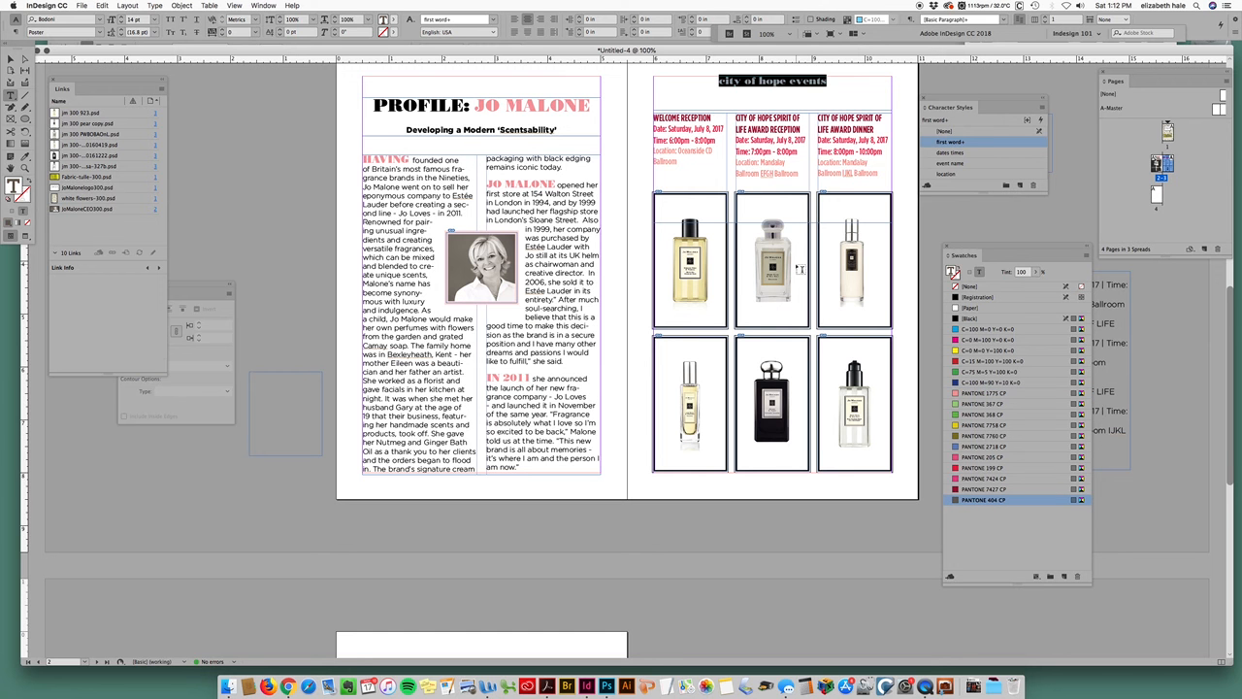
Enlarge the events heading to 24 pt and set it in all caps.
{"action": "key", "text": "super+shift+period"}
{"action": "key", "text": "super+shift+period"}
{"action": "key", "text": "super+shift+period"}
{"action": "key", "text": "super+shift+period"}
{"action": "key", "text": "super+shift+period"}
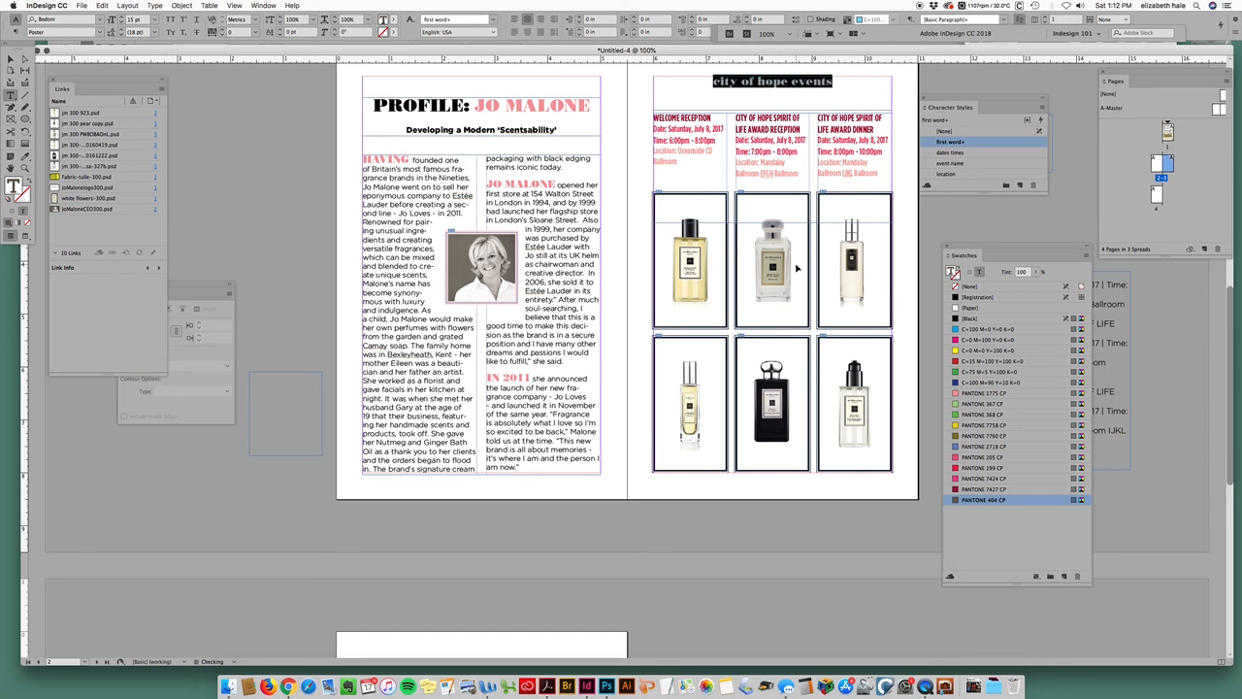
{"action": "key", "text": "super+shift+period"}
{"action": "key", "text": "super+shift+period"}
{"action": "key", "text": "super+shift+period"}
{"action": "key", "text": "super+shift+period"}
{"action": "key", "text": "super+shift+period"}
{"action": "key", "text": "super+shift+period"}
{"action": "key", "text": "super+shift+period"}
{"action": "key", "text": "super+shift+period"}
{"action": "key", "text": "super+shift+period"}
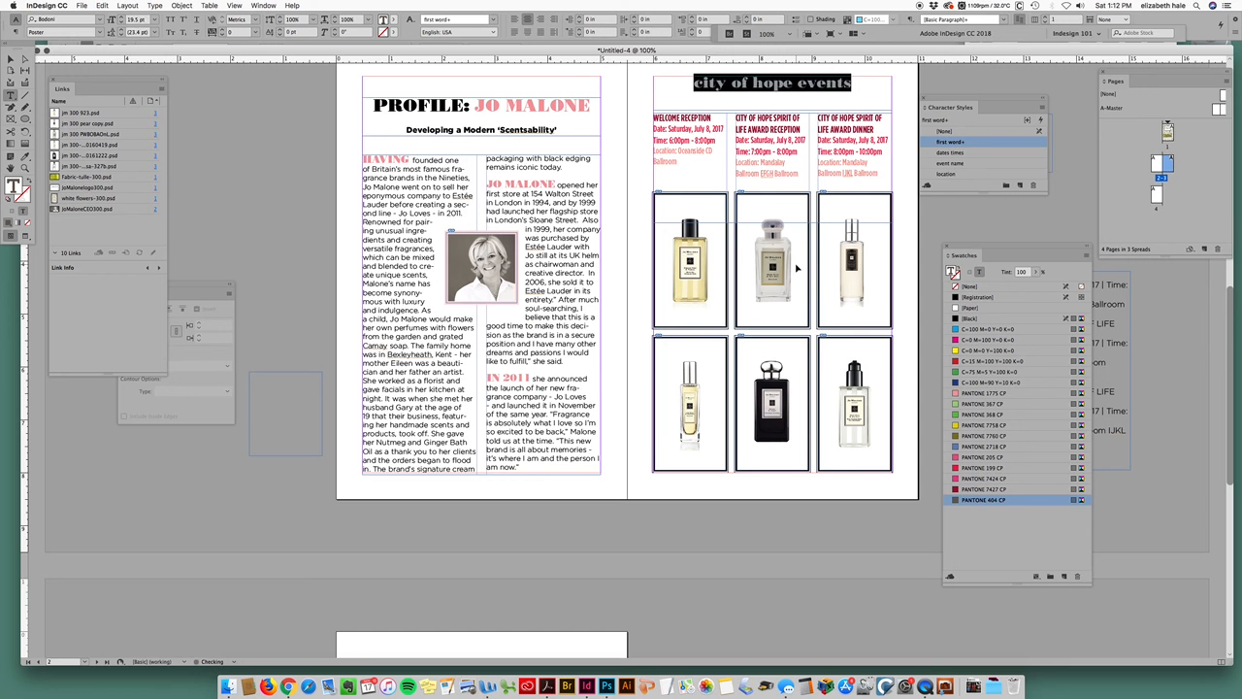
{"action": "key", "text": "super+shift+period"}
{"action": "key", "text": "super+shift+period"}
{"action": "key", "text": "super+shift+period"}
{"action": "key", "text": "super+shift+period"}
{"action": "key", "text": "super+shift+period"}
{"action": "key", "text": "super+shift+period"}
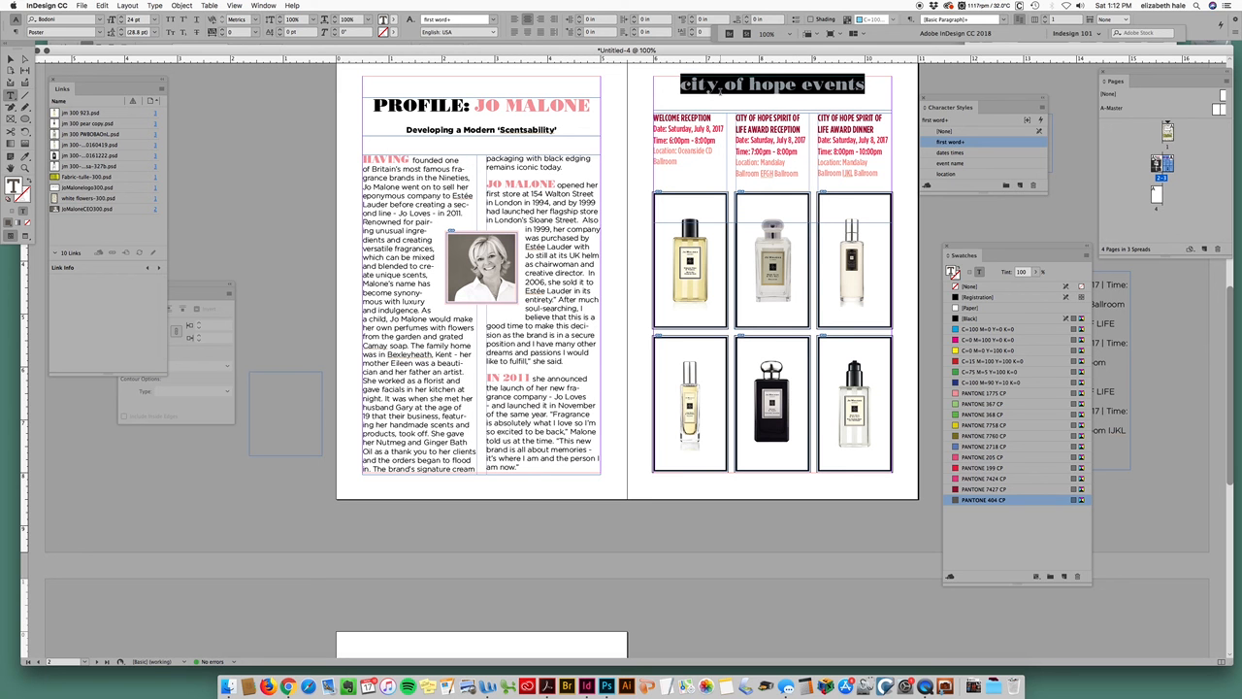
{"action": "left_click", "coordinate": [174, 19]}
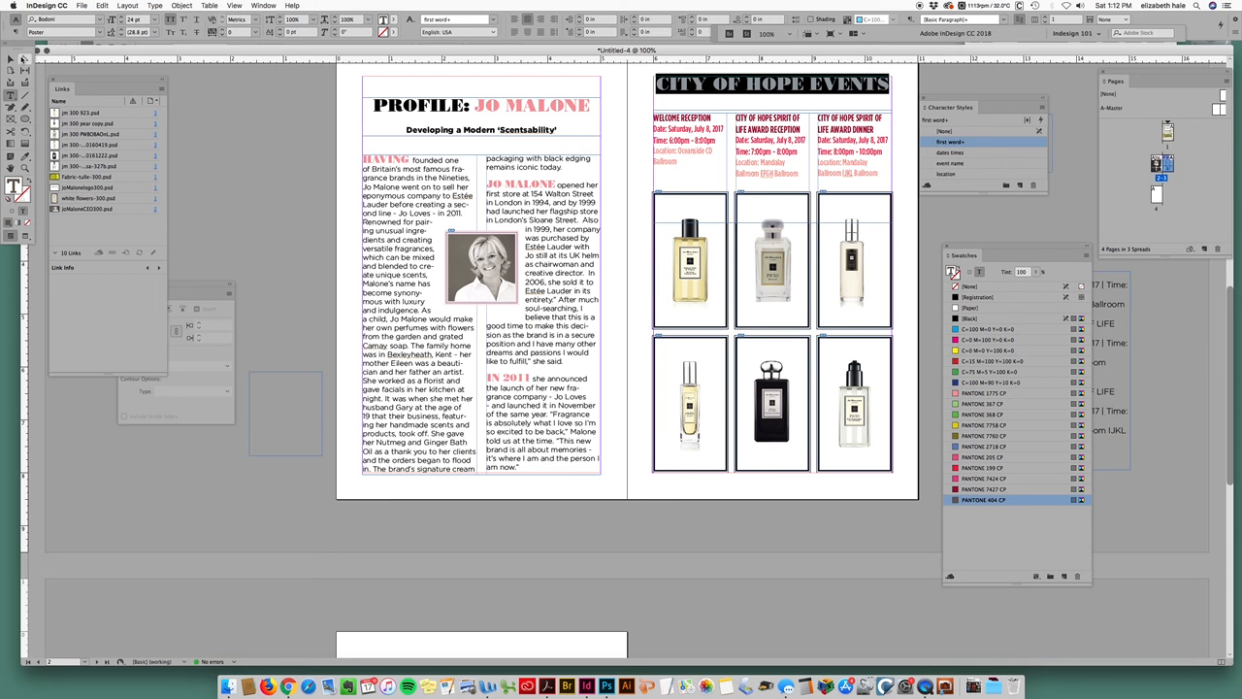
{"action": "left_click", "coordinate": [10, 60]}
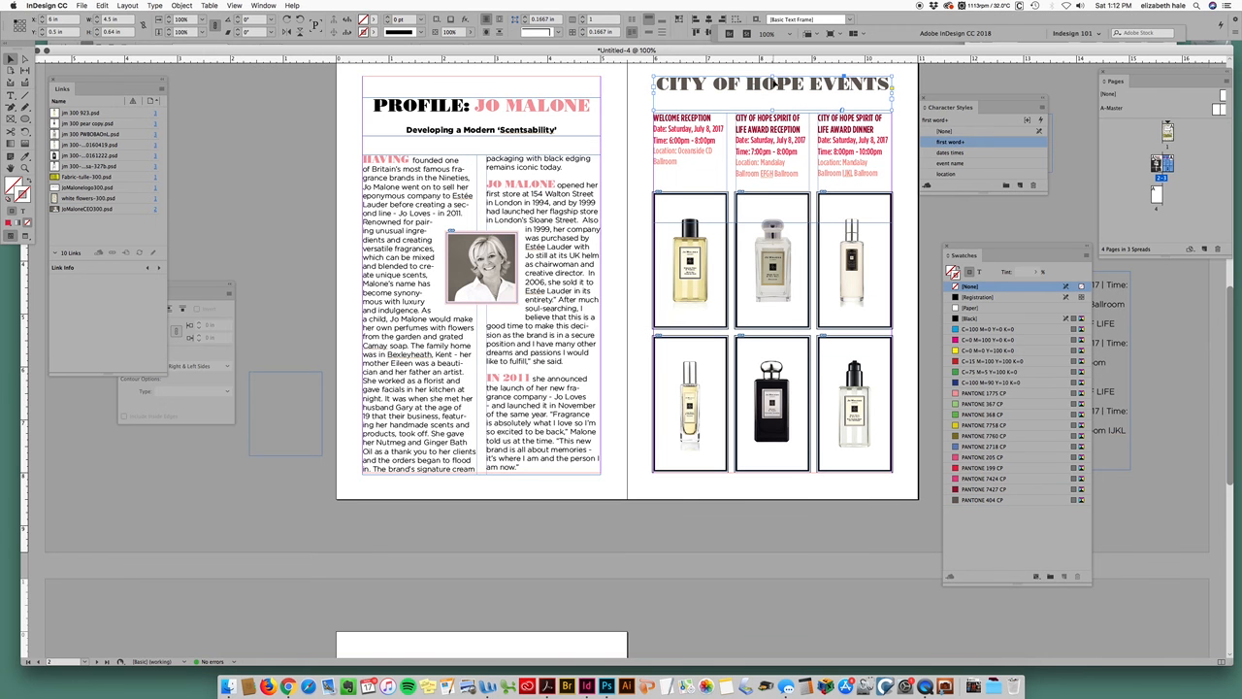
Reduce the "CITY OF HOPE EVENTS" heading to 18 pt.
{"action": "left_click", "coordinate": [10, 94]}
{"action": "triple_click", "coordinate": [767, 83]}
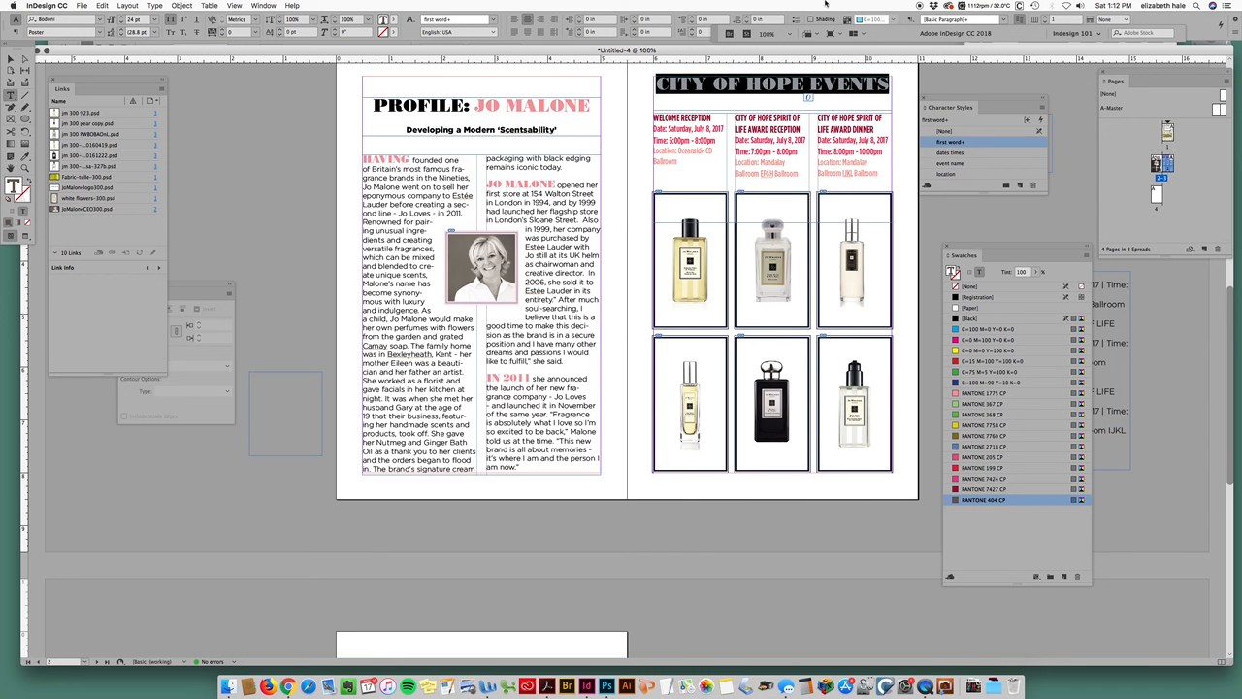
{"action": "left_click", "coordinate": [767, 84]}
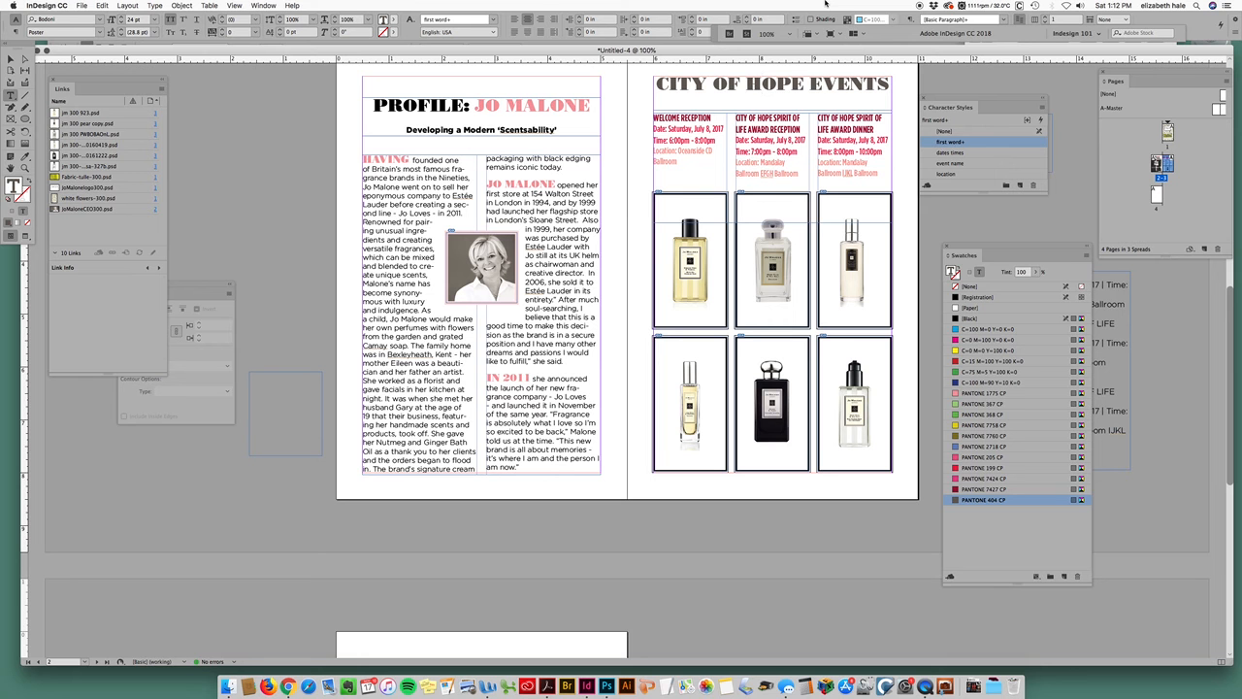
{"action": "double_click", "coordinate": [756, 87]}
{"action": "triple_click", "coordinate": [758, 88]}
{"action": "left_click", "coordinate": [758, 88], "text": "super"}
{"action": "key", "text": "super+shift+comma"}
{"action": "key", "text": "super+shift+comma"}
{"action": "key", "text": "super+shift+comma"}
{"action": "key", "text": "super+shift+comma"}
{"action": "key", "text": "super+shift+comma"}
{"action": "key", "text": "super+shift+comma"}
{"action": "key", "text": "super+shift+comma"}
{"action": "key", "text": "super+shift+comma"}
{"action": "key", "text": "super+shift+comma"}
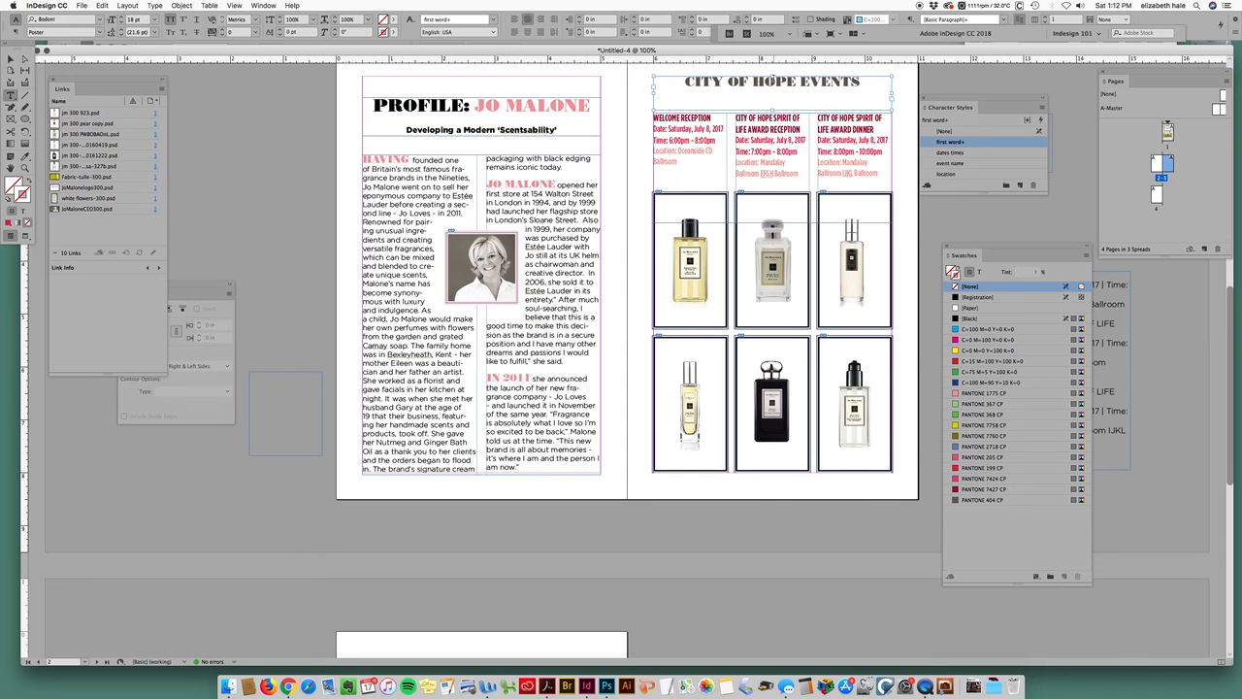
Preview the spread and lower the top edge of the heading frame to Y 0.75 in, making it about 0.39 in high.
{"action": "key", "text": "Escape"}
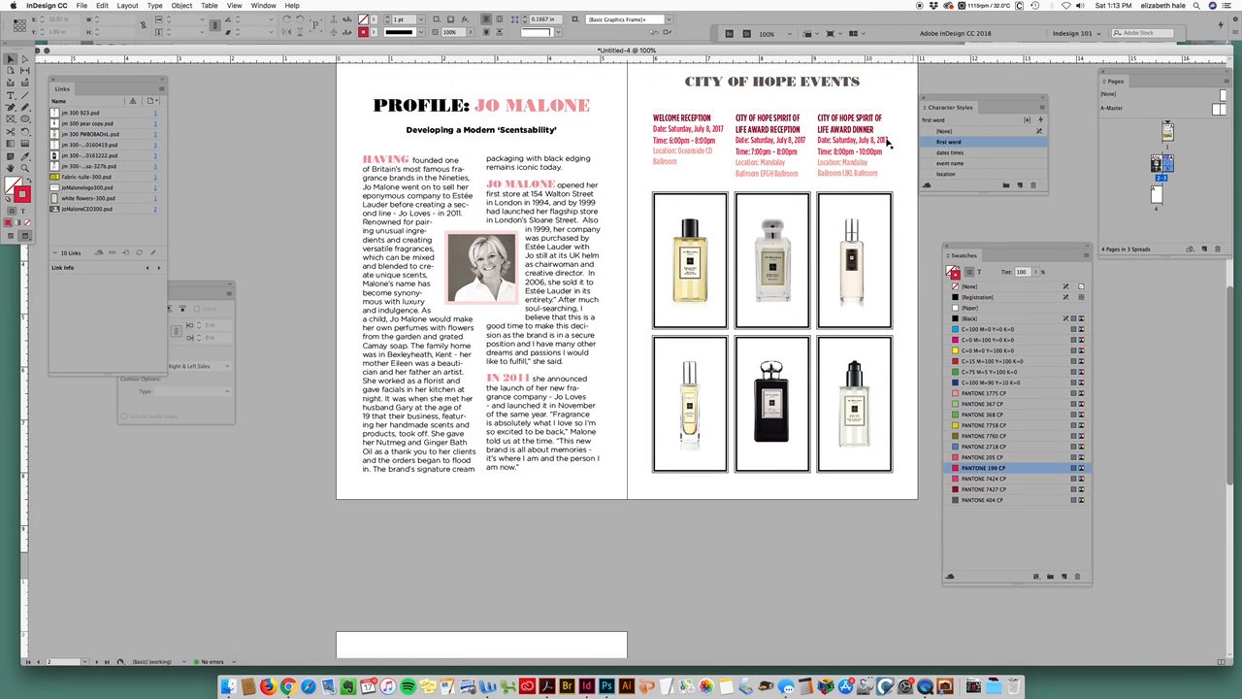
{"action": "key", "text": "w"}
{"action": "left_click_drag", "start_coordinate": [773, 77], "coordinate": [779, 92]}
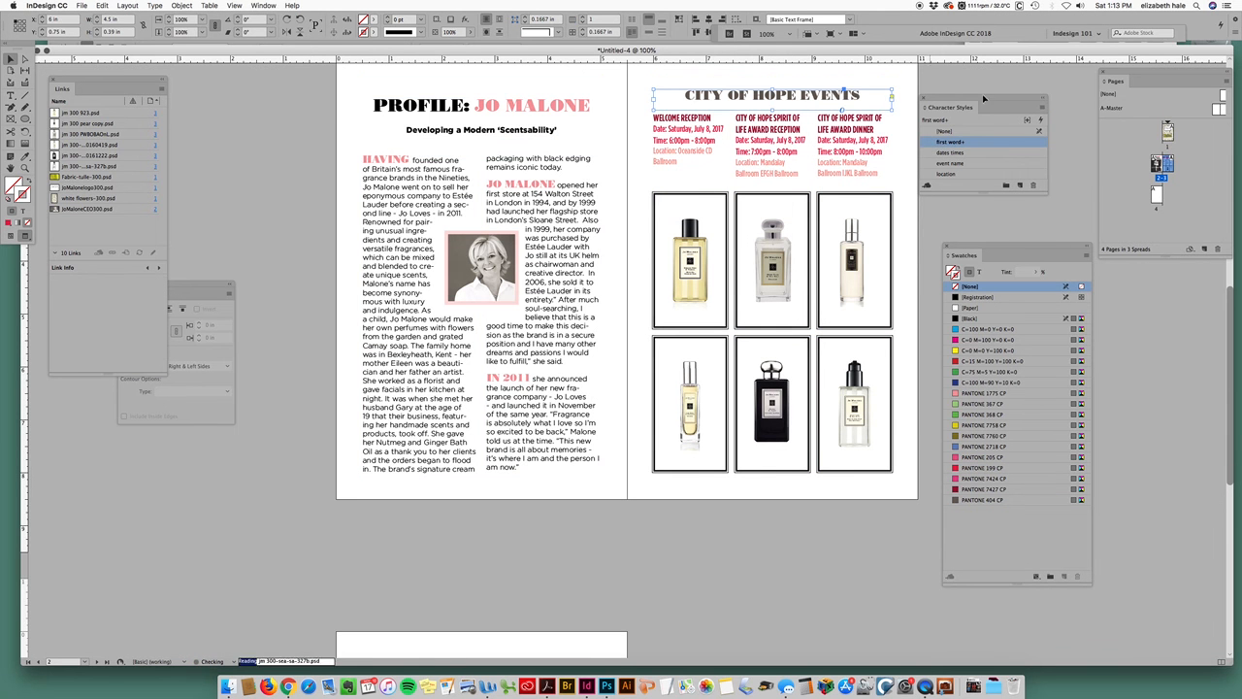
Move the Character Styles panel clear of the page, and group the heading with the event listings at the lower part of the right page.
{"action": "left_click_drag", "start_coordinate": [961, 107], "coordinate": [1017, 92]}
{"action": "left_click", "coordinate": [962, 160]}
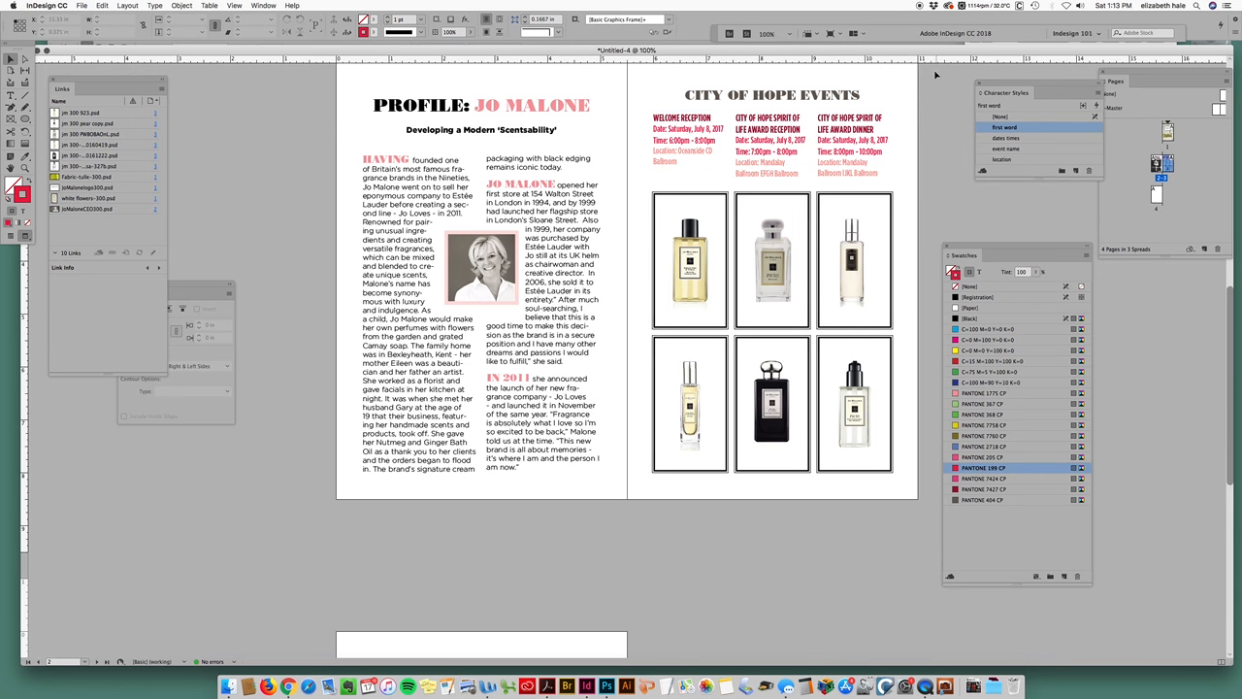
{"action": "left_click_drag", "start_coordinate": [636, 75], "coordinate": [908, 183]}
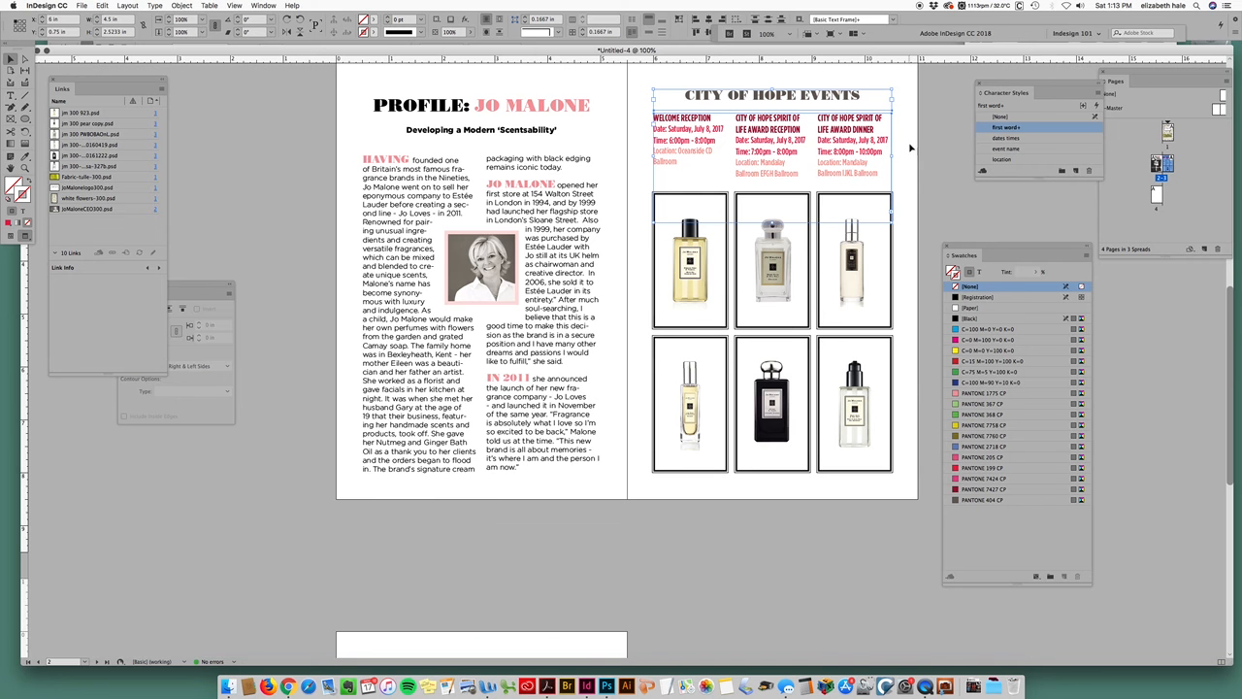
{"action": "left_click", "coordinate": [910, 150]}
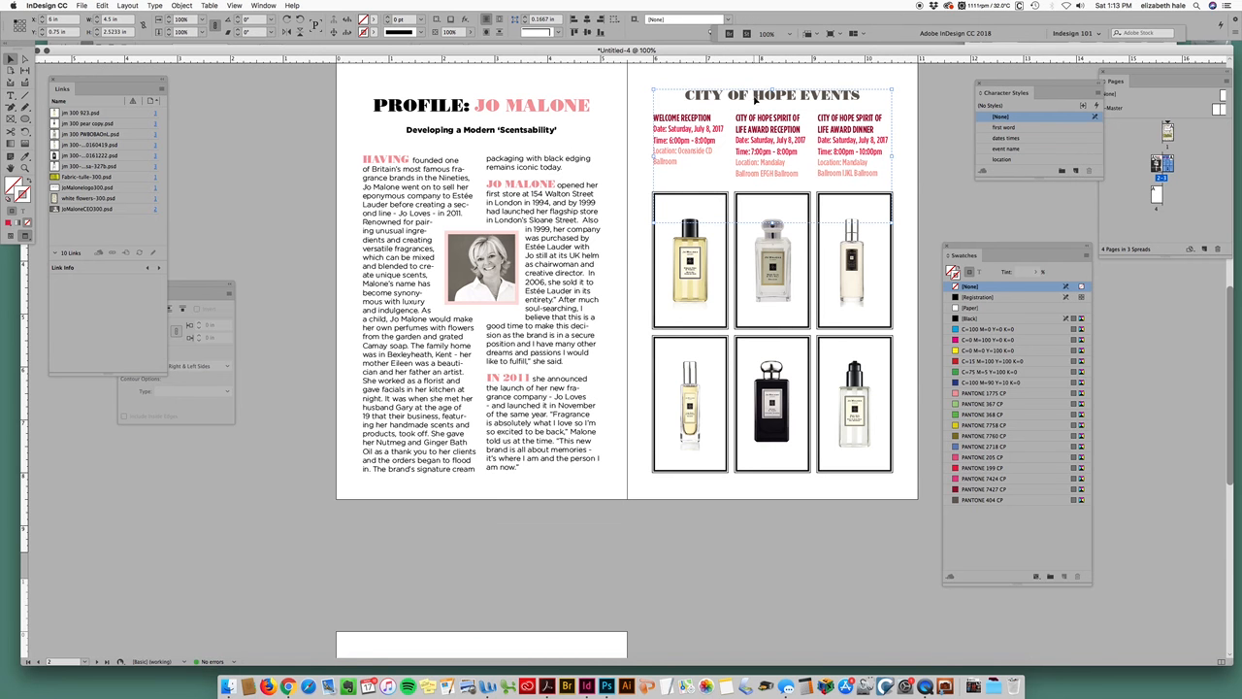
{"action": "left_click_drag", "start_coordinate": [758, 101], "coordinate": [765, 378]}
Move all six product image frames up together to a Y position of about 0.66 in and return to Normal mode.
{"action": "left_click_drag", "start_coordinate": [639, 237], "coordinate": [908, 349]}
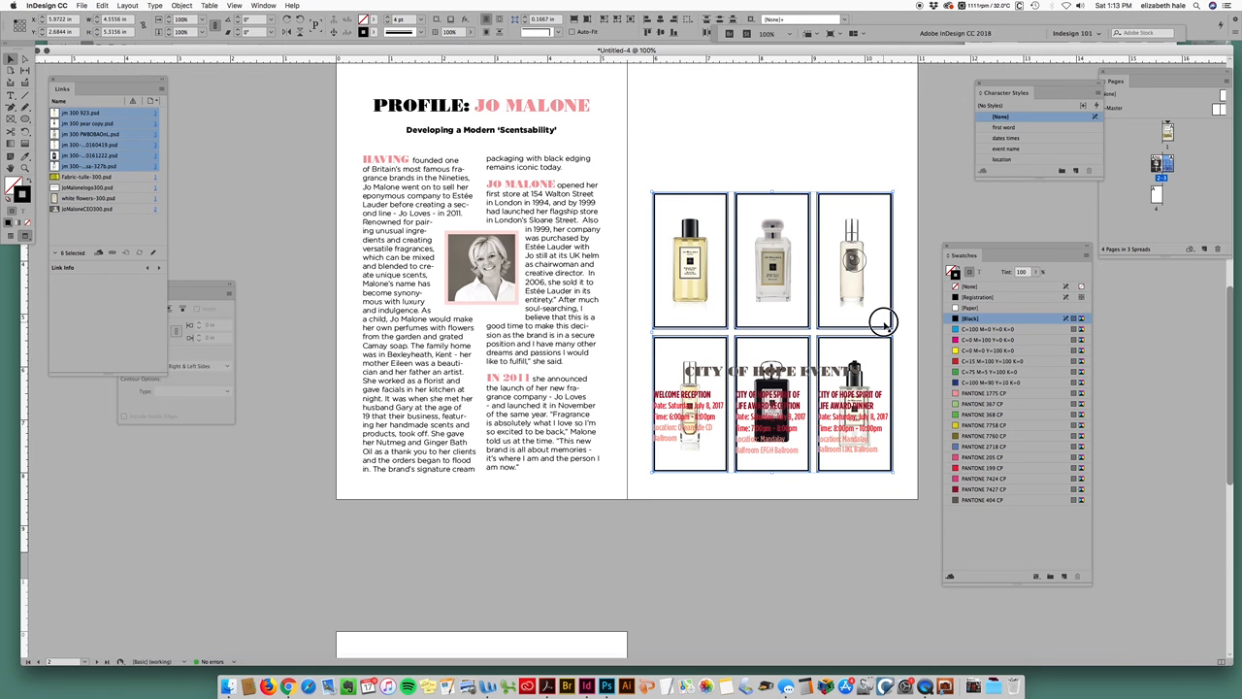
{"action": "left_click_drag", "start_coordinate": [881, 301], "coordinate": [851, 222]}
{"action": "key", "text": "w"}
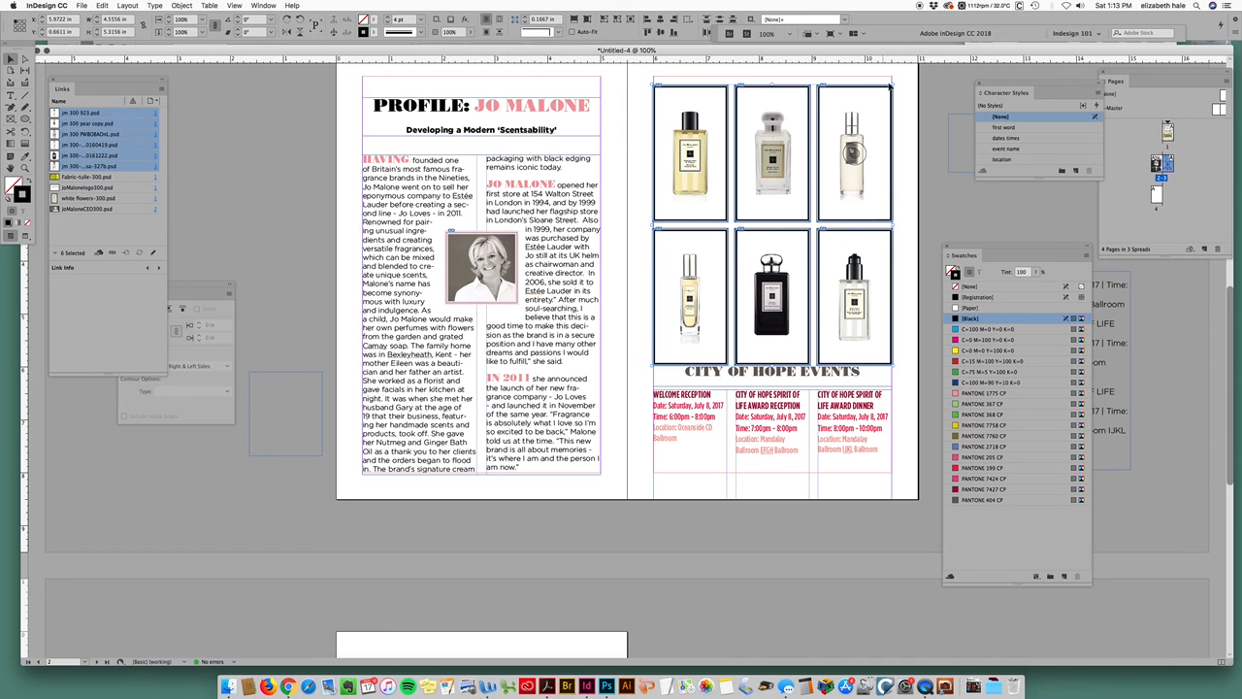
Nudge the six product images up to a Y position of about 0.49 in at the page's top margin and preview the spread.
{"action": "key", "text": "Up"}
{"action": "key", "text": "Up"}
{"action": "key", "text": "Up"}
{"action": "key", "text": "Up"}
{"action": "key", "text": "Up"}
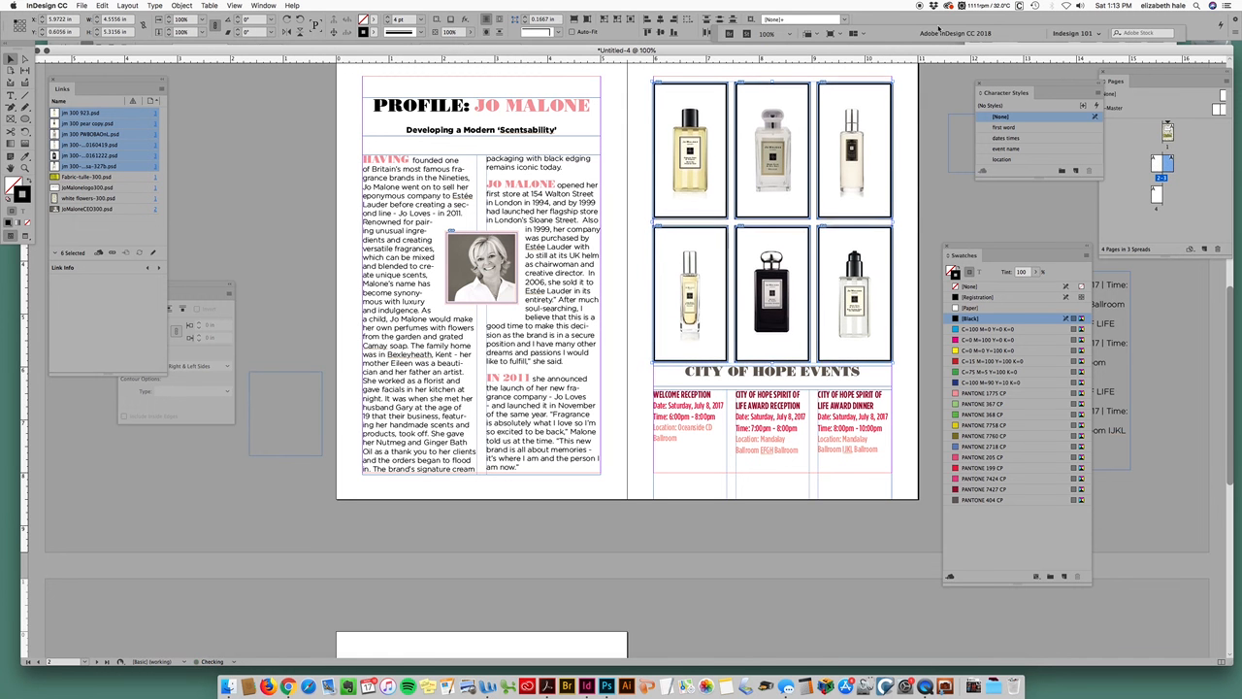
{"action": "key", "text": "Up"}
{"action": "key", "text": "Up"}
{"action": "key", "text": "Up"}
{"action": "key", "text": "Up"}
{"action": "key", "text": "Up"}
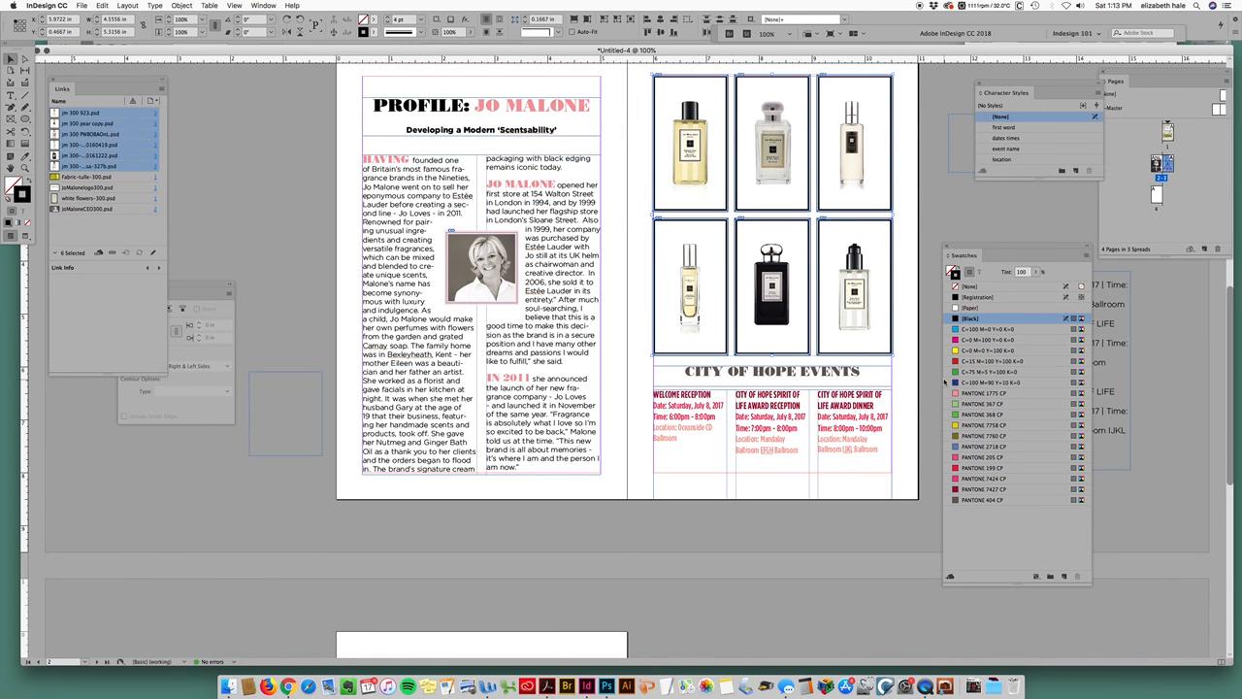
{"action": "key", "text": "Down"}
{"action": "key", "text": "Down"}
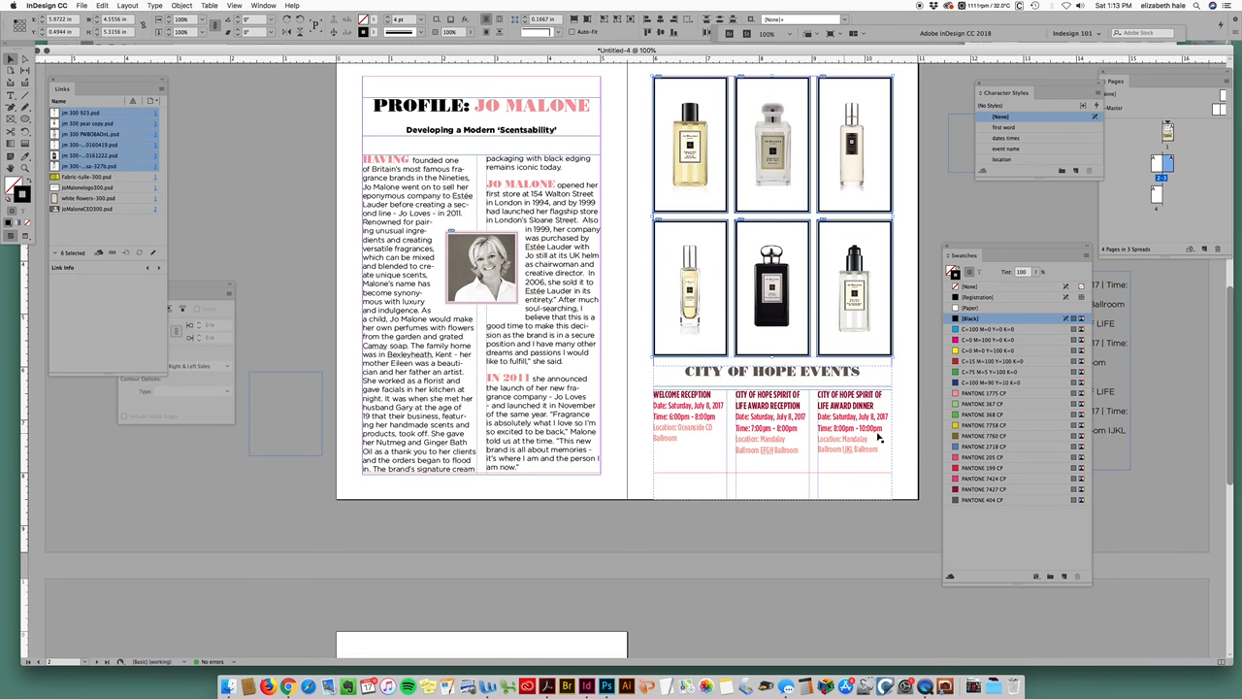
{"action": "left_click", "coordinate": [903, 488]}
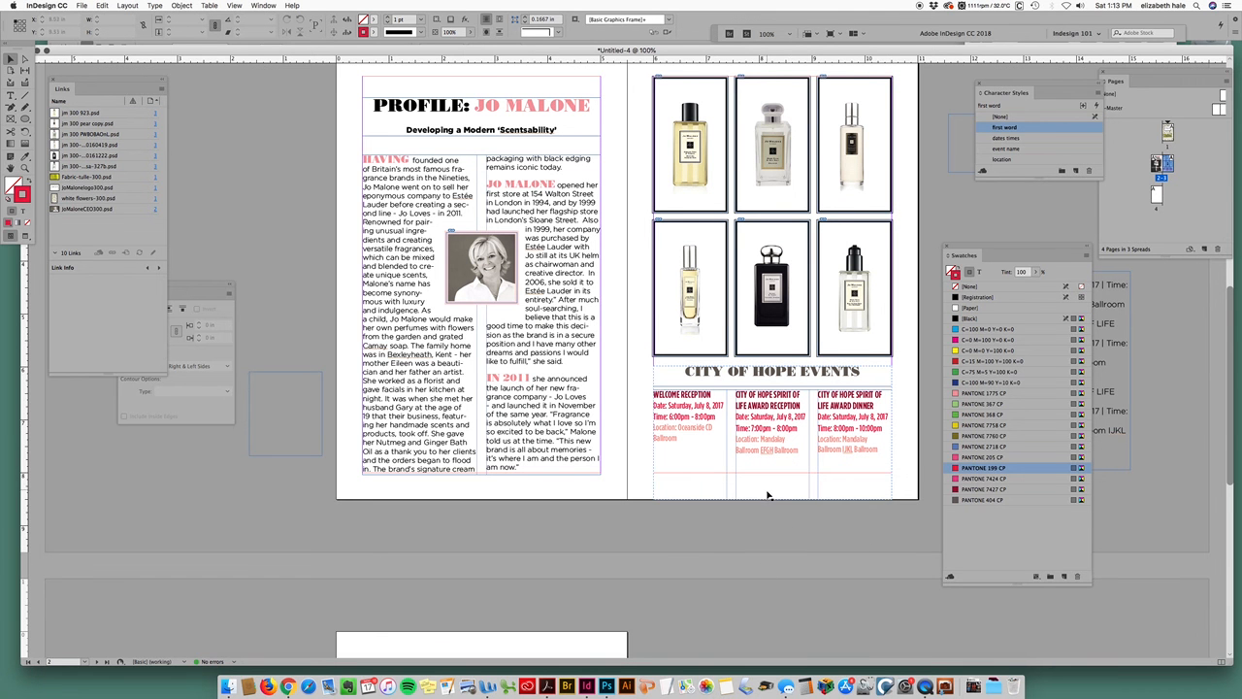
{"action": "key", "text": "w"}
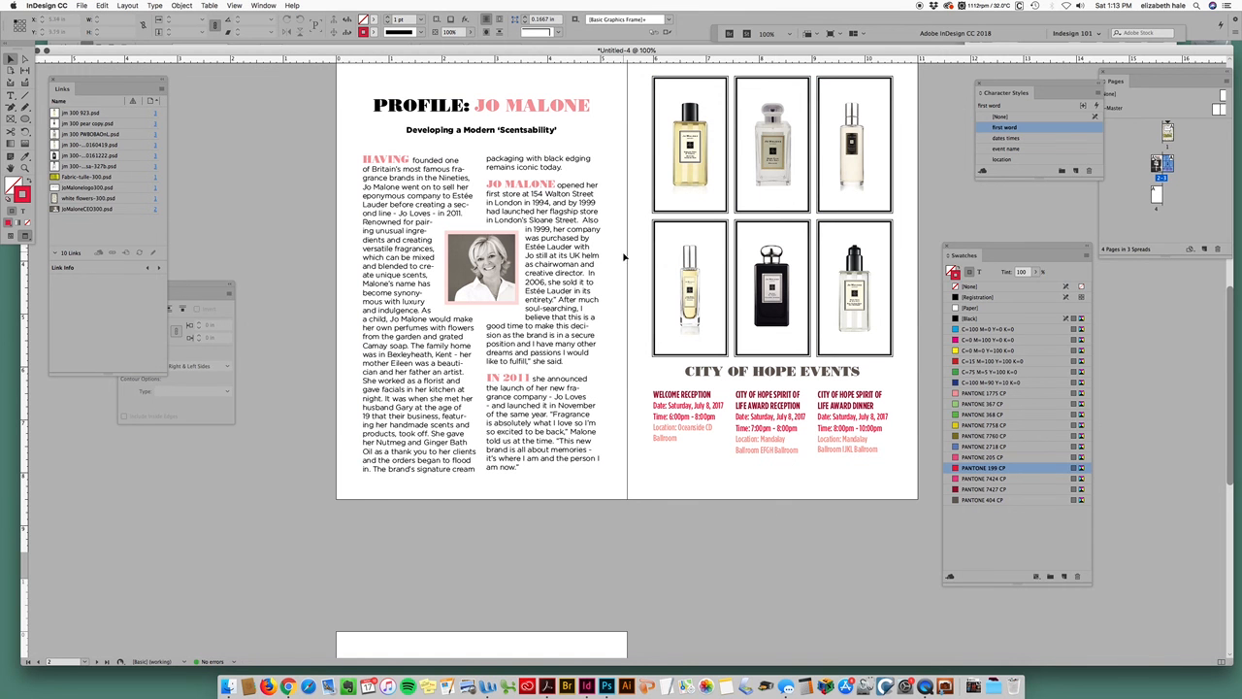
Rearrange the Swatches, Pages and Character Styles panels as separate floating panels on the pasteboard beside the right page.
{"action": "left_click_drag", "start_coordinate": [980, 243], "coordinate": [1012, 246]}
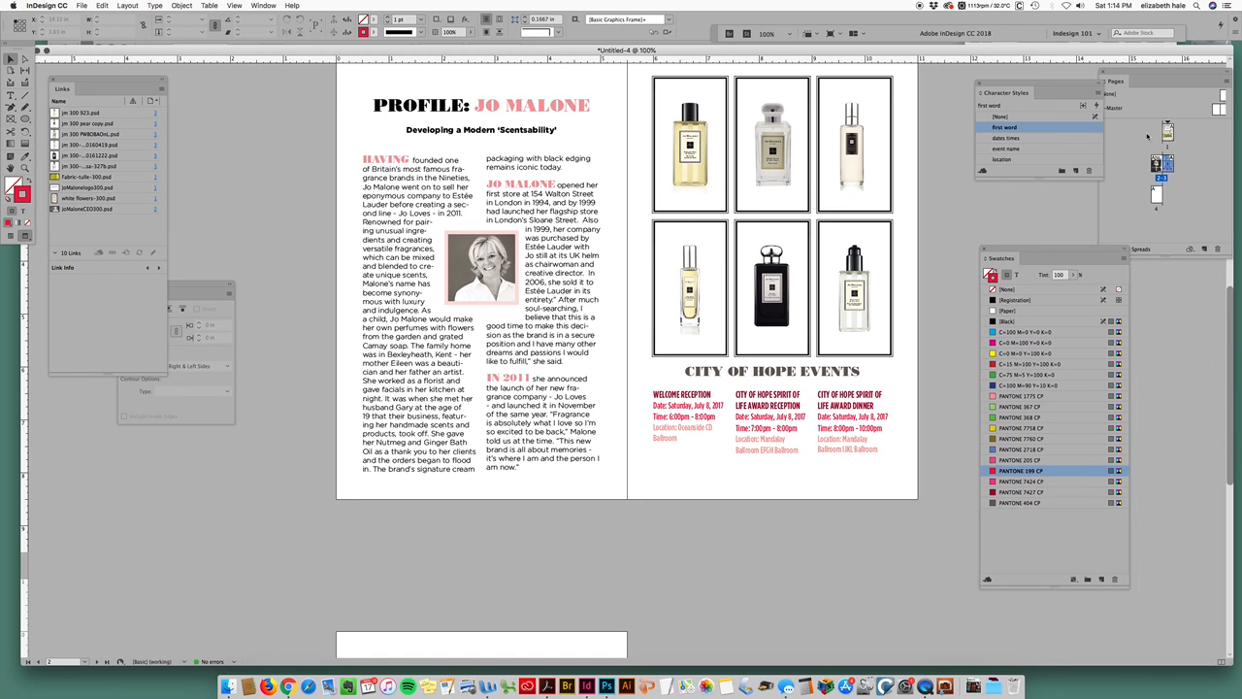
{"action": "left_click_drag", "start_coordinate": [1157, 71], "coordinate": [1029, 147]}
{"action": "left_click_drag", "start_coordinate": [1021, 252], "coordinate": [1018, 517]}
{"action": "left_click_drag", "start_coordinate": [1009, 85], "coordinate": [980, 104]}
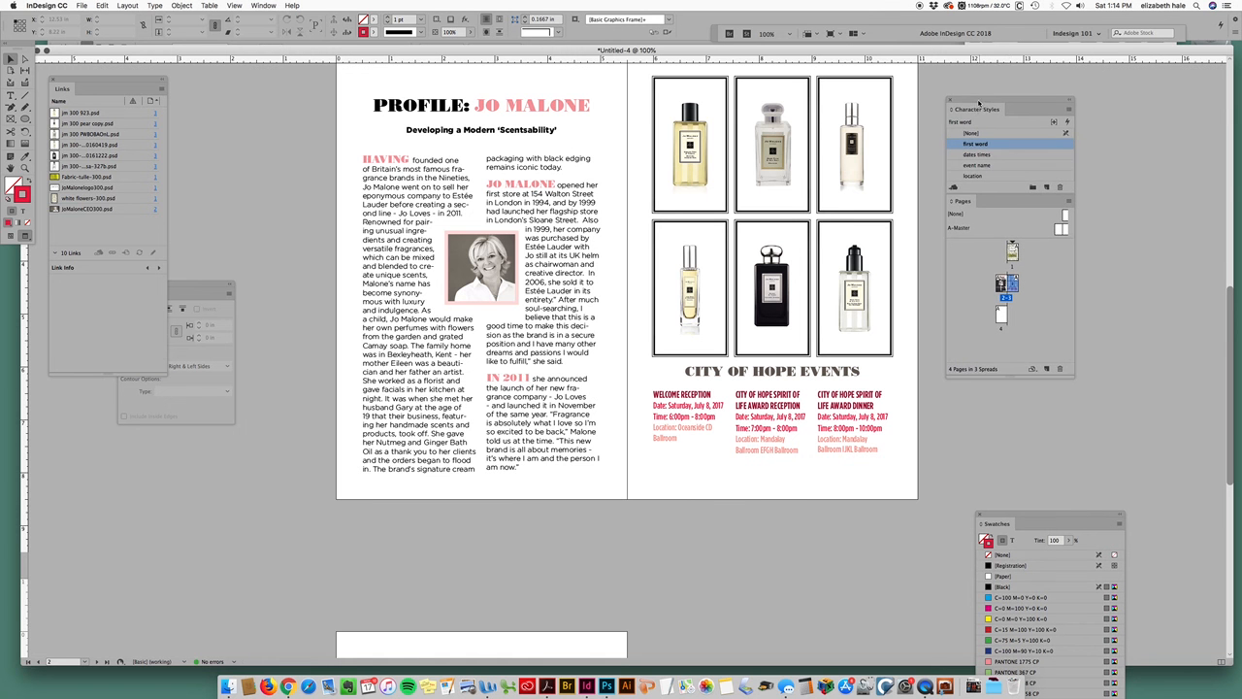
{"action": "left_click_drag", "start_coordinate": [964, 203], "coordinate": [965, 205]}
{"action": "left_click_drag", "start_coordinate": [959, 104], "coordinate": [963, 104]}
{"action": "left_click_drag", "start_coordinate": [965, 200], "coordinate": [767, 127]}
{"action": "left_click_drag", "start_coordinate": [970, 105], "coordinate": [1095, 85]}
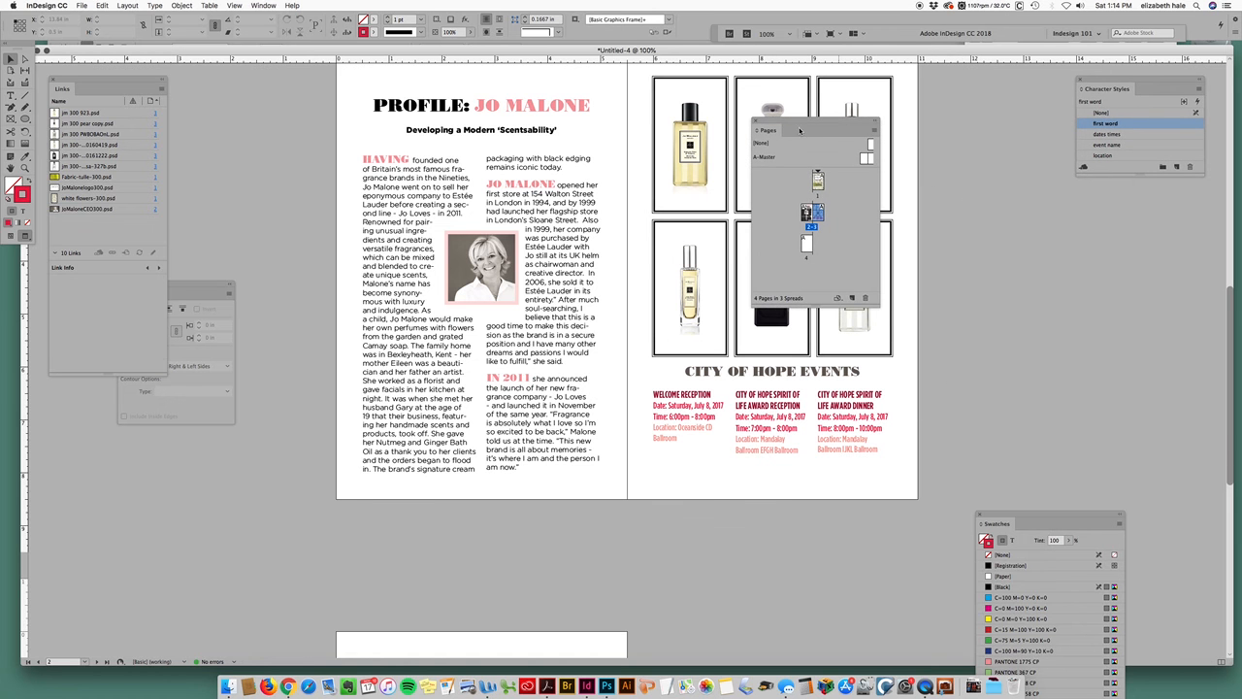
{"action": "left_click_drag", "start_coordinate": [796, 123], "coordinate": [993, 213]}
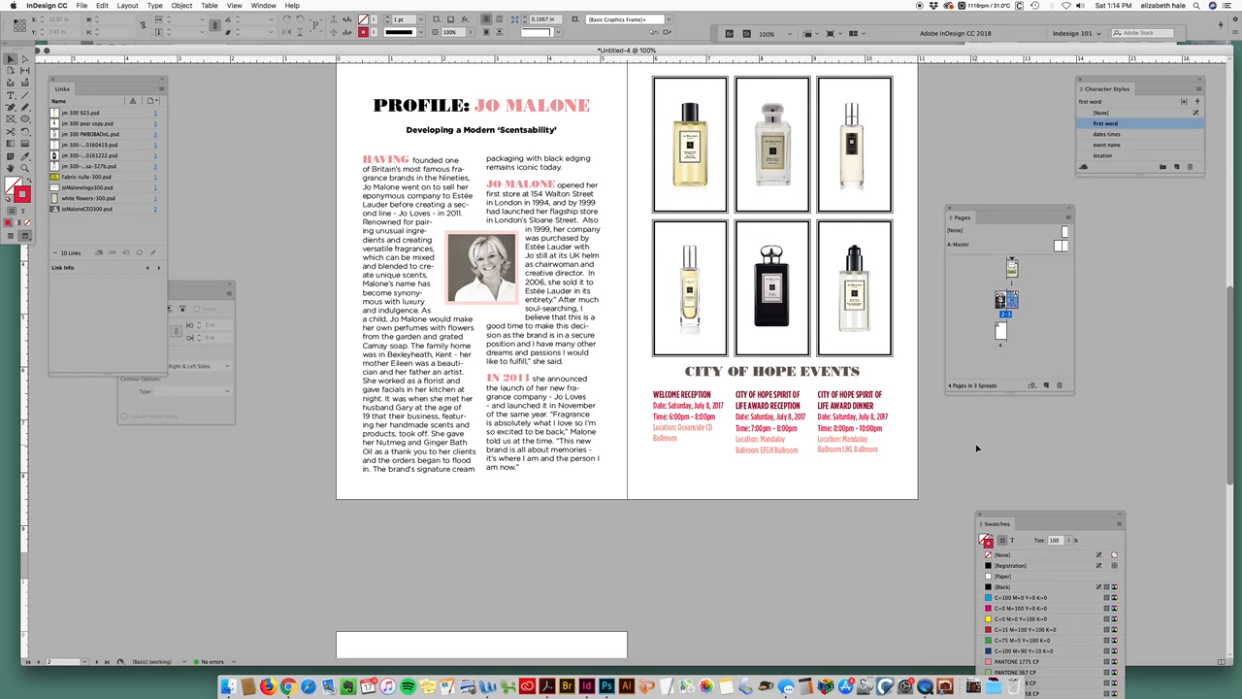
Return to Normal mode, enlarge the Pages panel over the article page, and give its master section more height.
{"action": "key", "text": "w"}
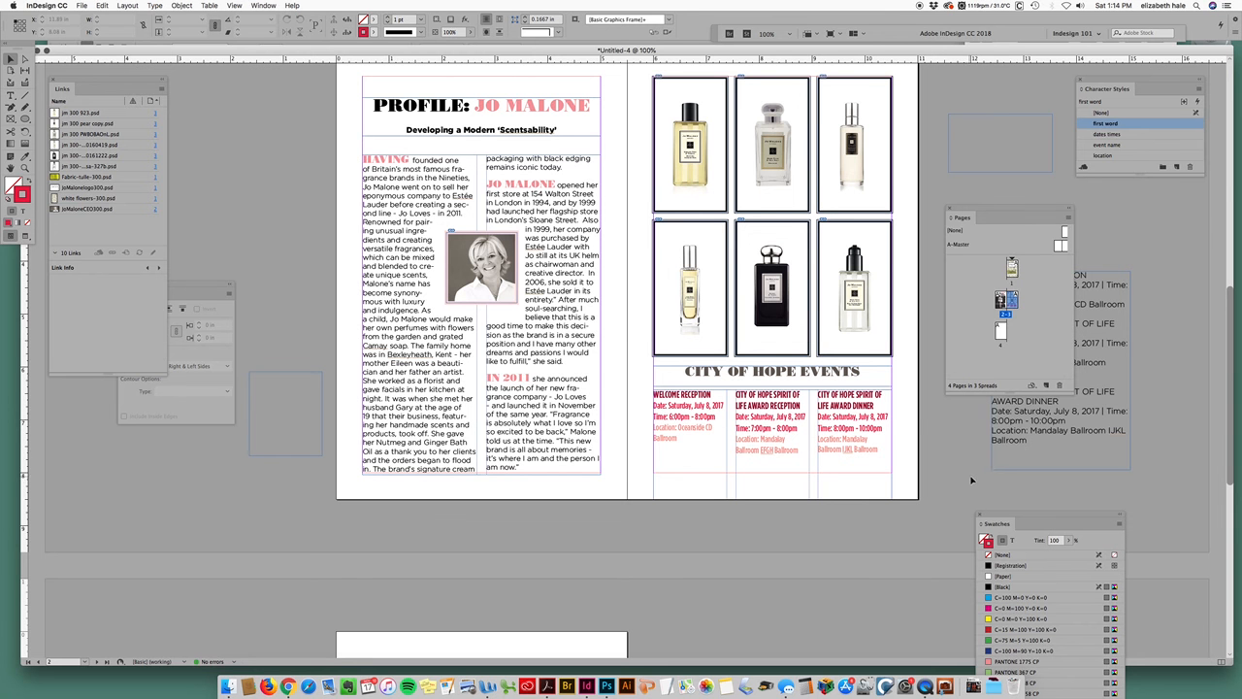
{"action": "left_click_drag", "start_coordinate": [1000, 215], "coordinate": [563, 208]}
{"action": "left_click_drag", "start_coordinate": [638, 386], "coordinate": [737, 436]}
{"action": "left_click_drag", "start_coordinate": [621, 204], "coordinate": [488, 247]}
{"action": "left_click_drag", "start_coordinate": [447, 291], "coordinate": [446, 330]}
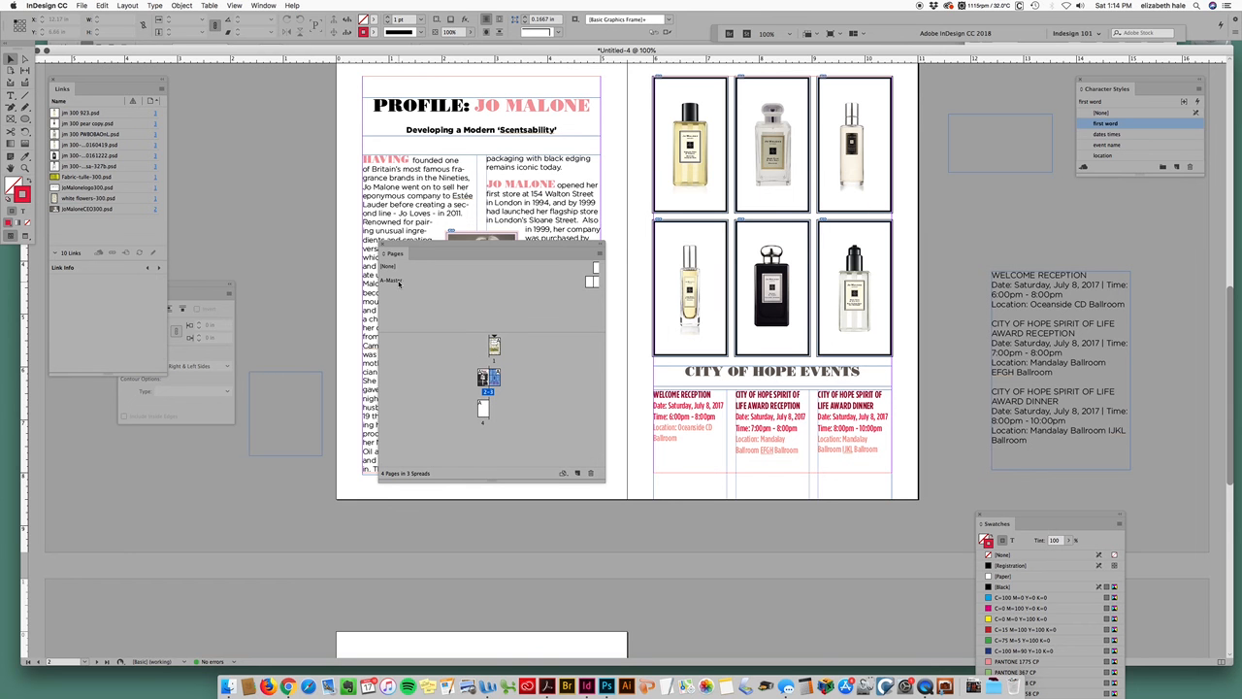
Place the enlarged Pages panel beside the right page, highlighting its A-Master spread, and shorten the panel's master section.
{"action": "left_click", "coordinate": [398, 282]}
{"action": "left_click_drag", "start_coordinate": [485, 254], "coordinate": [1086, 187]}
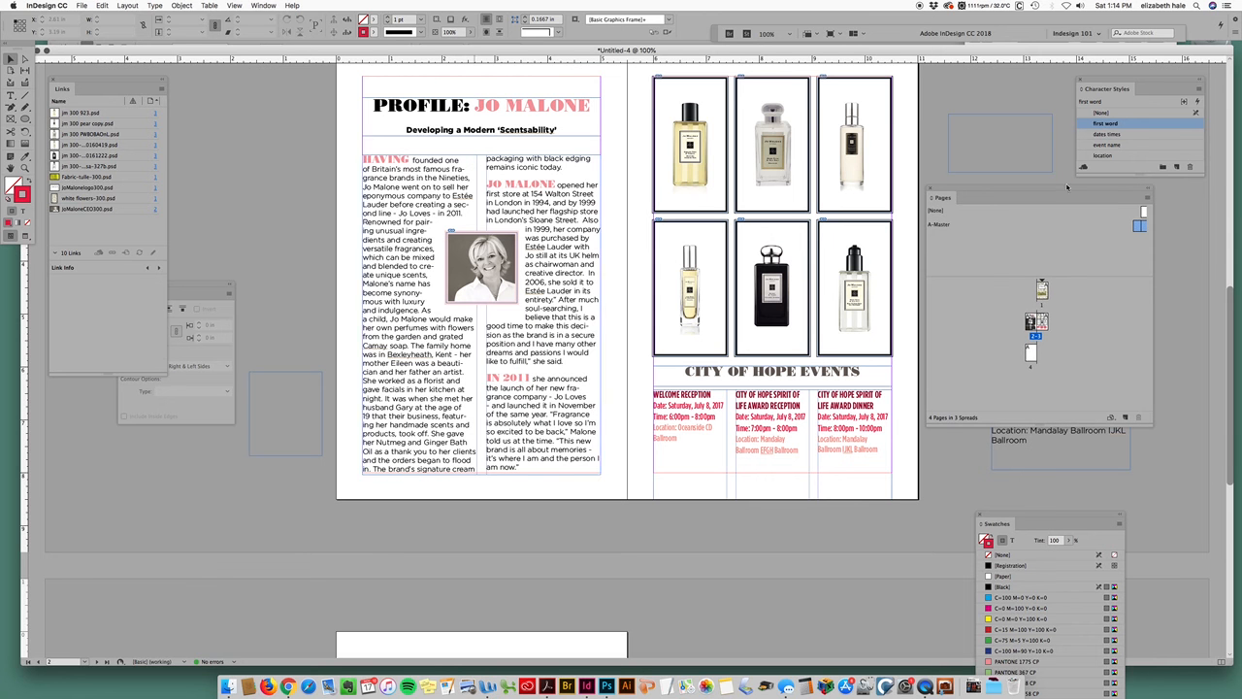
{"action": "left_click", "coordinate": [1141, 227]}
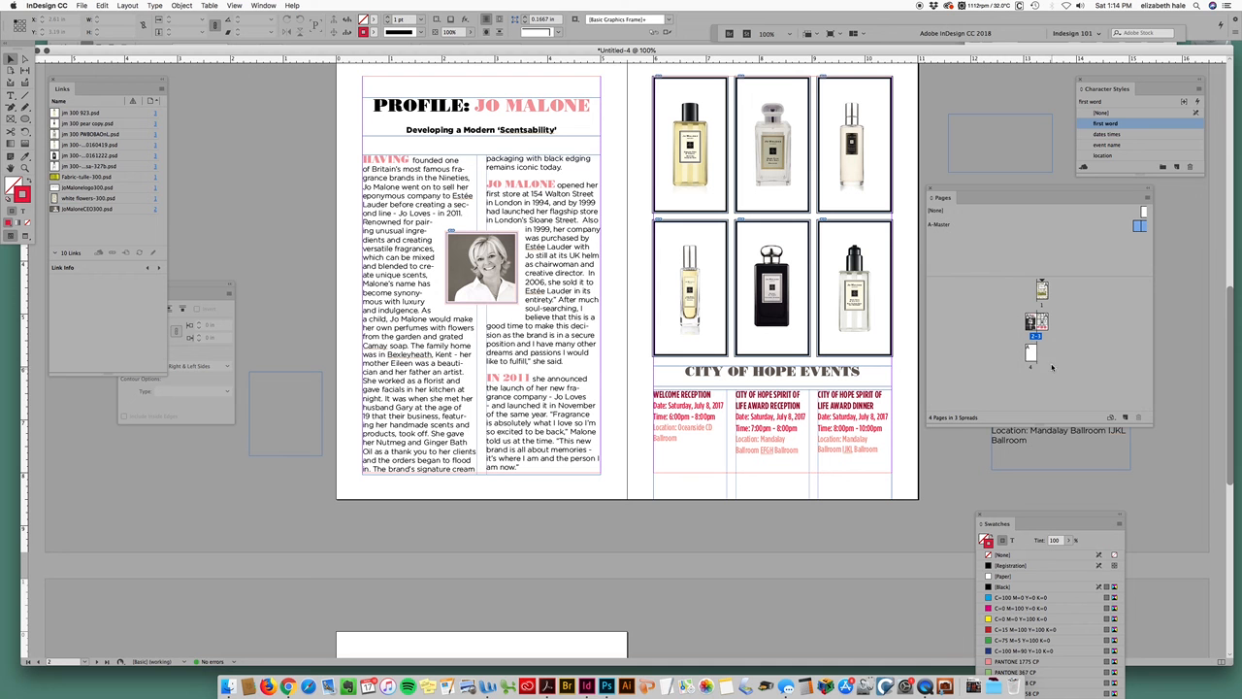
{"action": "left_click", "coordinate": [1054, 278]}
{"action": "left_click_drag", "start_coordinate": [1008, 277], "coordinate": [1005, 243]}
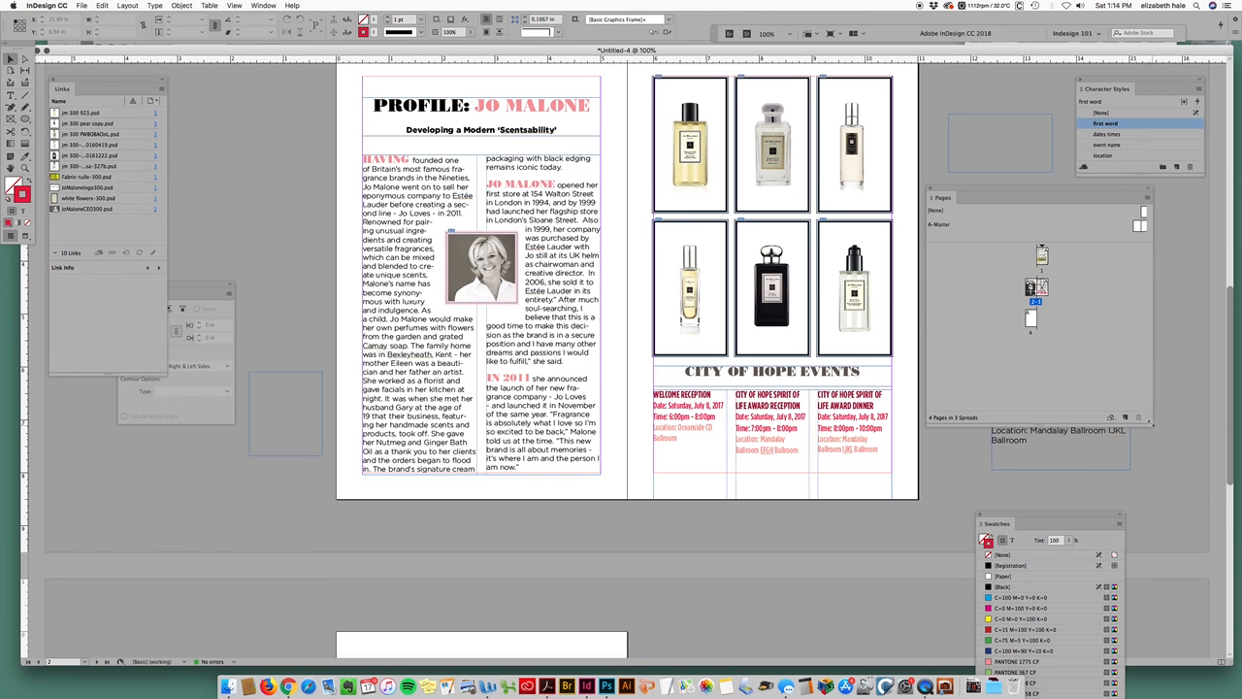
Make the Pages panel narrower and open the A-Master spread for editing, with the bottom margins in view.
{"action": "left_click_drag", "start_coordinate": [1151, 423], "coordinate": [1070, 446]}
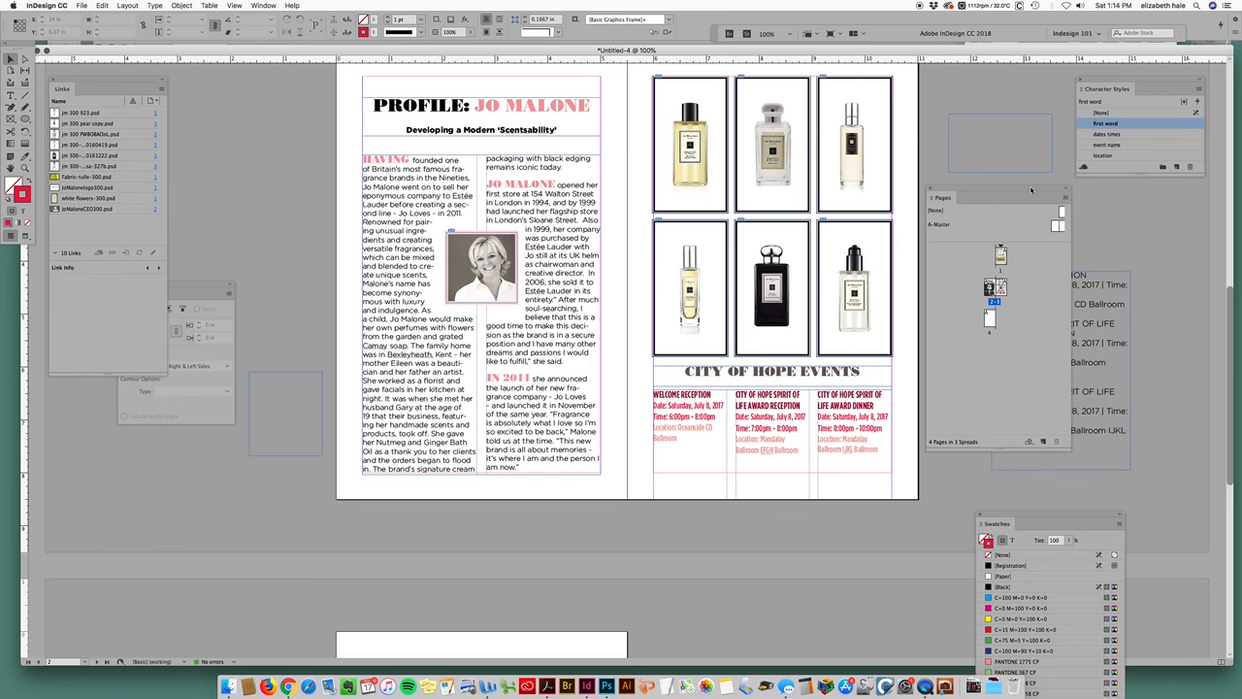
{"action": "left_click", "coordinate": [1058, 227]}
{"action": "double_click", "coordinate": [1058, 227]}
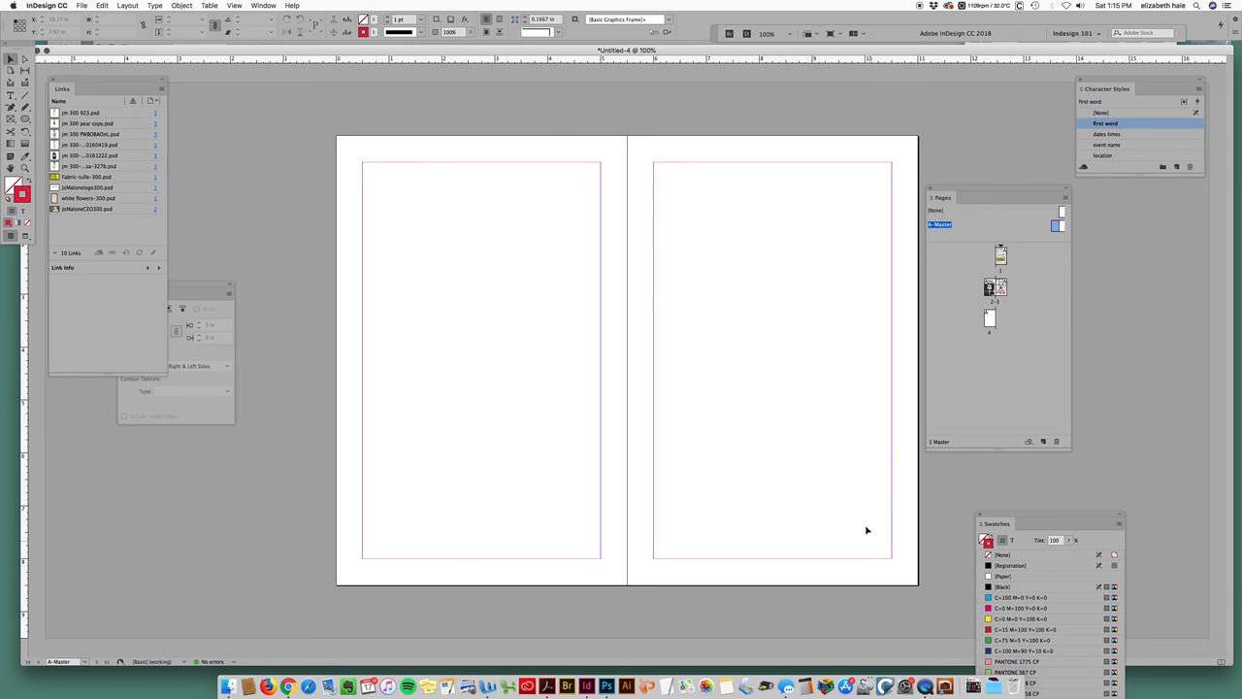
{"action": "key", "text": "super+equal"}
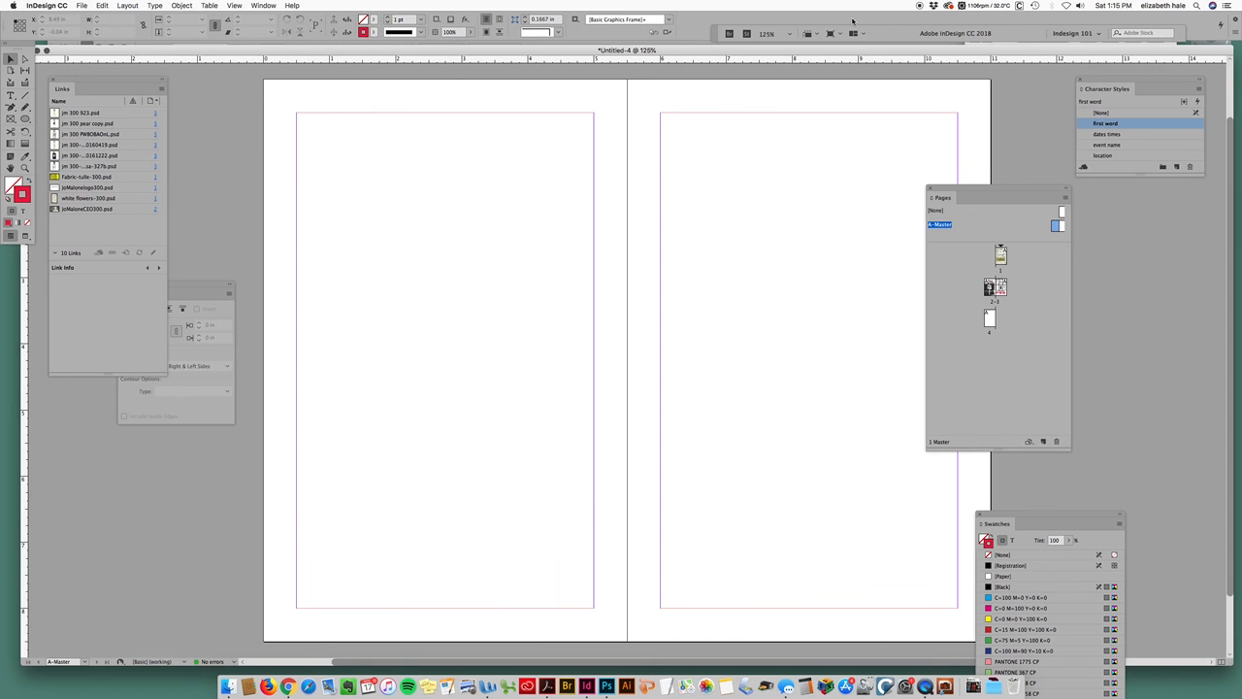
{"action": "left_click_drag", "start_coordinate": [788, 555], "coordinate": [655, 413]}
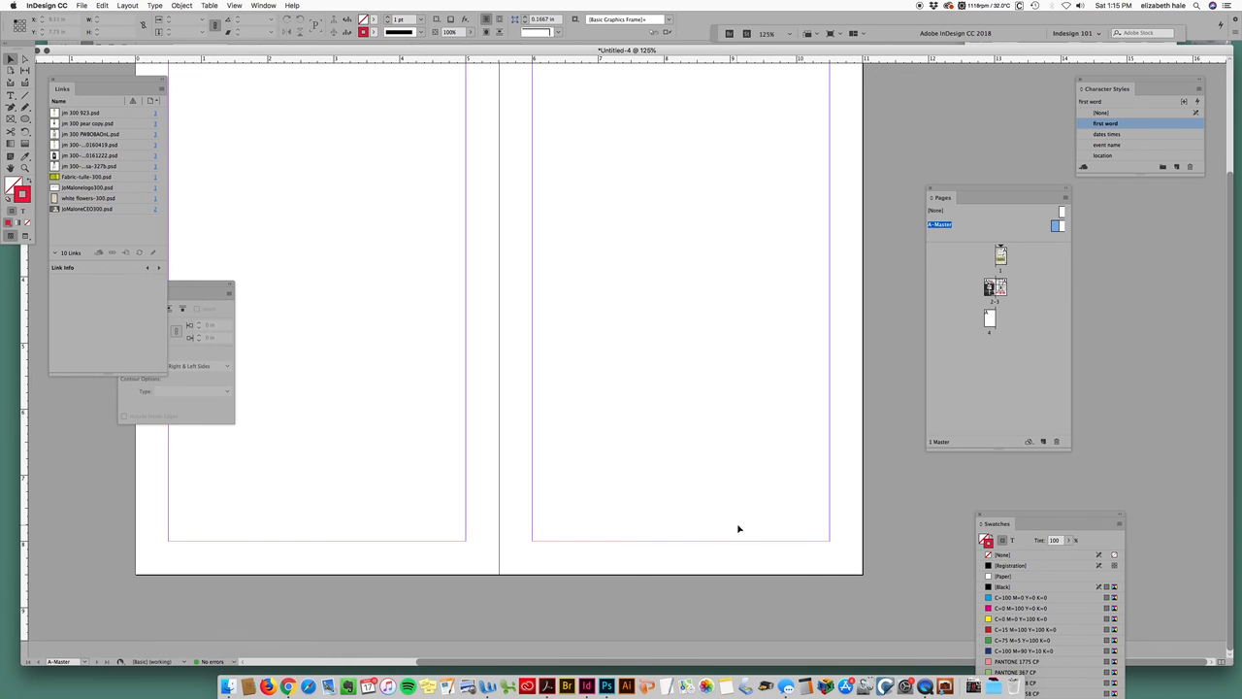
Place JoMalone_SM-Logo300.psd from the Sized Images 300-JM folder in the right master page's bottom margin, about 1.29 in wide.
{"action": "key", "text": "super+d"}
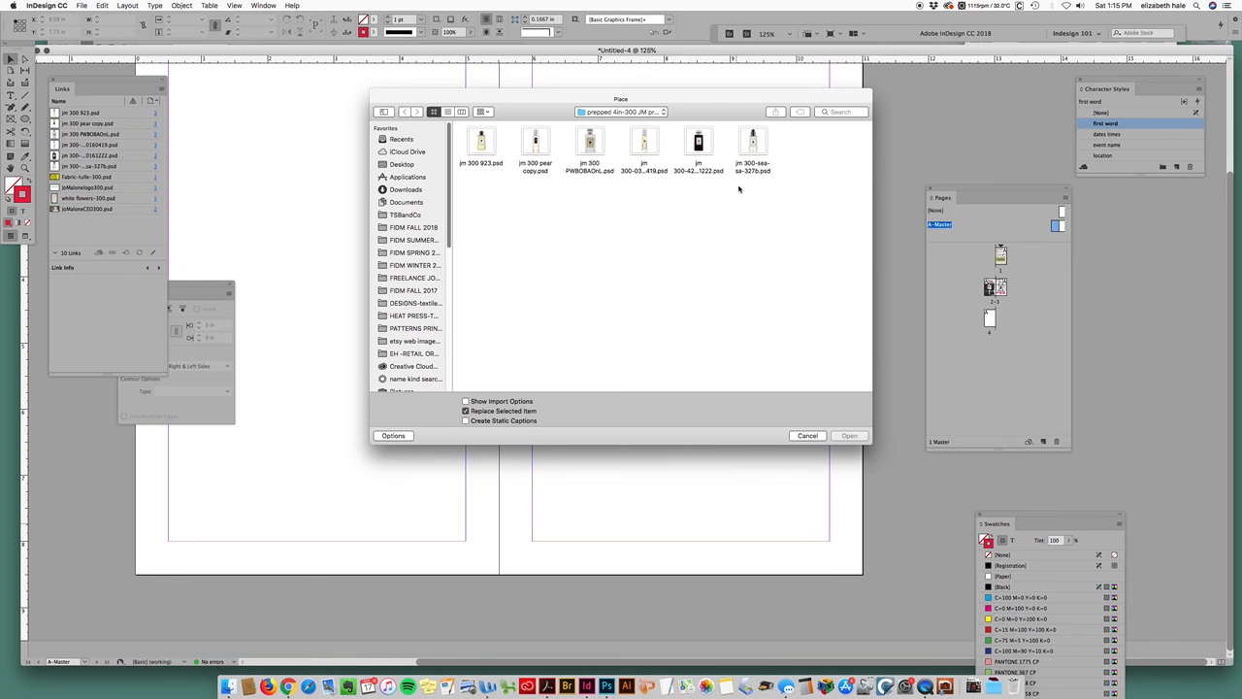
{"action": "left_click", "coordinate": [613, 113]}
{"action": "left_click", "coordinate": [608, 122]}
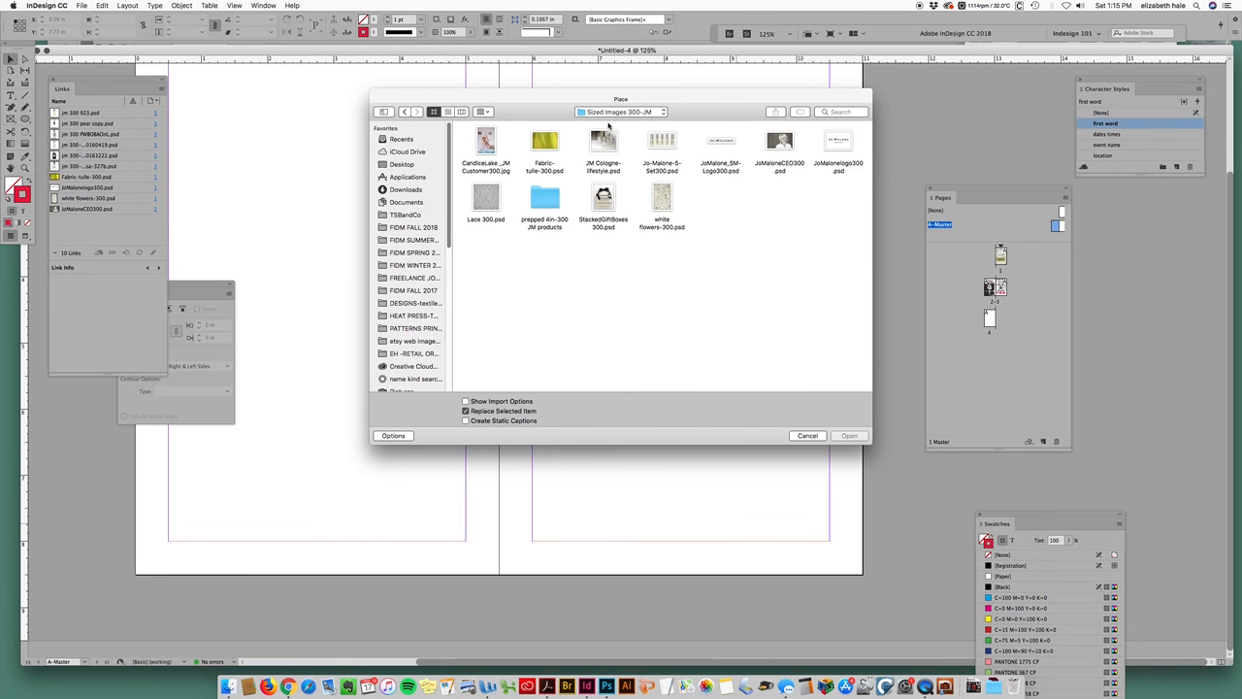
{"action": "left_click", "coordinate": [731, 142]}
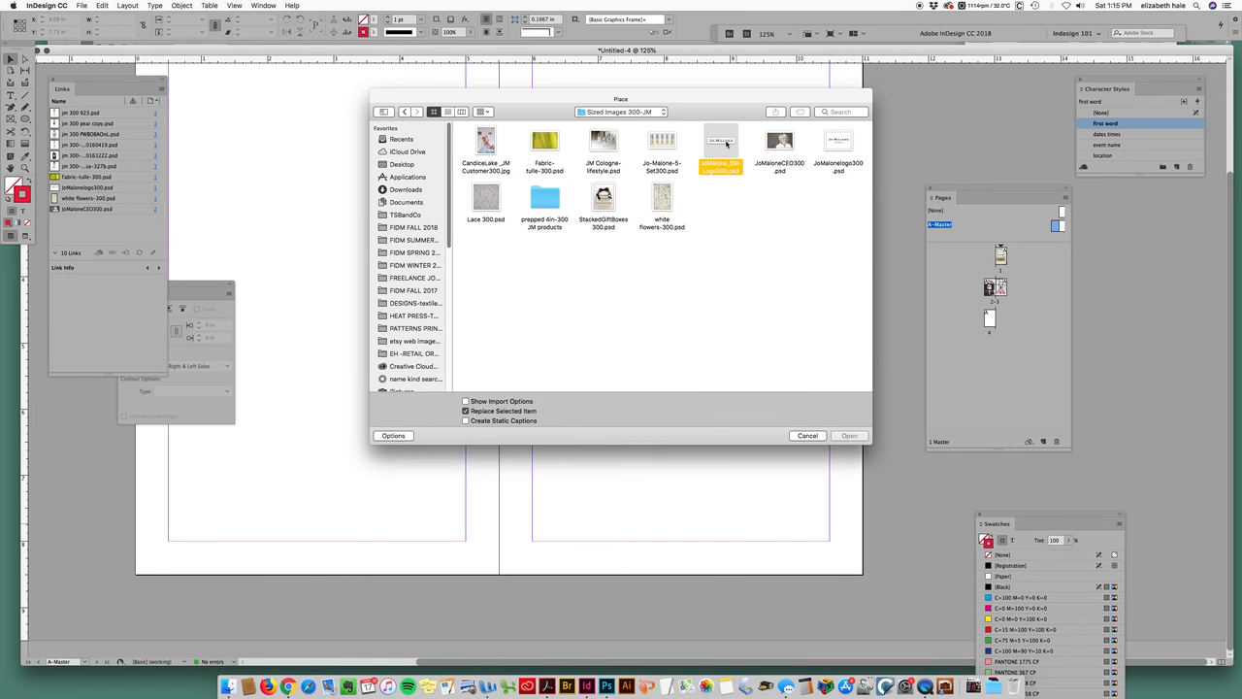
{"action": "left_click", "coordinate": [844, 437]}
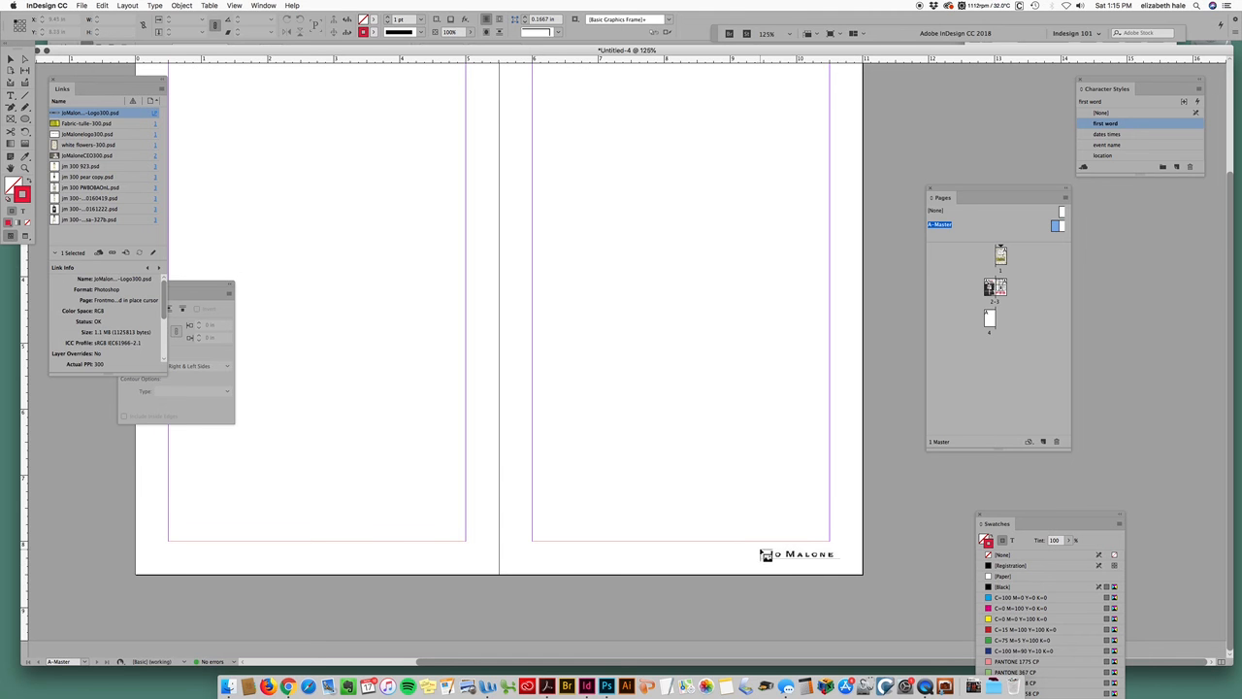
{"action": "left_click_drag", "start_coordinate": [760, 547], "coordinate": [843, 585]}
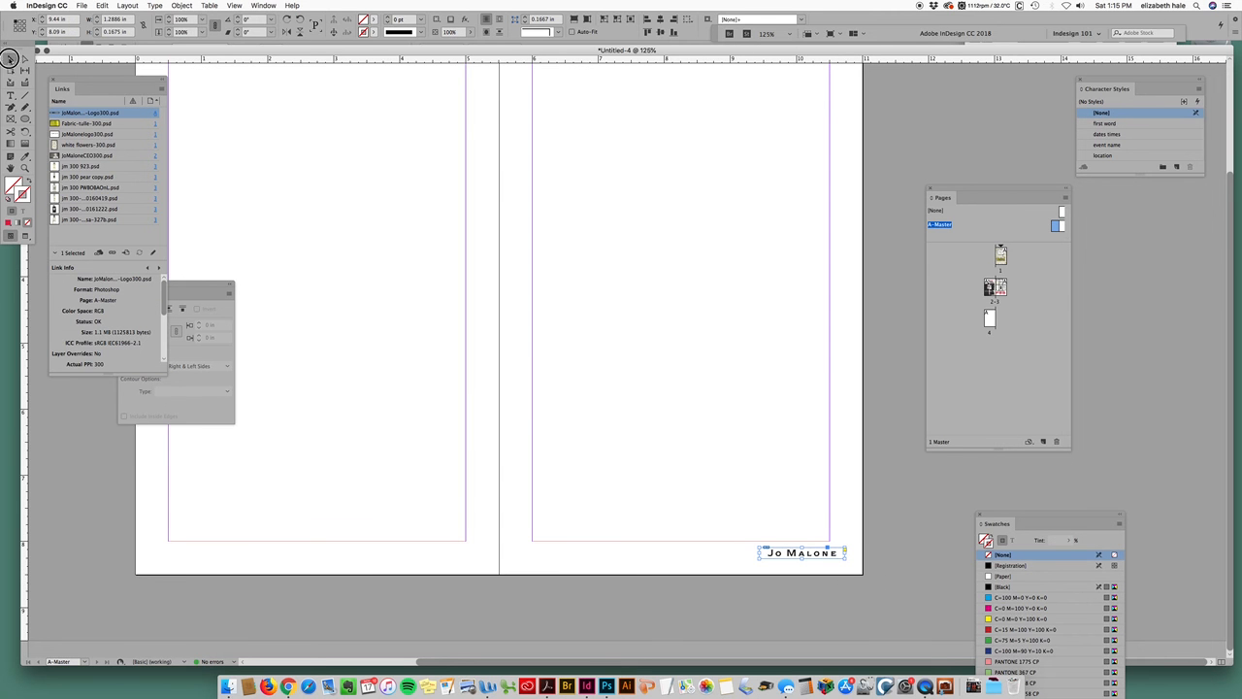
Centre the logo in the right master page's bottom margin and duplicate it to the matching place on the left page.
{"action": "left_click_drag", "start_coordinate": [827, 555], "coordinate": [710, 556]}
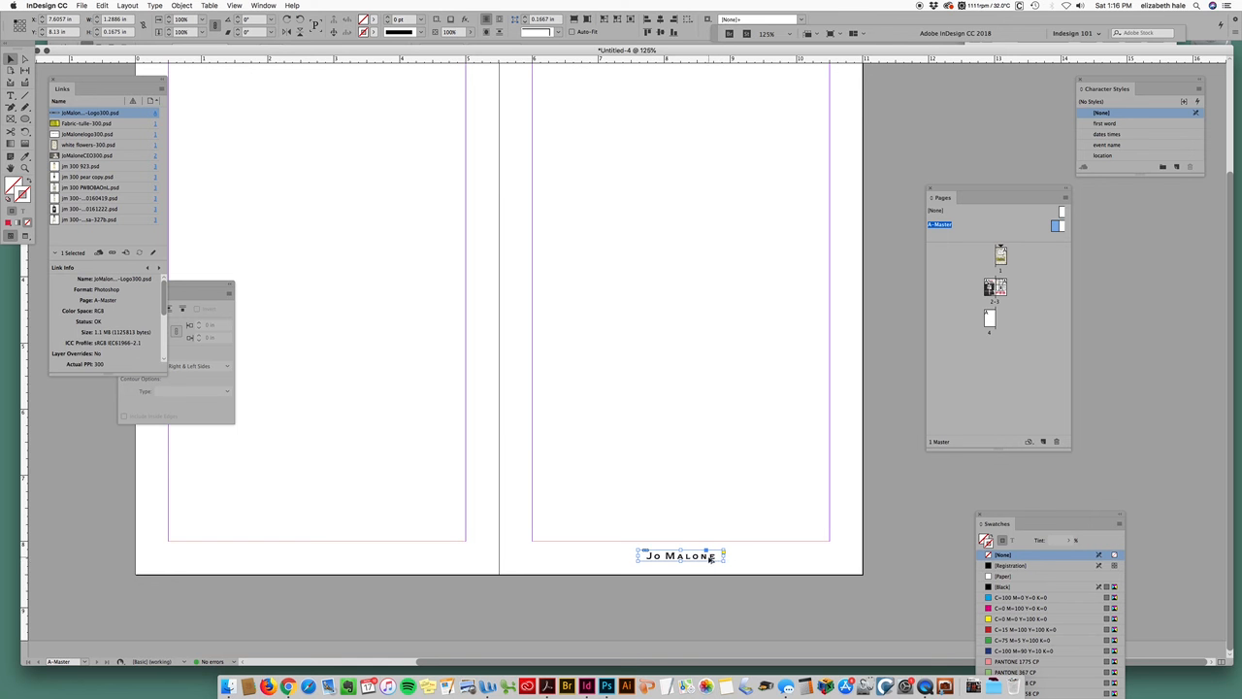
{"action": "left_click_drag", "start_coordinate": [708, 555], "coordinate": [337, 561]}
{"action": "left_click", "coordinate": [325, 556]}
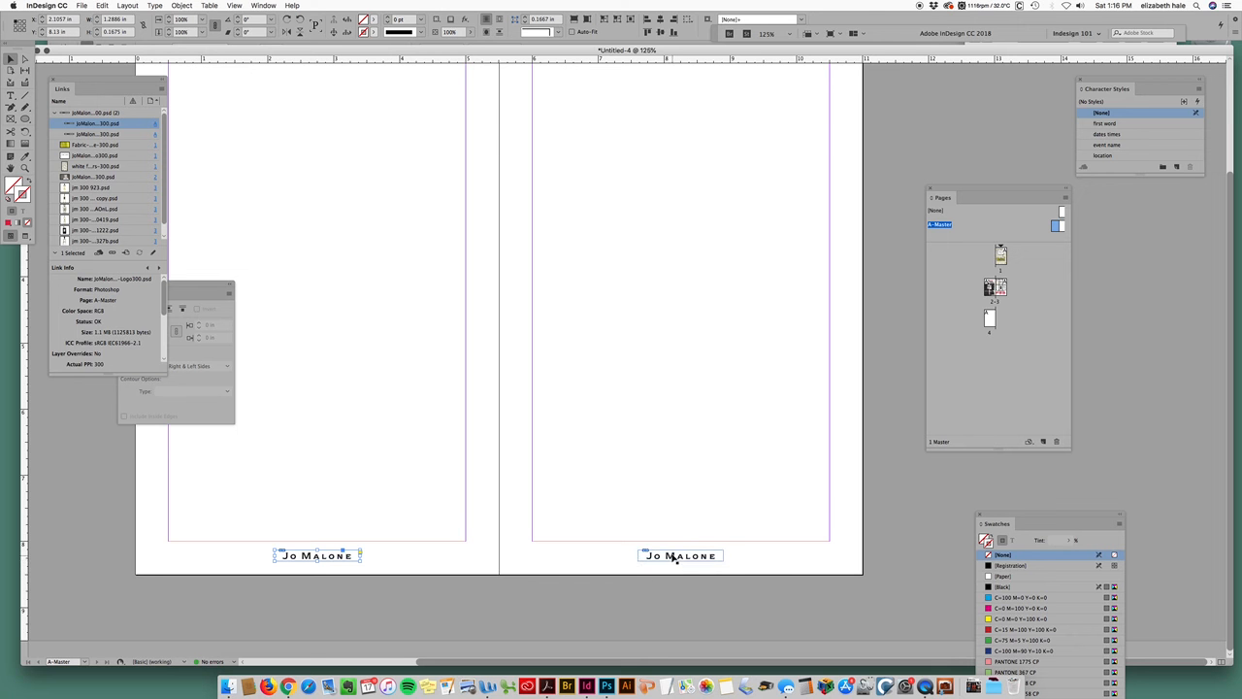
Move the application bar off the alignment controls and distribute the two master-page logos by their top edges.
{"action": "left_click", "coordinate": [677, 557], "text": "shift"}
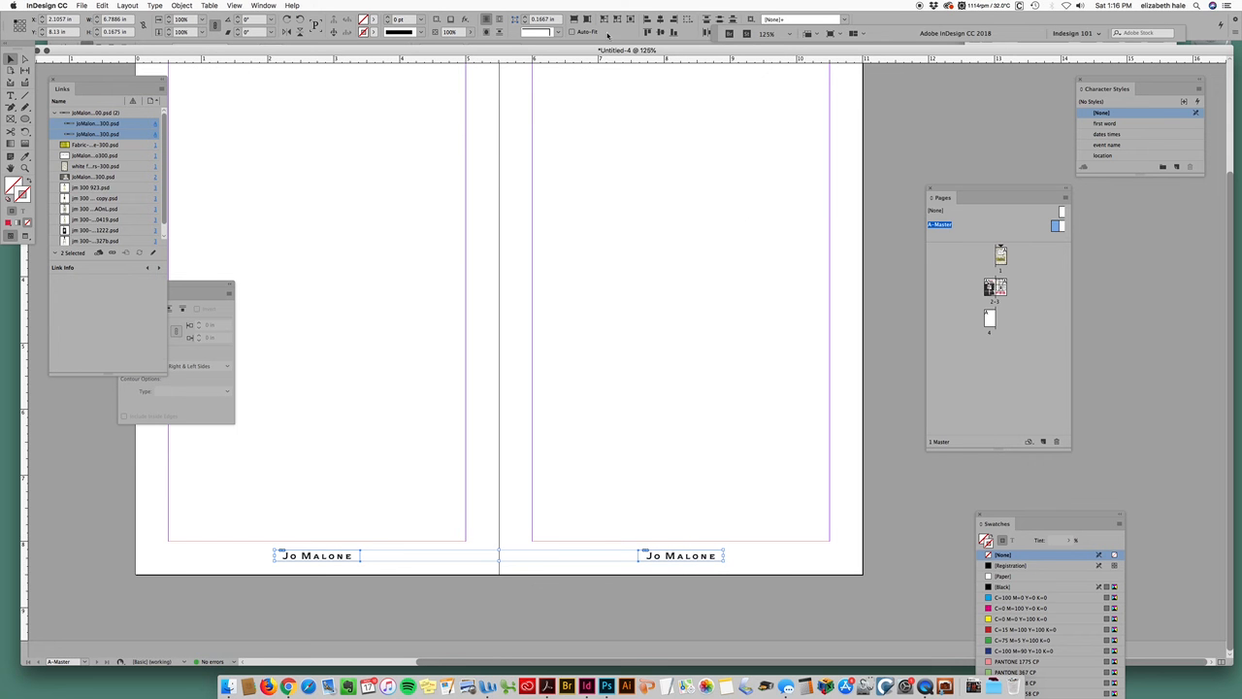
{"action": "left_click_drag", "start_coordinate": [714, 36], "coordinate": [826, 88]}
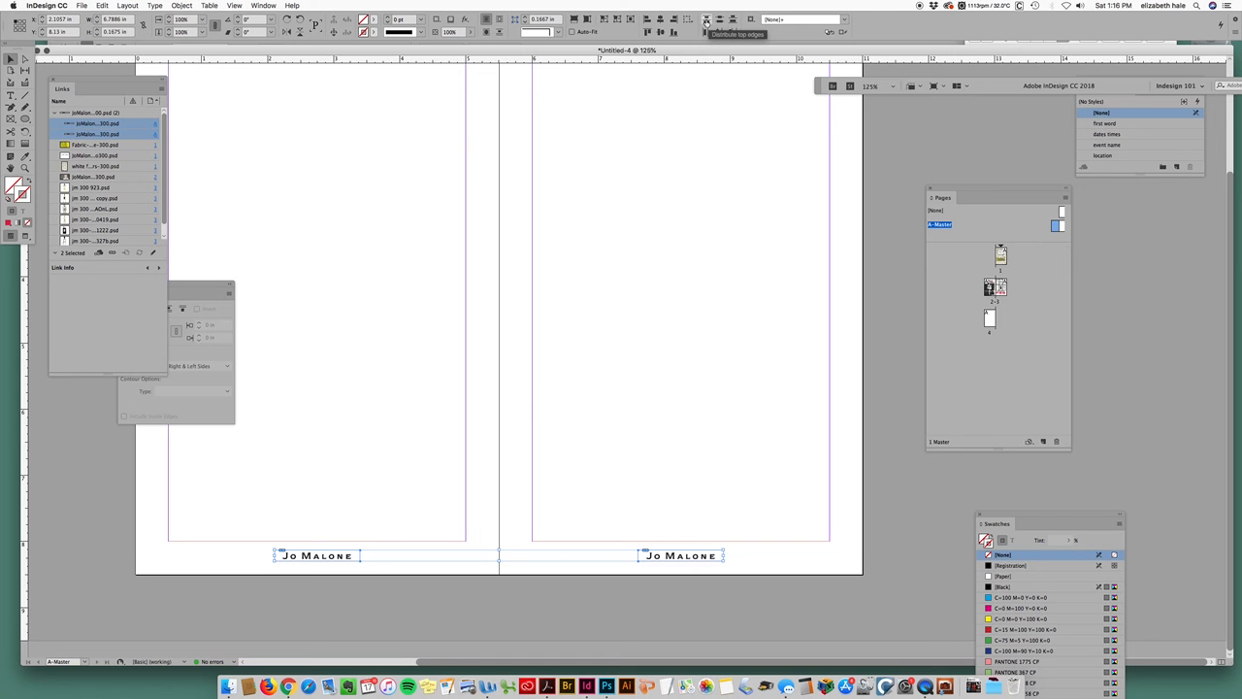
{"action": "left_click", "coordinate": [706, 23]}
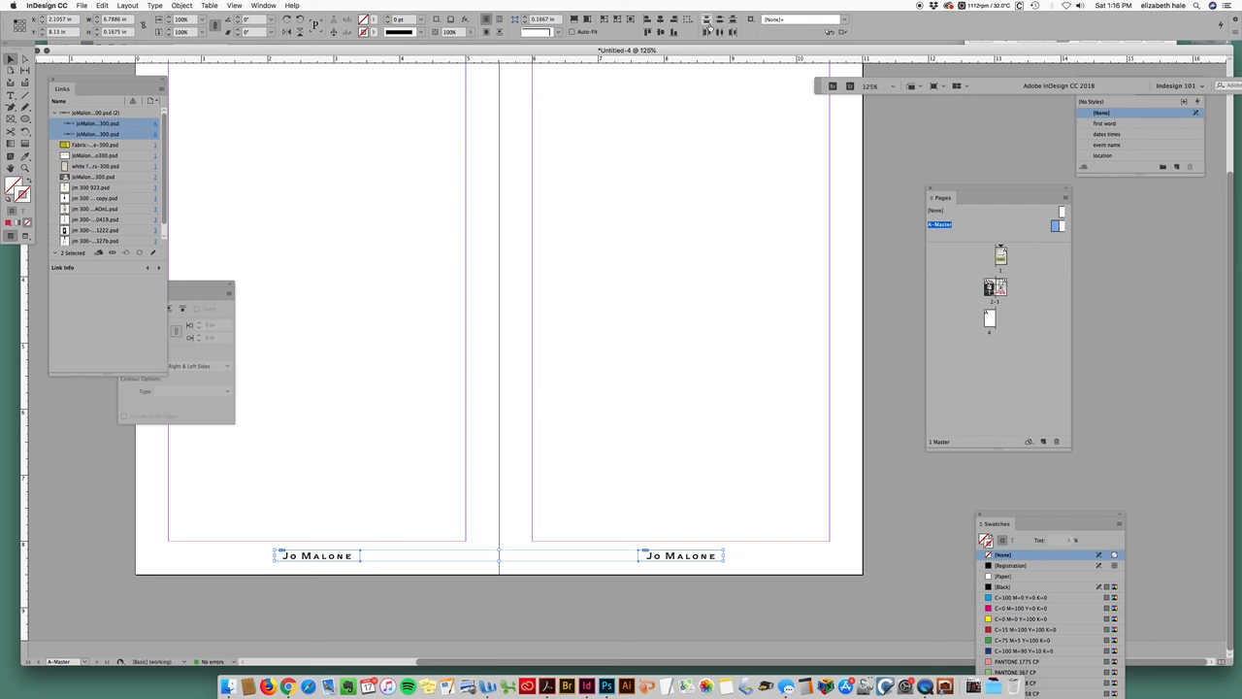
{"action": "left_click", "coordinate": [721, 491]}
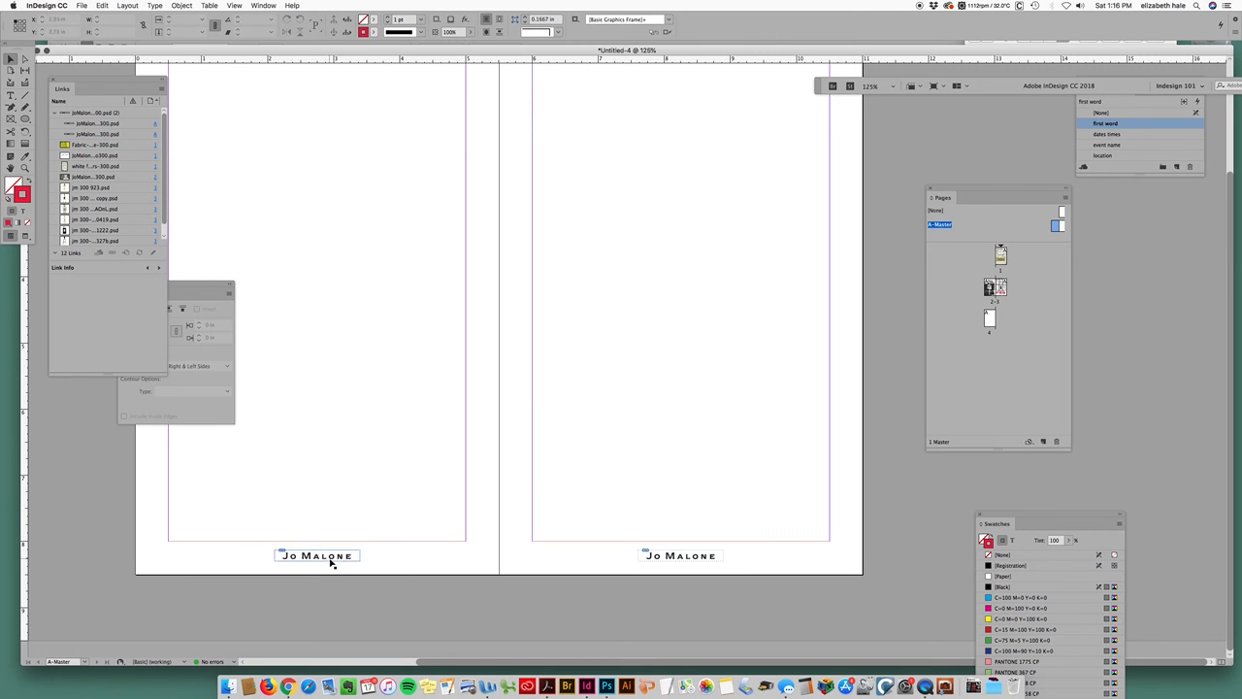
{"action": "left_click", "coordinate": [13, 96]}
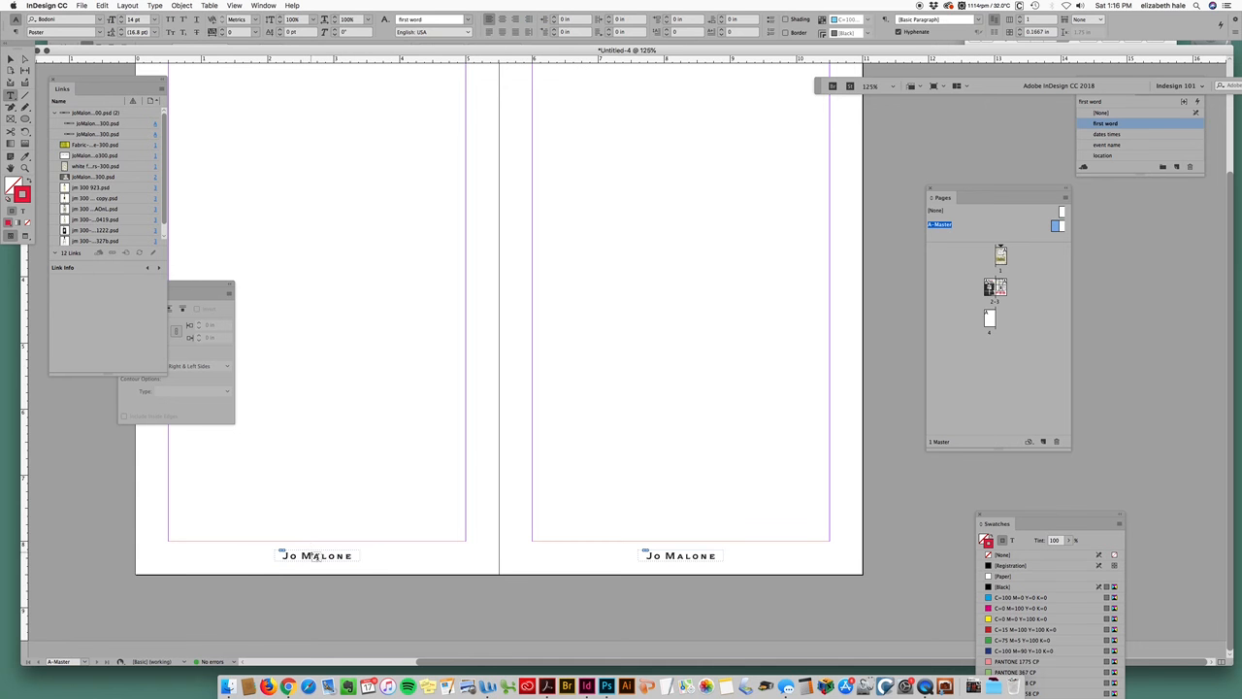
{"action": "left_click", "coordinate": [320, 558]}
{"action": "left_click", "coordinate": [320, 559]}
{"action": "left_click", "coordinate": [10, 59]}
Give the logo on the left master page a 2 pt stroke in PANTONE 1775 CP.
{"action": "left_click", "coordinate": [351, 561]}
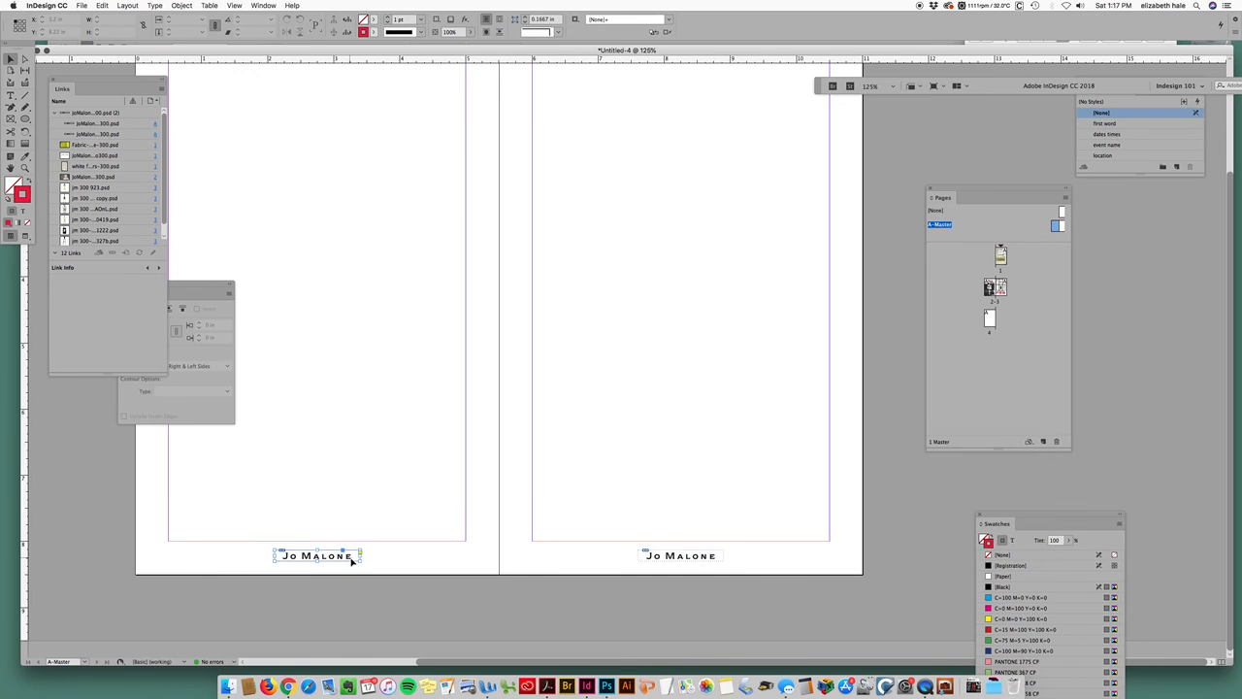
{"action": "left_click", "coordinate": [421, 23]}
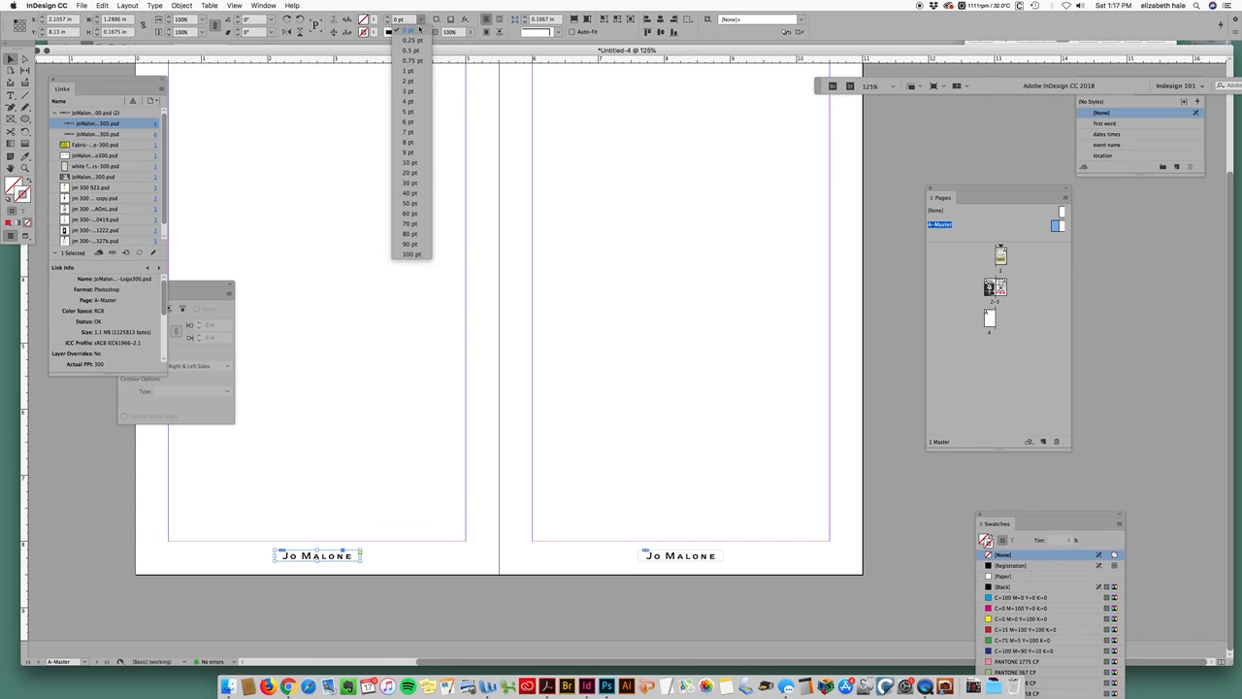
{"action": "left_click", "coordinate": [411, 82]}
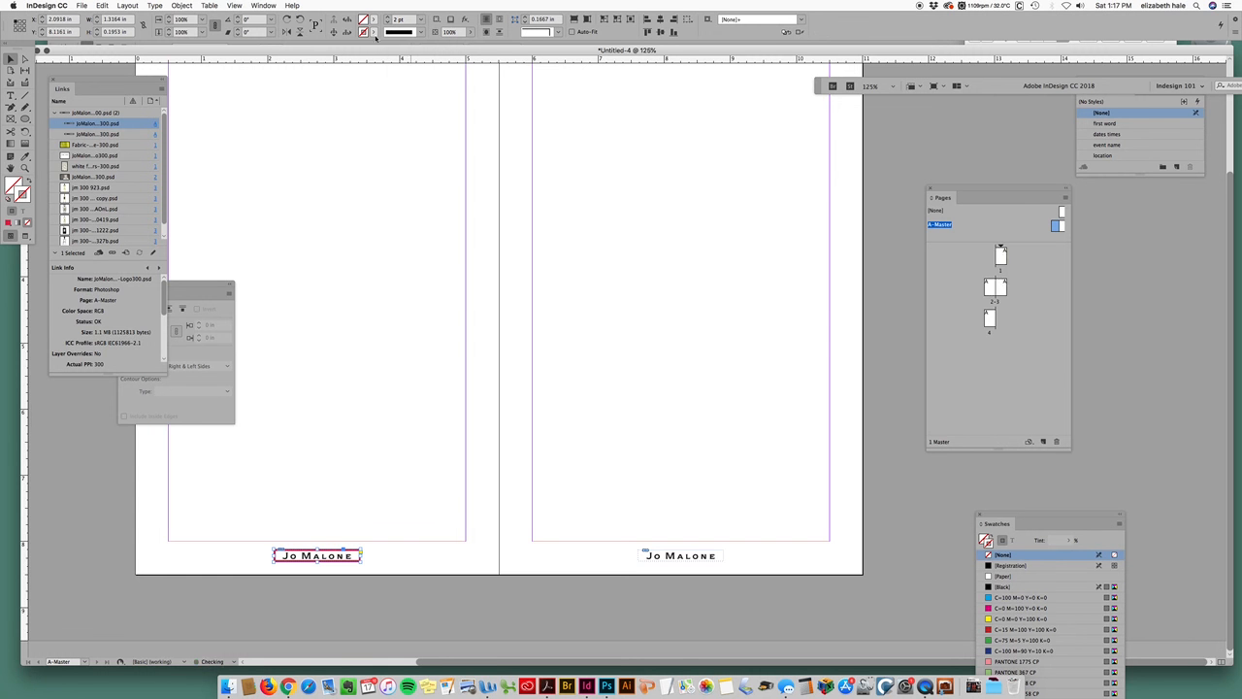
{"action": "left_click", "coordinate": [372, 32]}
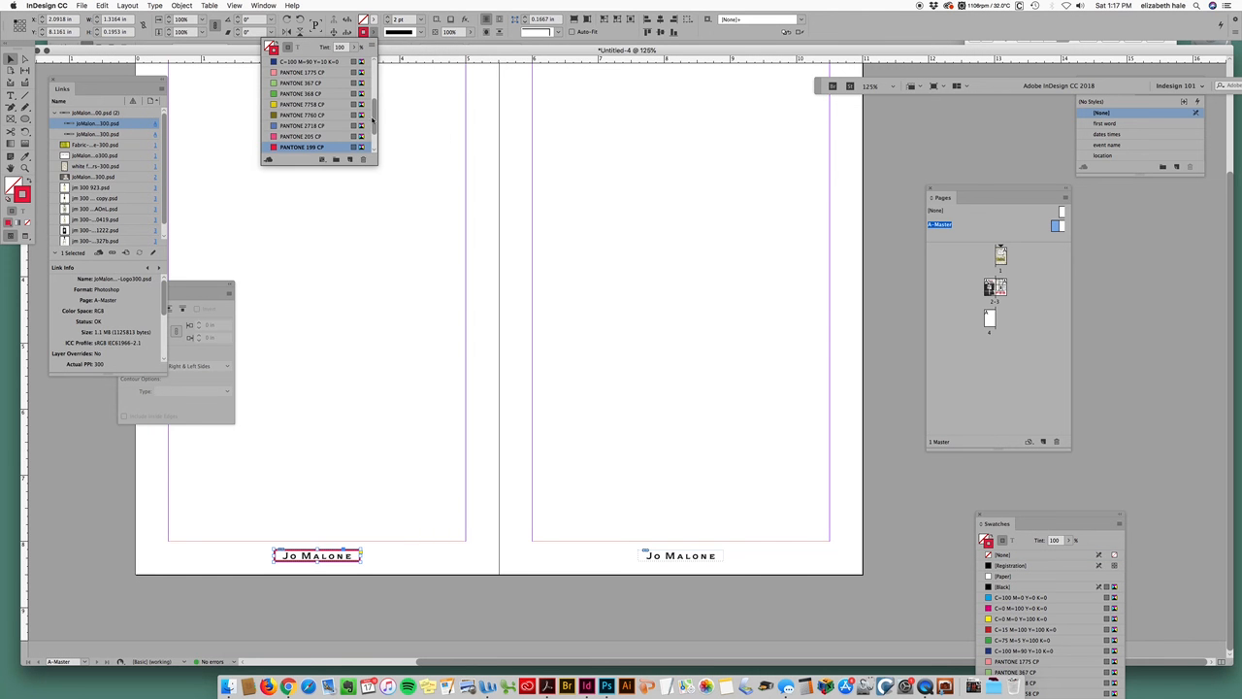
{"action": "left_click", "coordinate": [325, 74]}
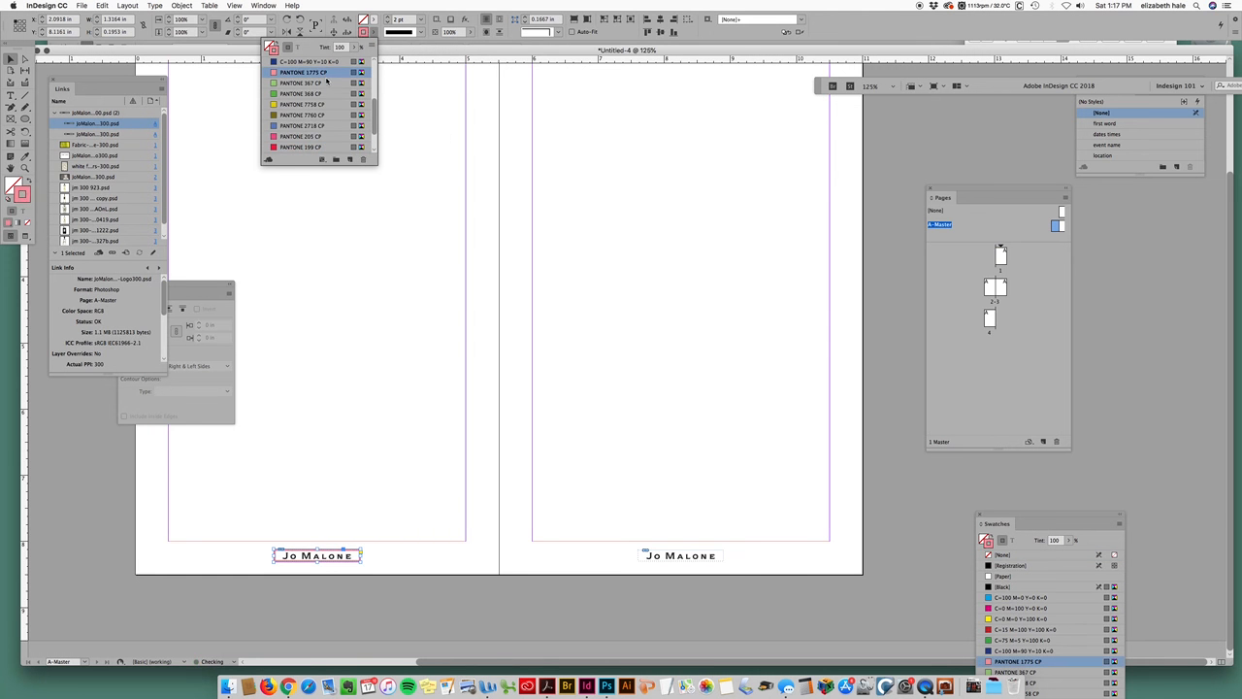
{"action": "left_click", "coordinate": [372, 329]}
{"action": "left_click", "coordinate": [375, 330]}
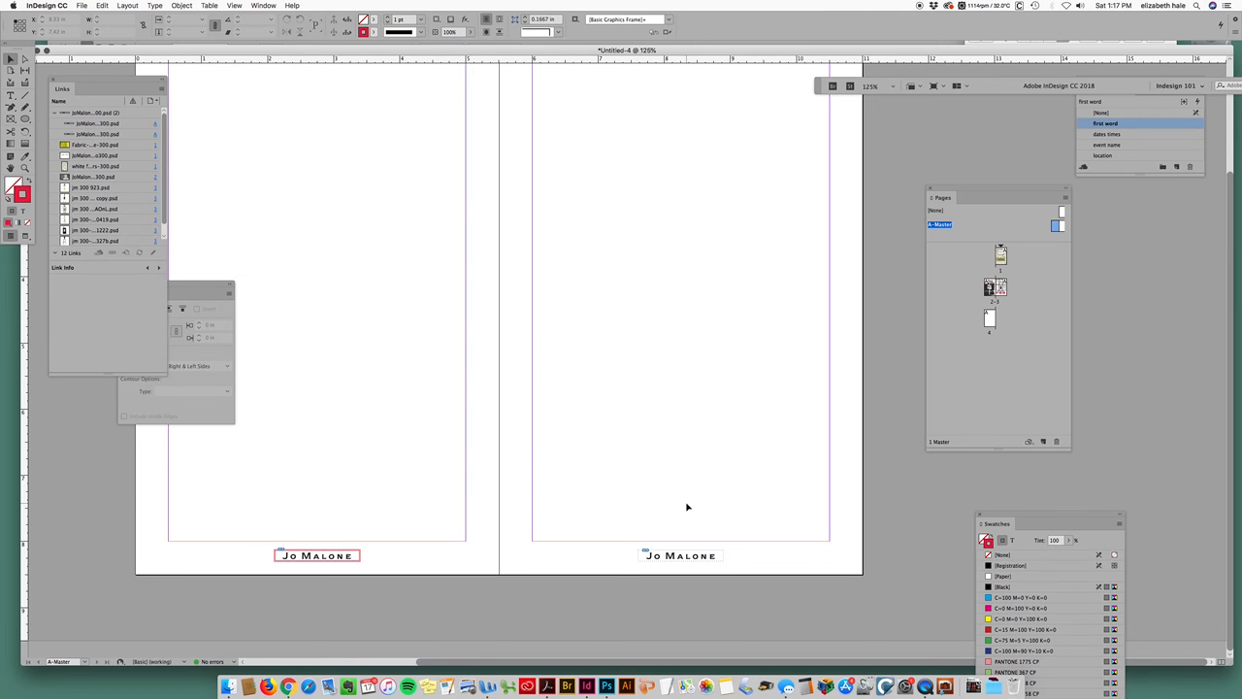
Examine the logo on the right master page up close.
{"action": "key", "text": "super+equal"}
{"action": "key", "text": "super+equal"}
{"action": "key", "text": "super+equal"}
{"action": "left_click_drag", "start_coordinate": [677, 580], "coordinate": [621, 167]}
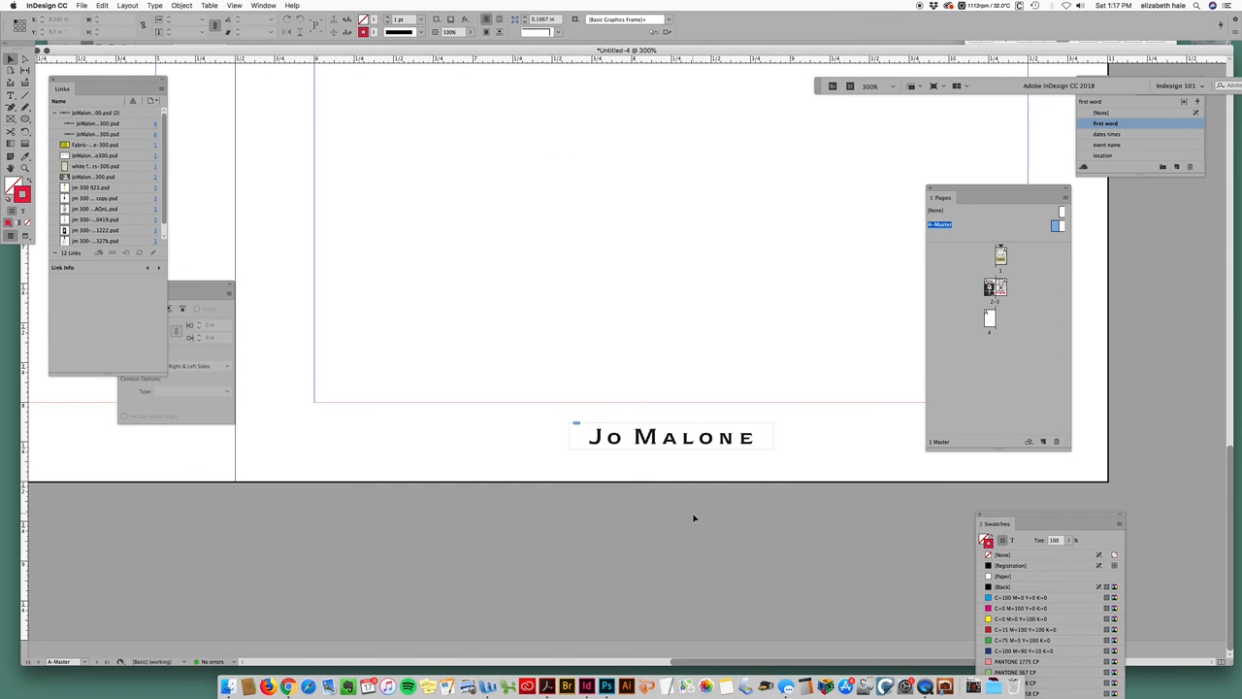
{"action": "key", "text": "super+minus"}
{"action": "key", "text": "super+minus"}
{"action": "key", "text": "super+minus"}
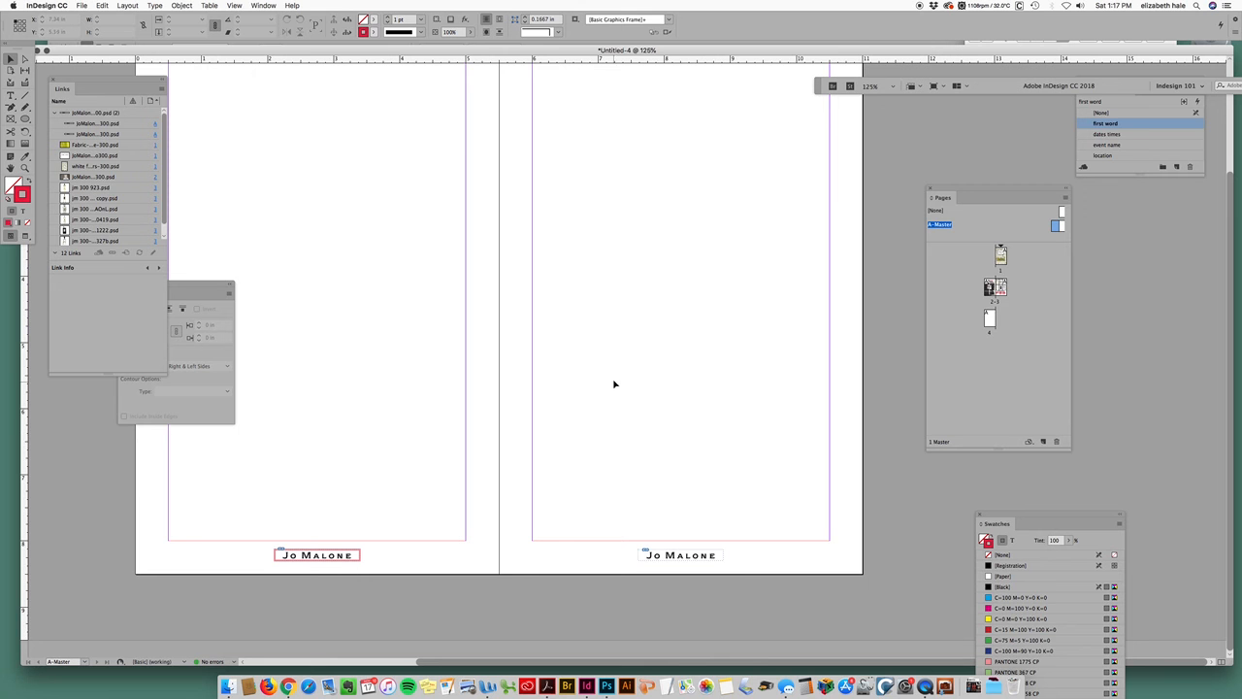
Open the page 2–3 spread and move the Pages and Swatches panels clear of the logos in its bottom margins.
{"action": "left_click_drag", "start_coordinate": [1005, 194], "coordinate": [837, 155]}
{"action": "double_click", "coordinate": [891, 187]}
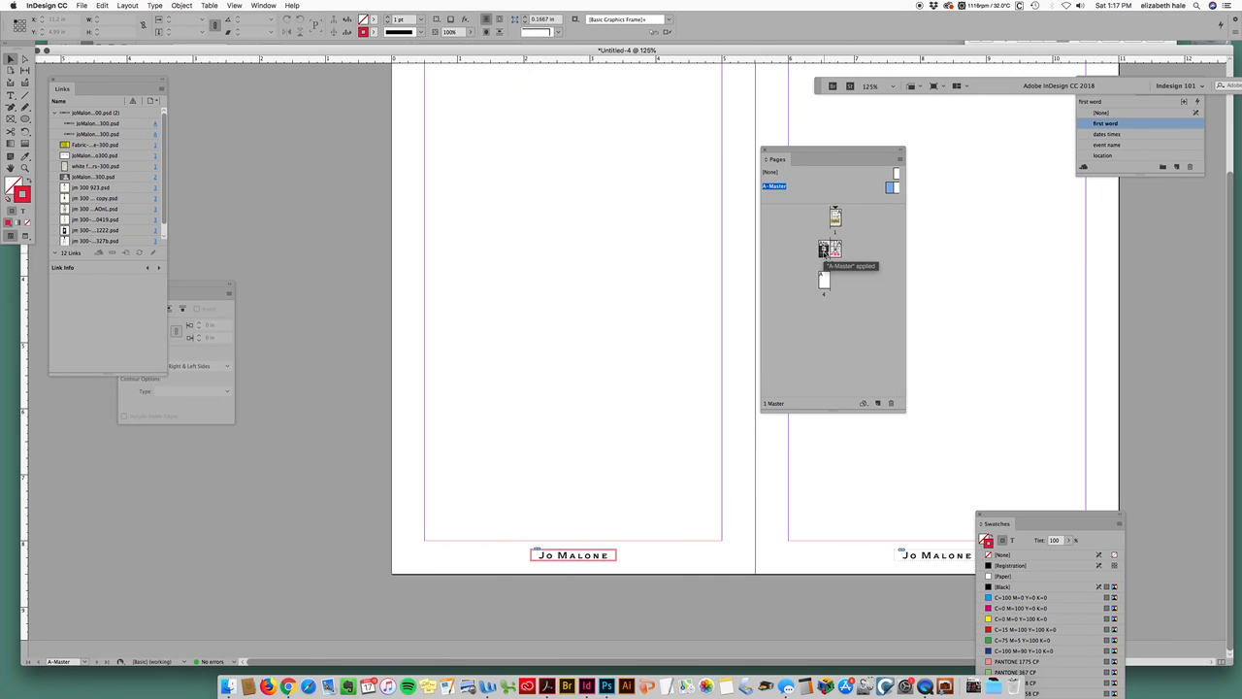
{"action": "double_click", "coordinate": [824, 250]}
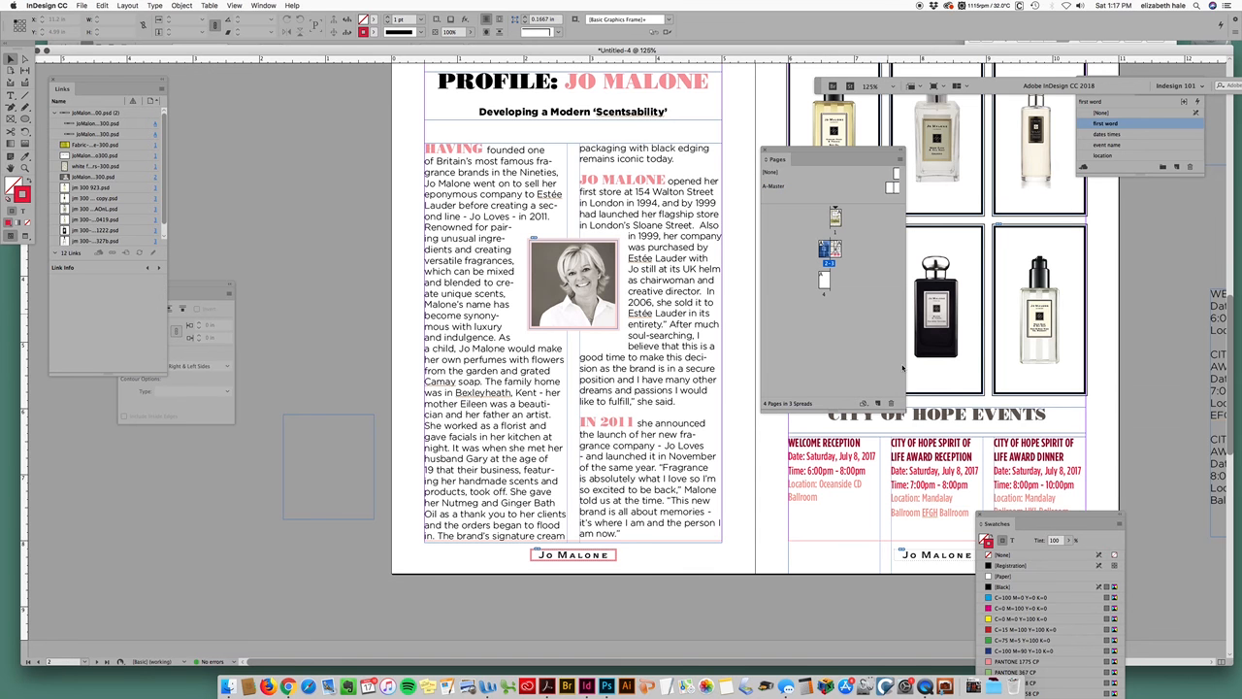
{"action": "left_click_drag", "start_coordinate": [1014, 524], "coordinate": [956, 643]}
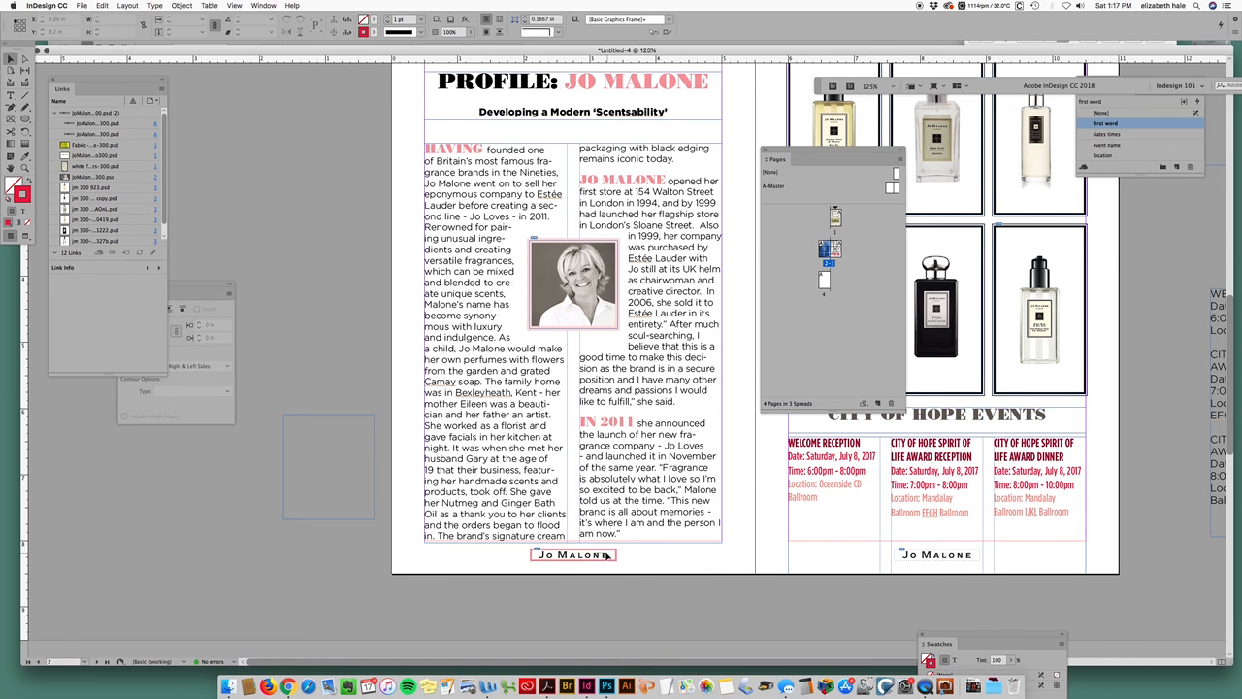
Try to select and move the master-page logos directly on pages 2 and 3.
{"action": "left_click", "coordinate": [938, 565]}
{"action": "left_click_drag", "start_coordinate": [940, 564], "coordinate": [936, 564]}
{"action": "key", "text": "super+z"}
{"action": "left_click", "coordinate": [941, 599]}
{"action": "left_click", "coordinate": [937, 561]}
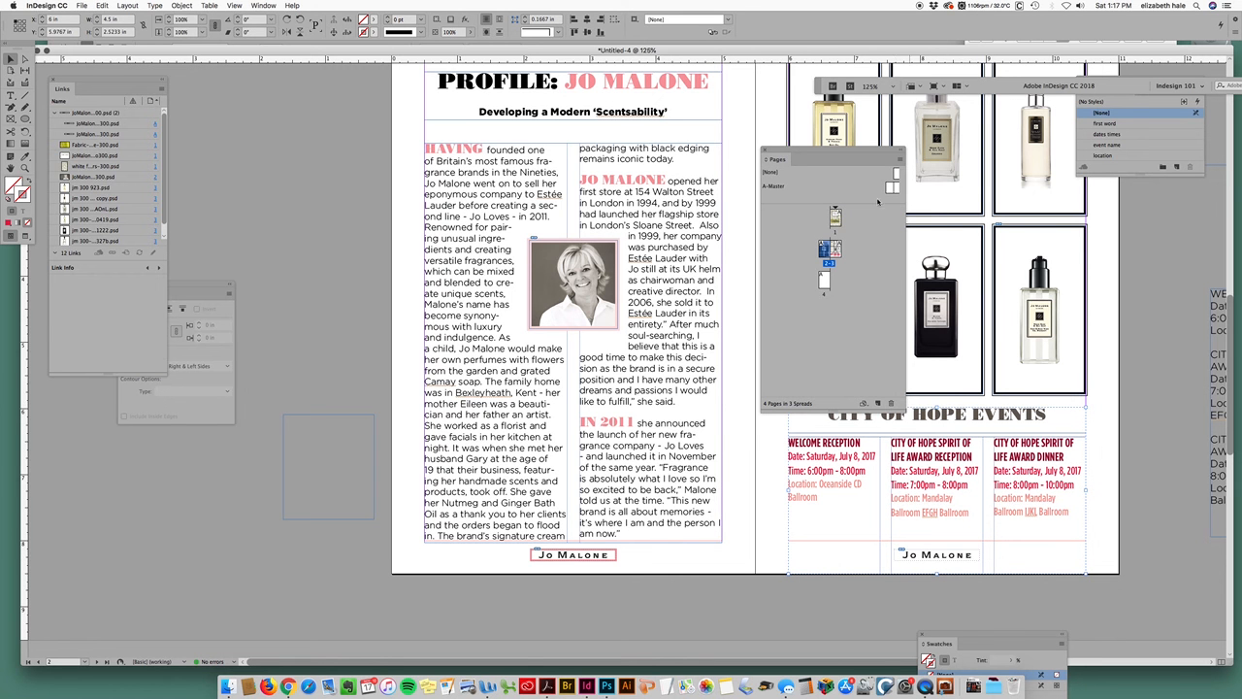
{"action": "left_click", "coordinate": [576, 556]}
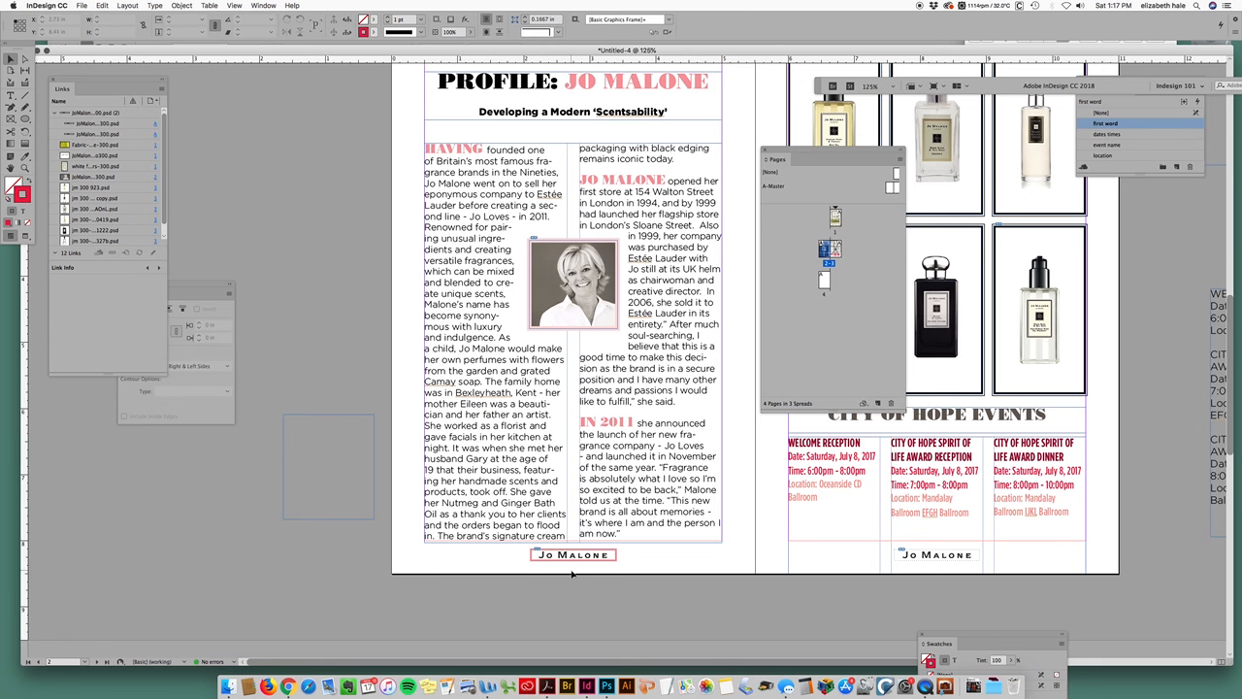
Check how the master-page logo appears on page 4 and on the page 1 cover.
{"action": "double_click", "coordinate": [824, 281]}
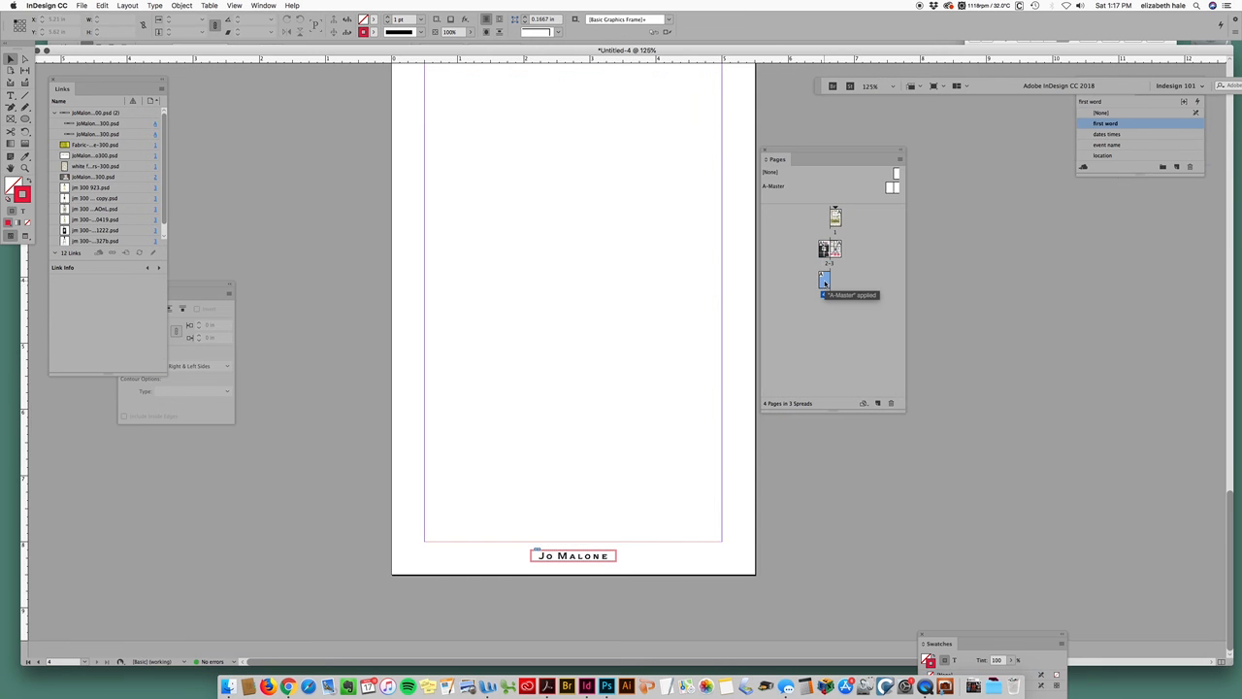
{"action": "key", "text": "super+0"}
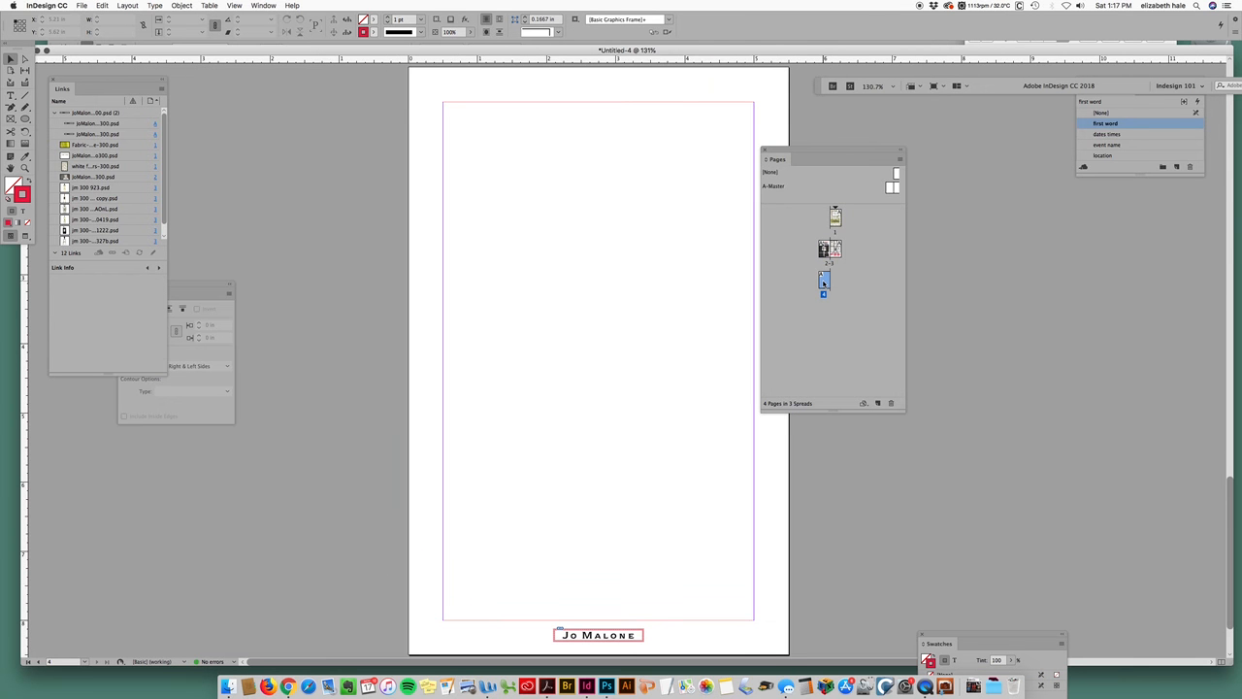
{"action": "left_click", "coordinate": [835, 220]}
{"action": "double_click", "coordinate": [834, 220]}
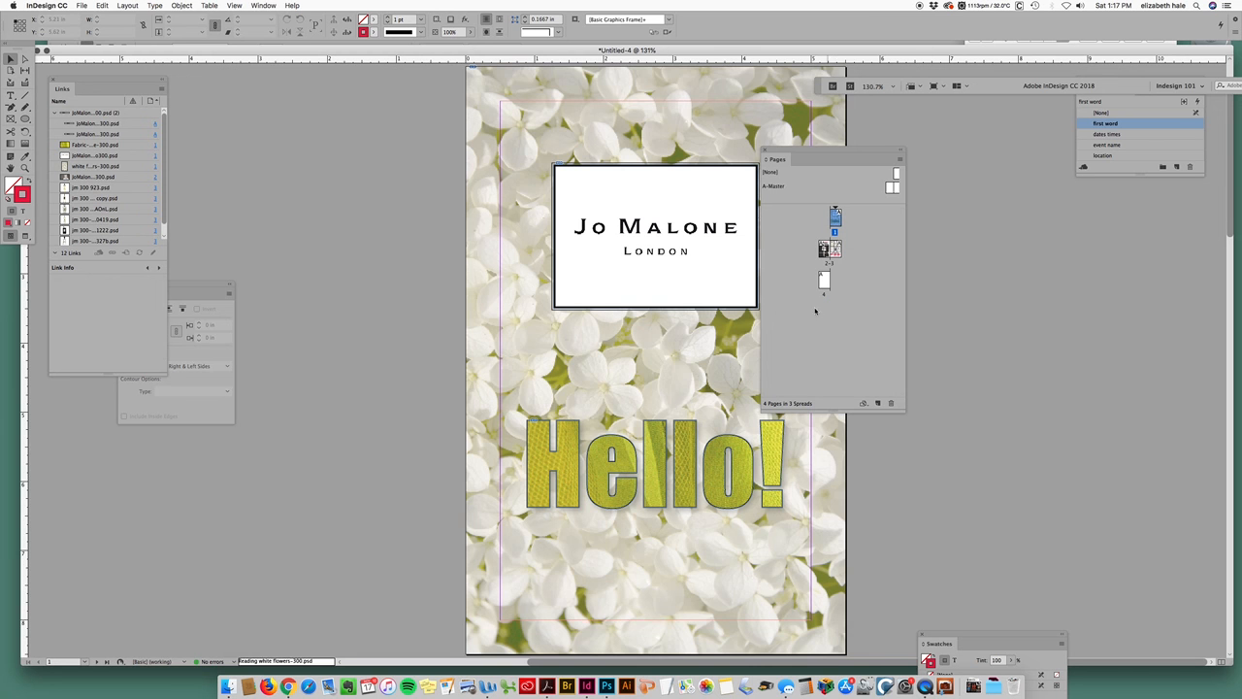
Shorten the white flowers image on the cover to about 7.84 in high, then extend it back to 8.5 in.
{"action": "left_click", "coordinate": [712, 632]}
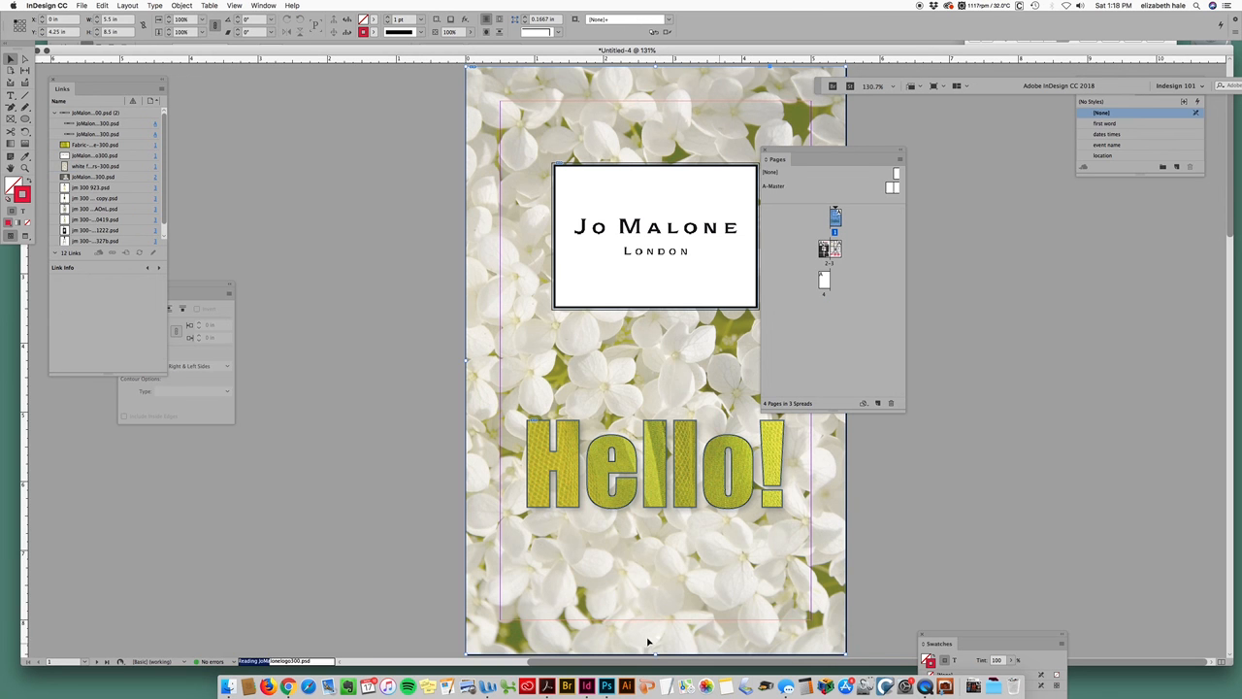
{"action": "left_click_drag", "start_coordinate": [655, 652], "coordinate": [661, 609]}
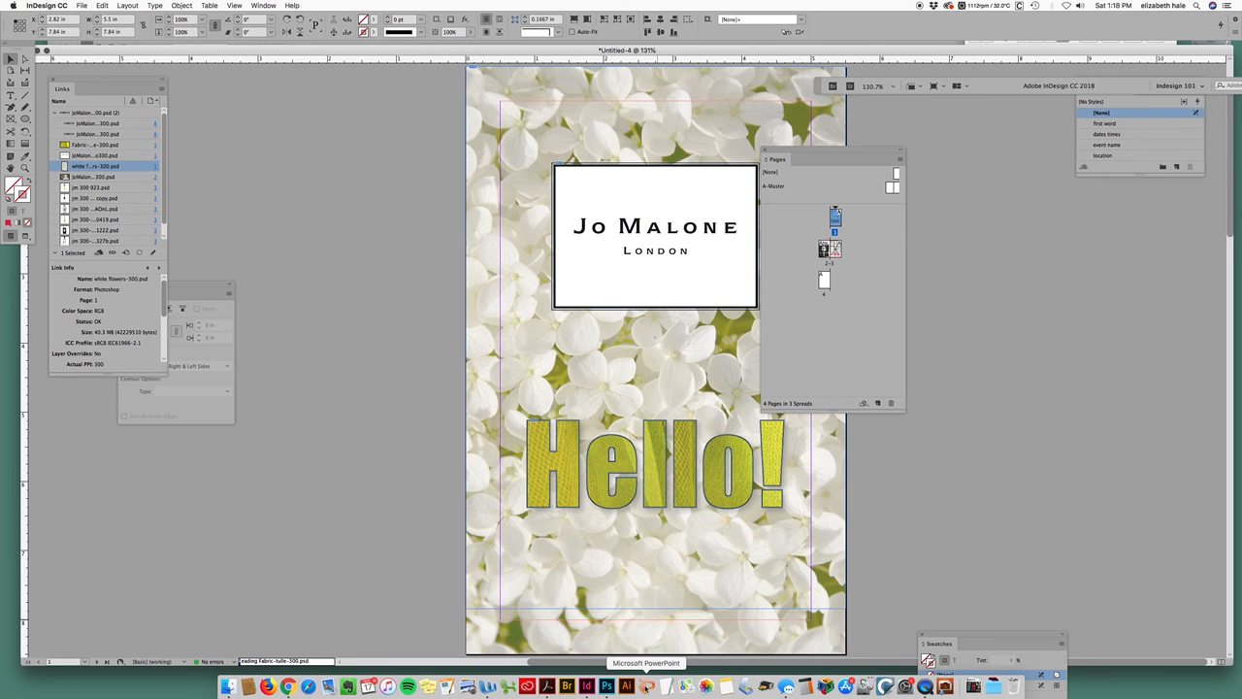
{"action": "left_click_drag", "start_coordinate": [655, 611], "coordinate": [661, 655]}
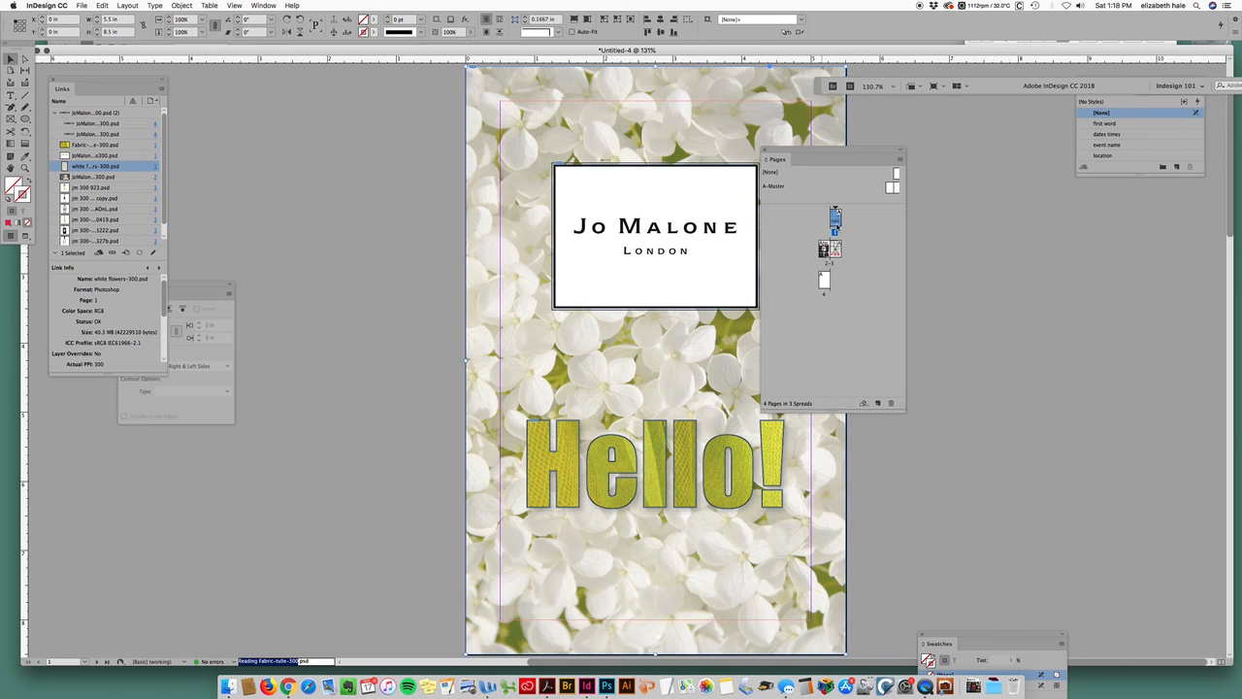
Compare the footer logo's appearance on the page 2–3 spread and on page 4.
{"action": "double_click", "coordinate": [828, 250]}
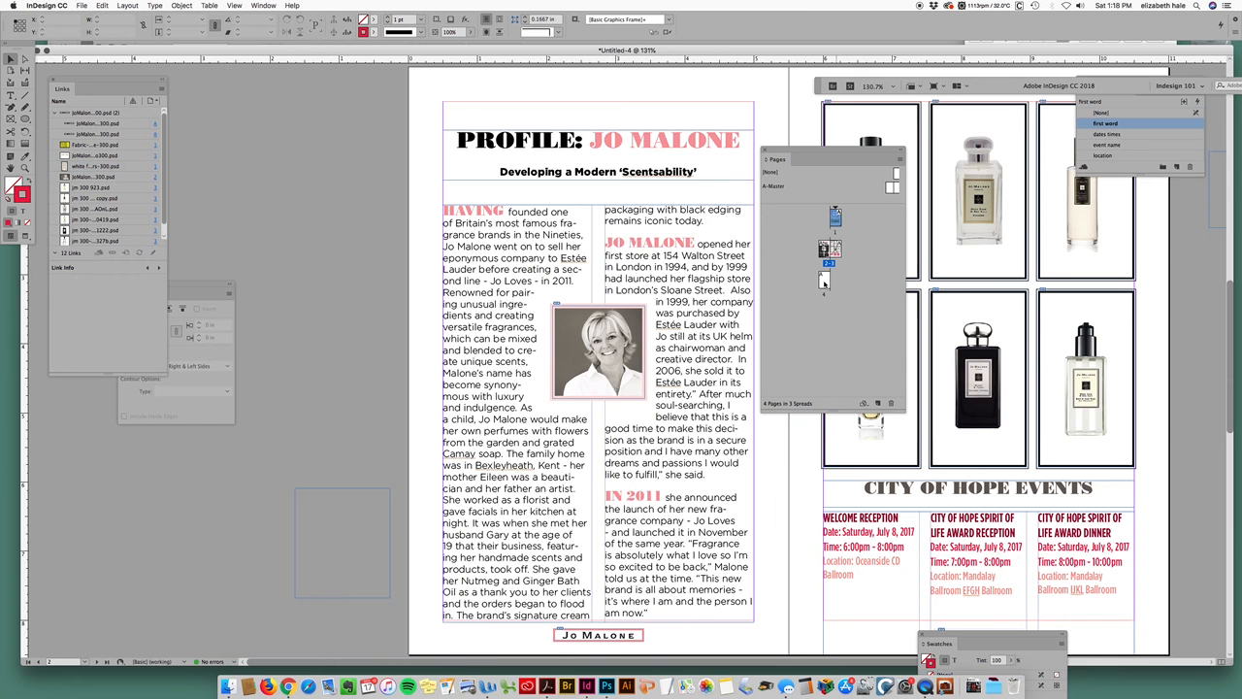
{"action": "double_click", "coordinate": [823, 290]}
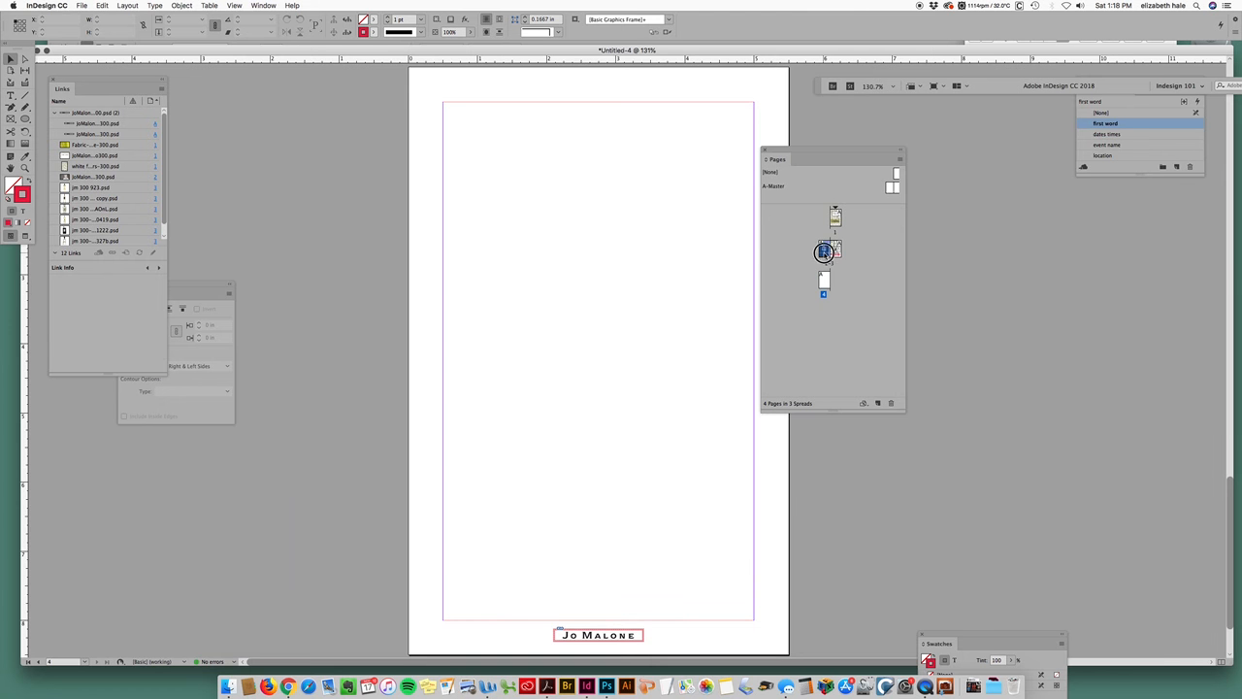
{"action": "double_click", "coordinate": [825, 250]}
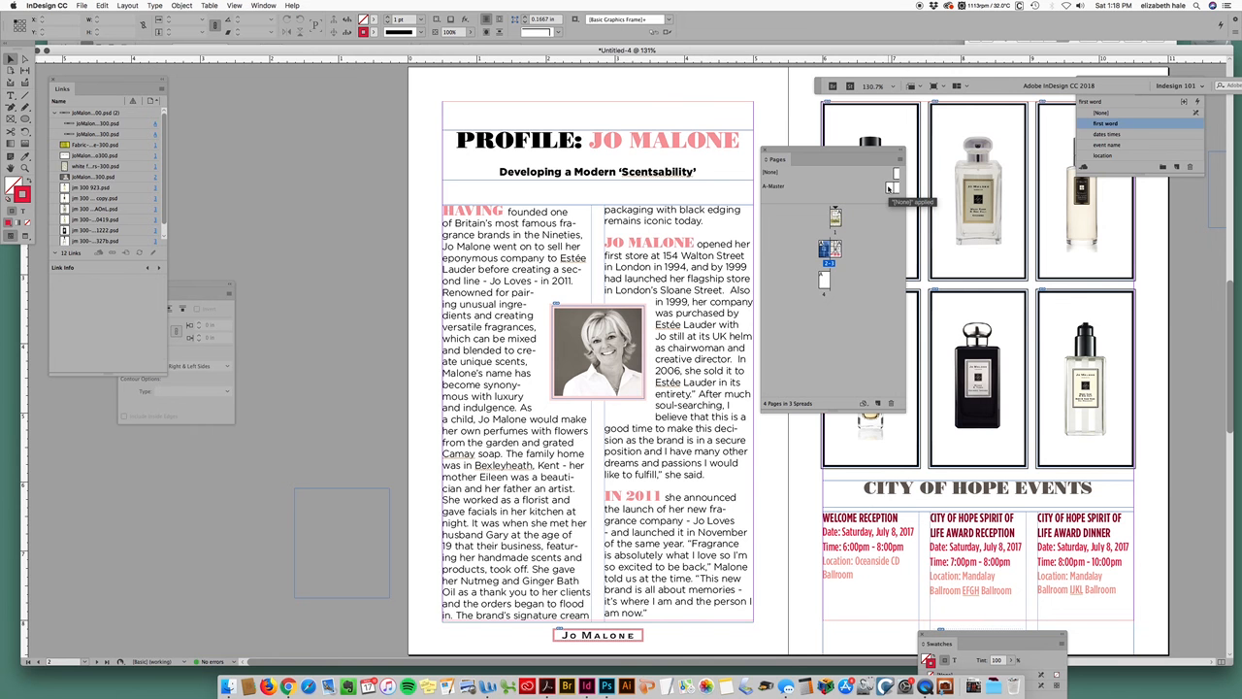
Set the stroke weight of the Jo Malone logo frame on the left-hand A-Master page to 0 pt.
{"action": "double_click", "coordinate": [890, 191]}
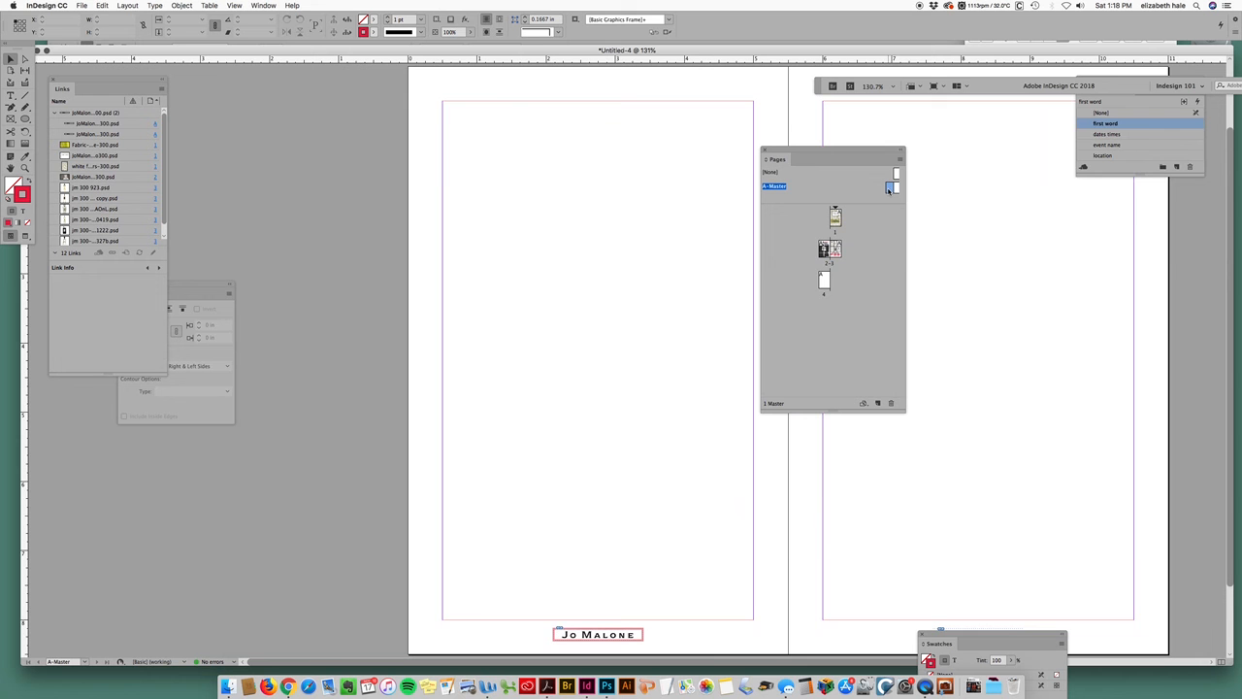
{"action": "left_click", "coordinate": [645, 634]}
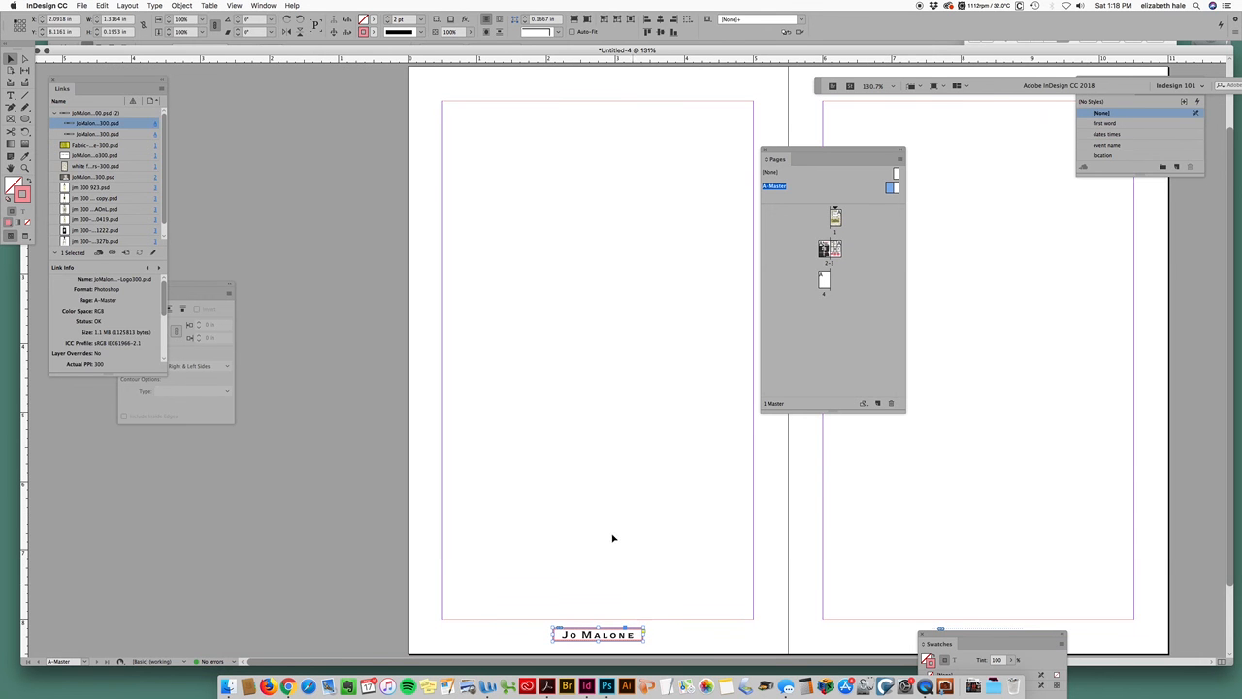
{"action": "left_click", "coordinate": [419, 20]}
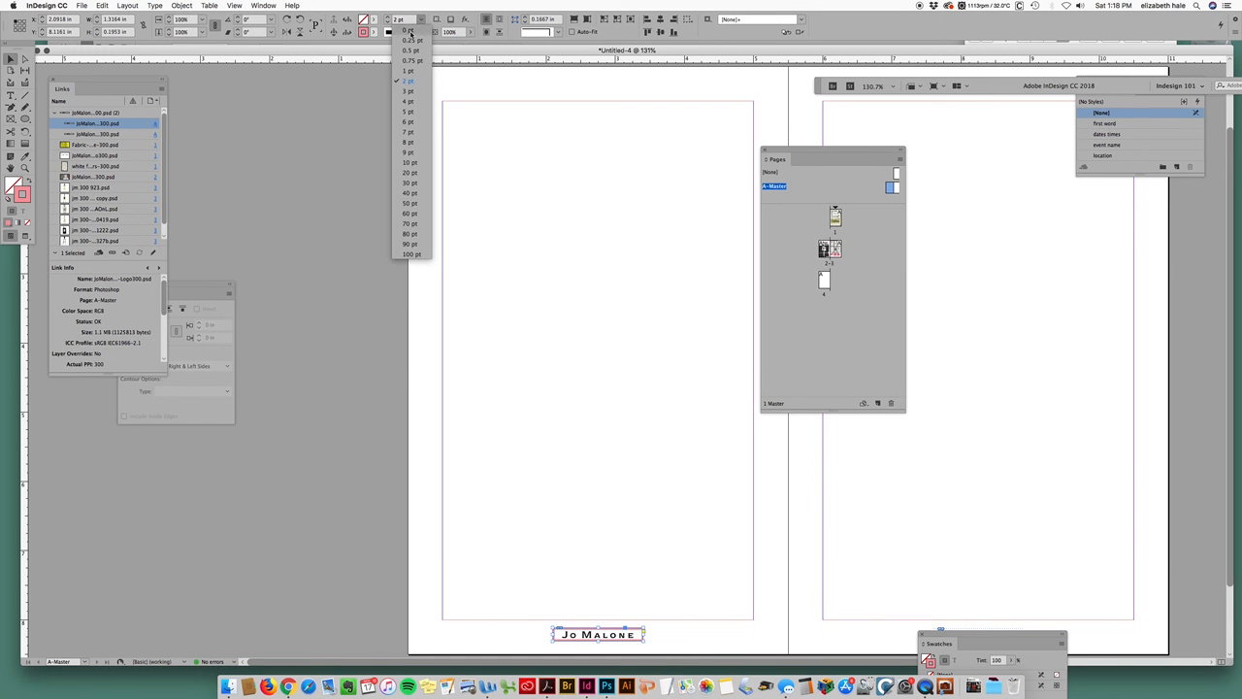
{"action": "left_click", "coordinate": [408, 30]}
{"action": "left_click", "coordinate": [355, 554]}
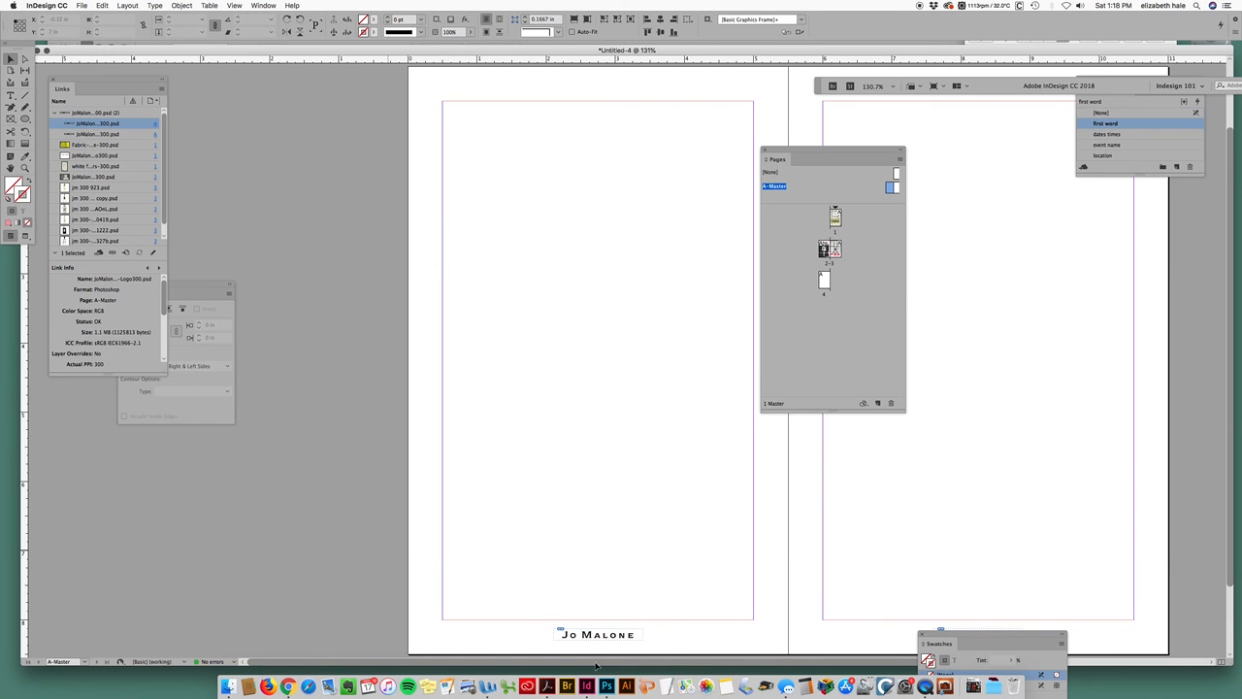
Check the updated footer logo on pages 2–3 and page 4, and view the page 1 cover.
{"action": "double_click", "coordinate": [824, 249]}
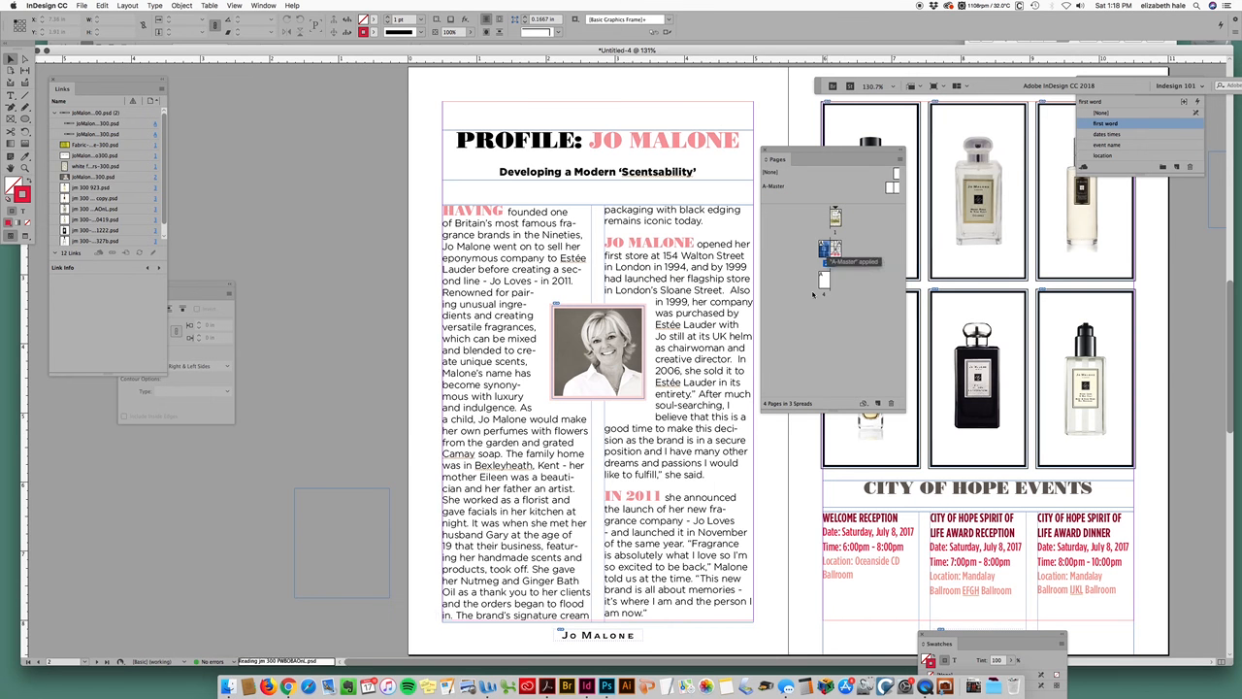
{"action": "left_click", "coordinate": [337, 583]}
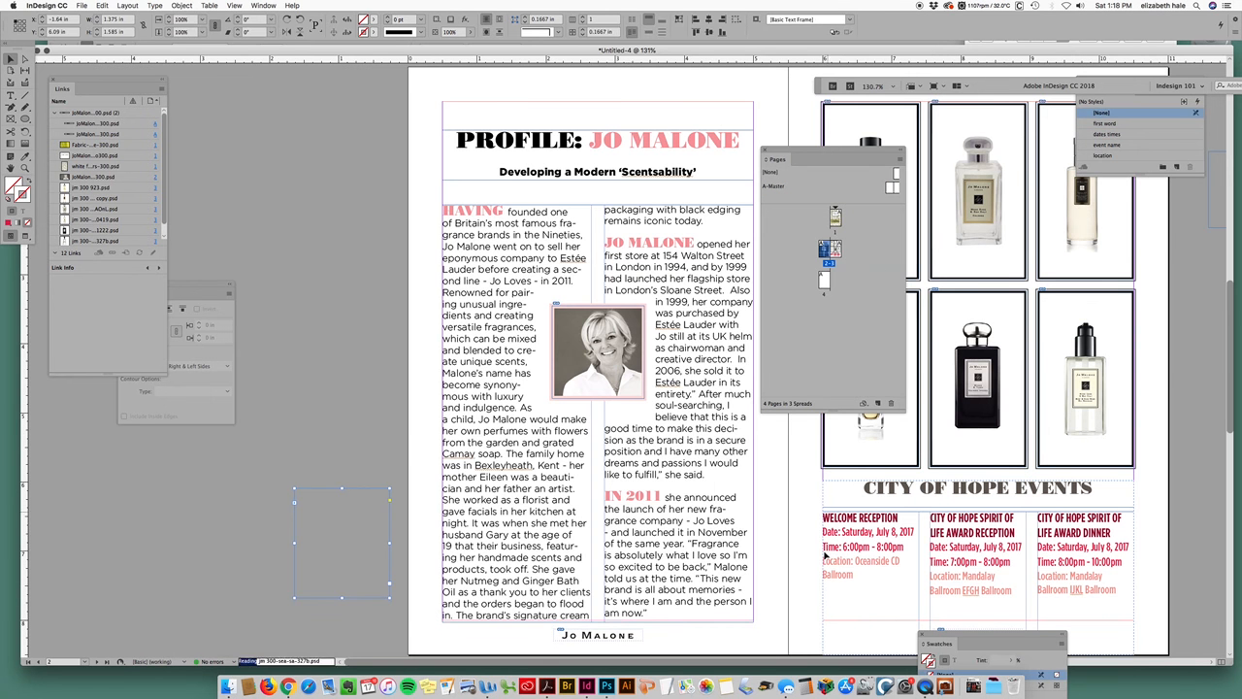
{"action": "double_click", "coordinate": [823, 281]}
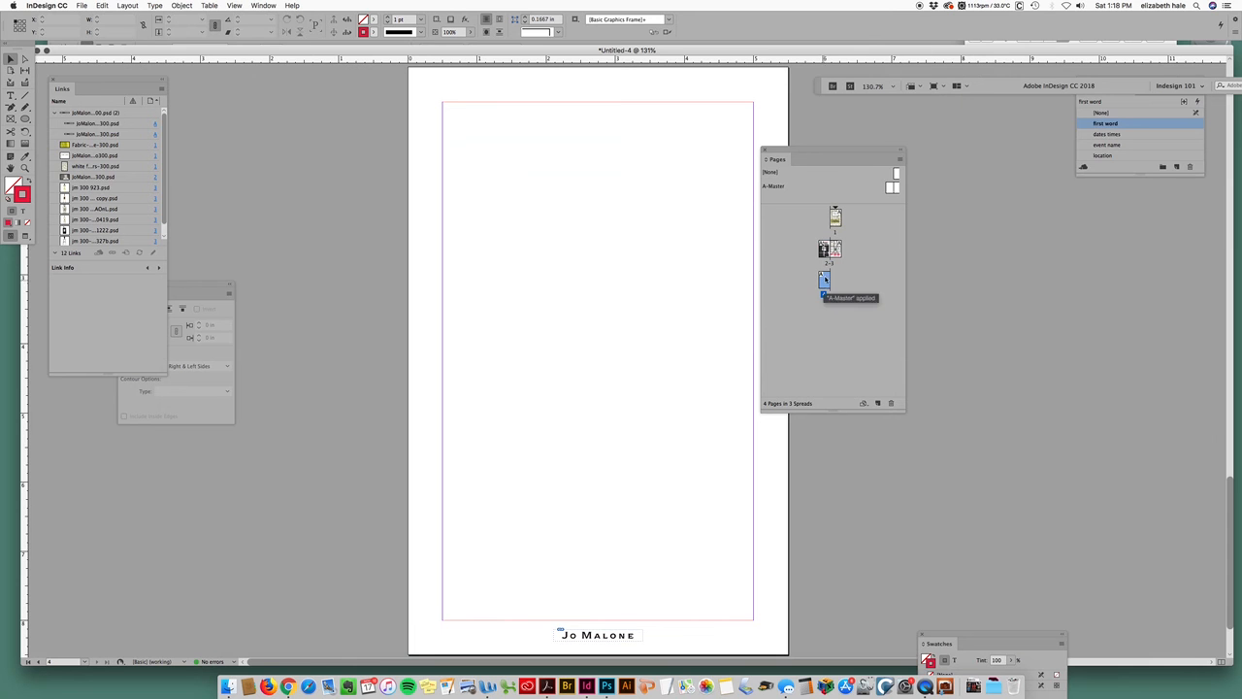
{"action": "double_click", "coordinate": [830, 250]}
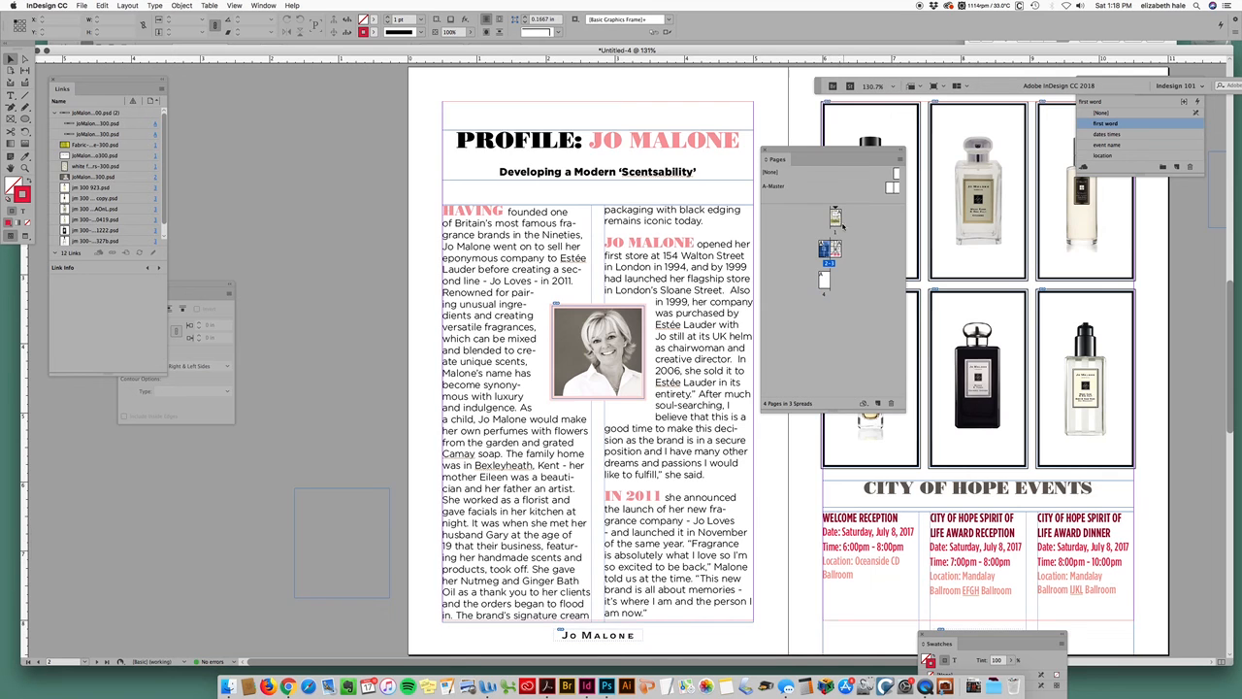
{"action": "left_click", "coordinate": [834, 218]}
{"action": "double_click", "coordinate": [833, 225]}
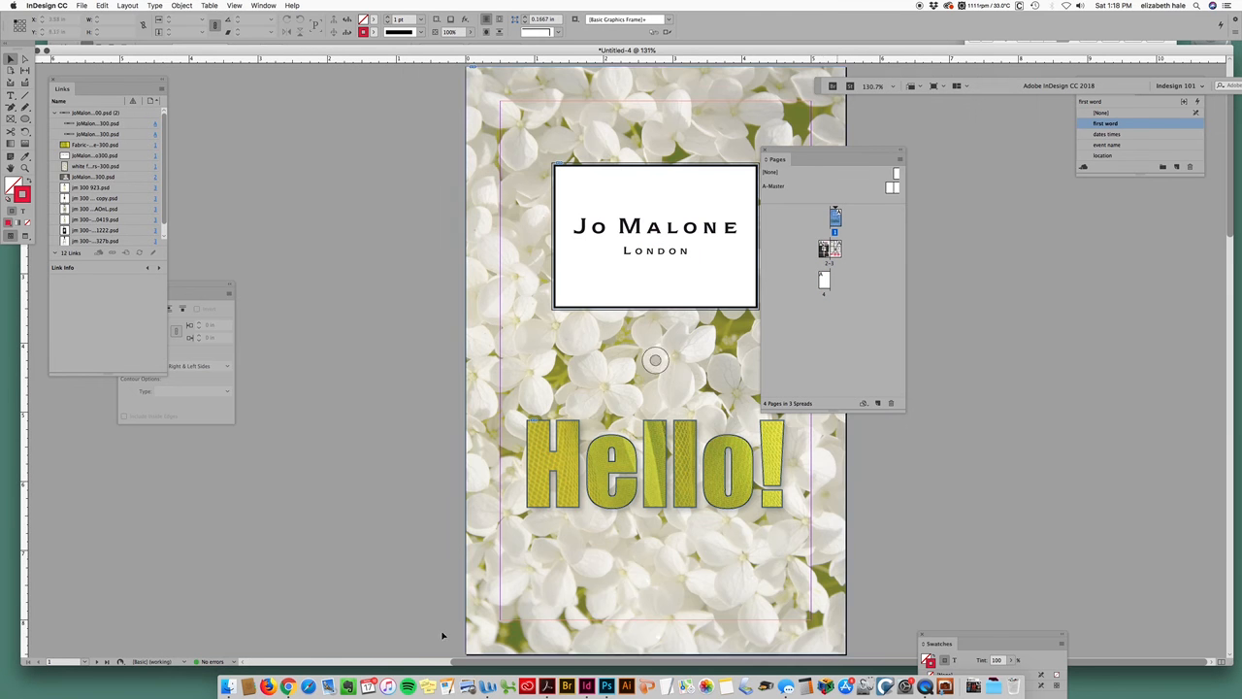
Return to the page 2–3 spread and inspect both footer logos with the Pages panel moved aside.
{"action": "double_click", "coordinate": [832, 248]}
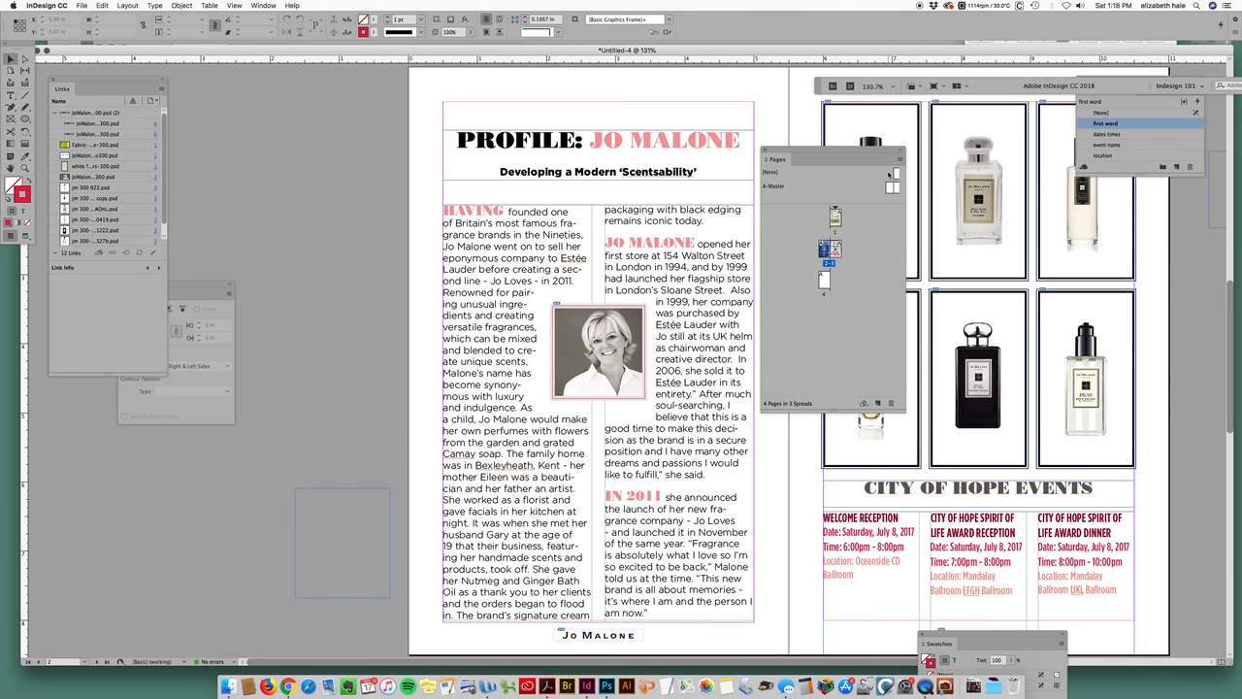
{"action": "left_click_drag", "start_coordinate": [832, 153], "coordinate": [785, 115]}
{"action": "scroll", "coordinate": [1237, 431], "scroll_direction": "down", "scroll_amount": 5}
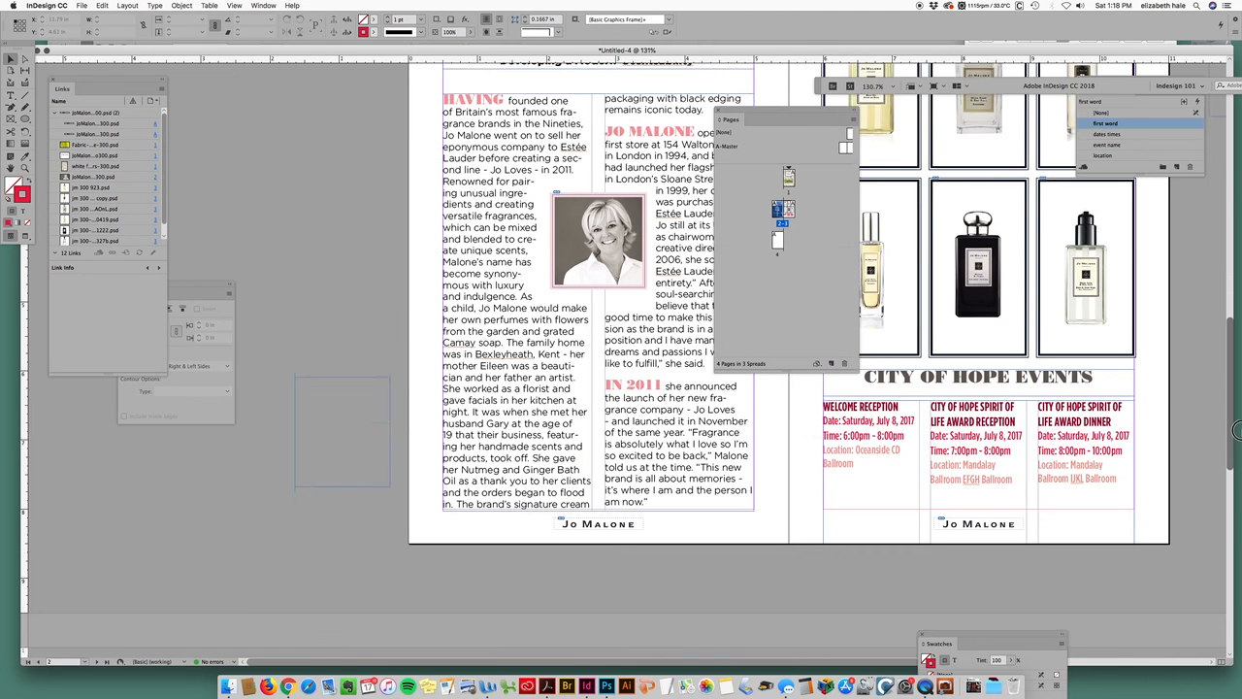
{"action": "left_click_drag", "start_coordinate": [1237, 431], "coordinate": [1237, 372]}
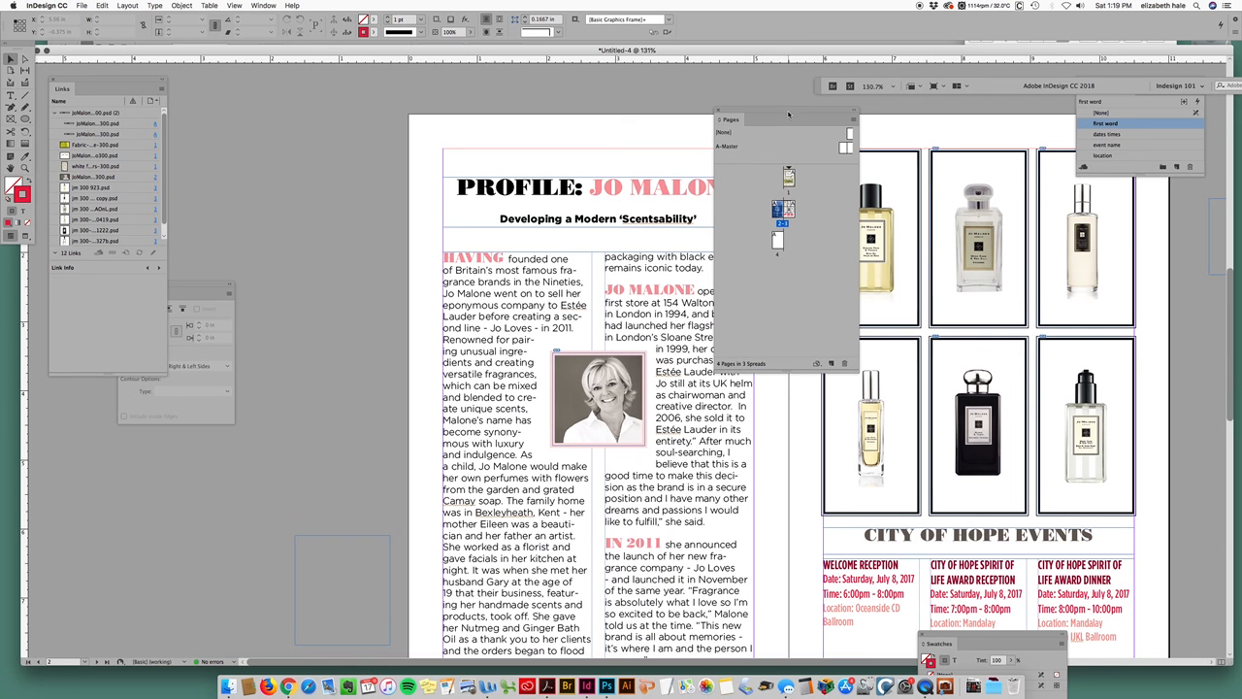
Make the Pages panel wider and shorter, and place it over the product images on page 3, clear of the profile article.
{"action": "left_click_drag", "start_coordinate": [796, 113], "coordinate": [782, 113]}
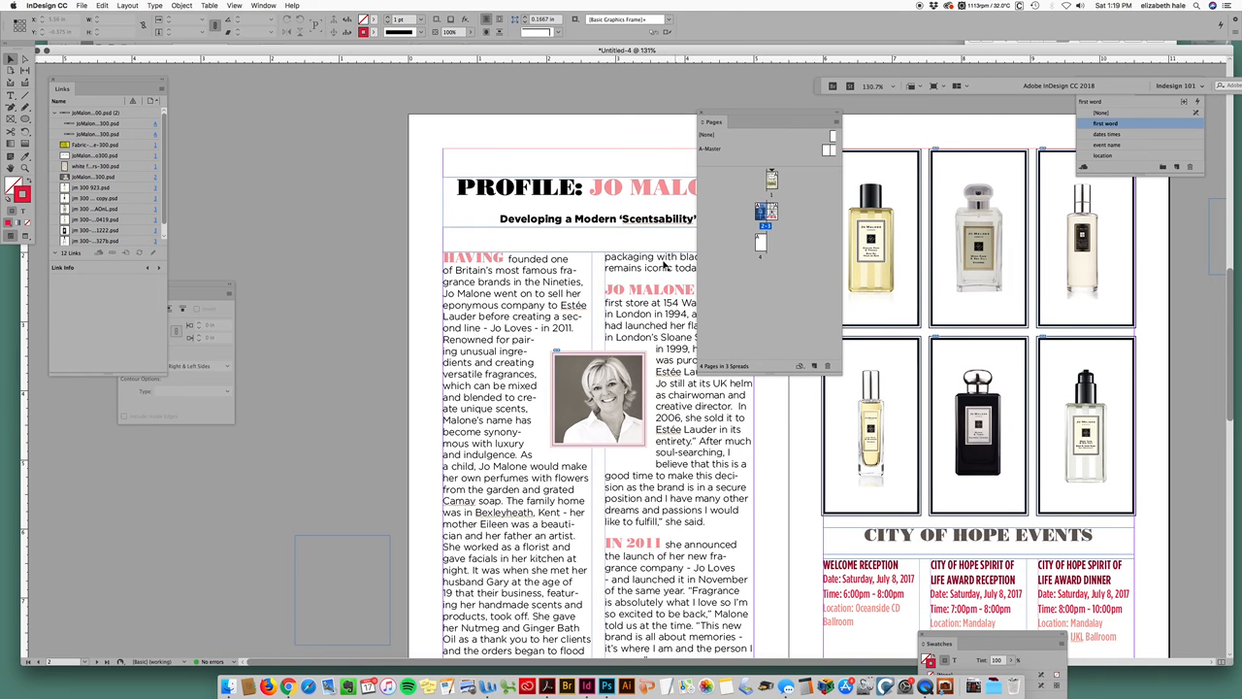
{"action": "left_click_drag", "start_coordinate": [752, 117], "coordinate": [830, 209]}
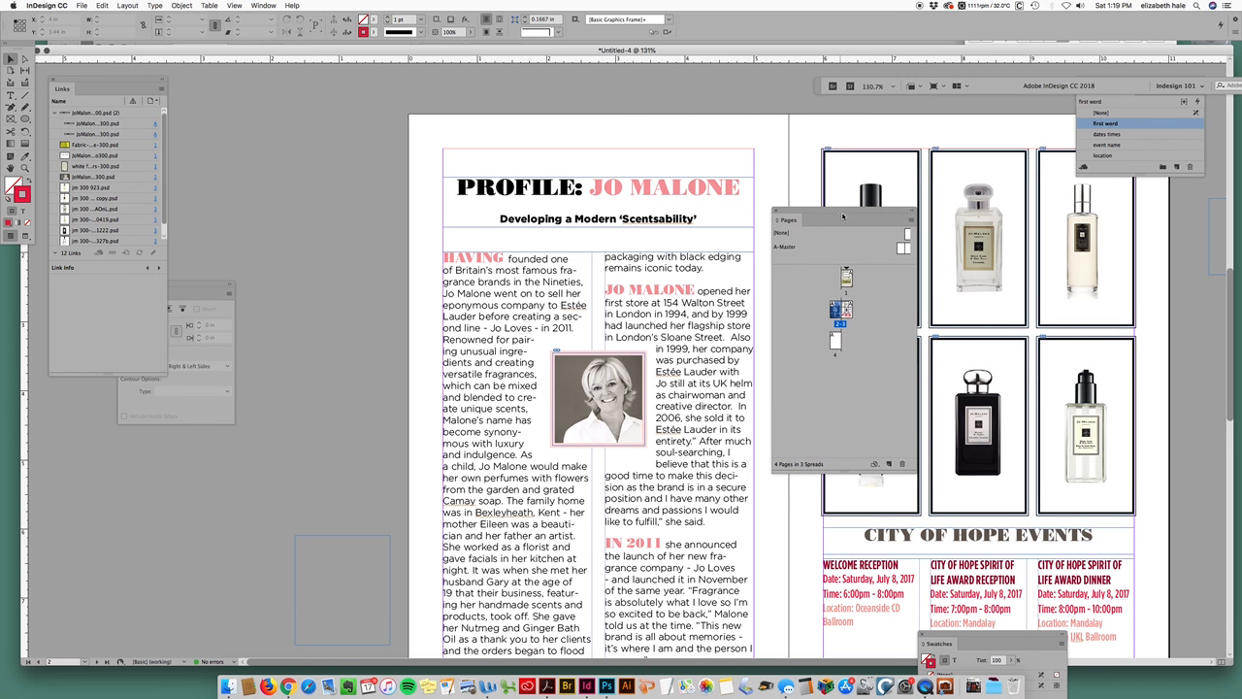
{"action": "left_click_drag", "start_coordinate": [847, 208], "coordinate": [846, 189]}
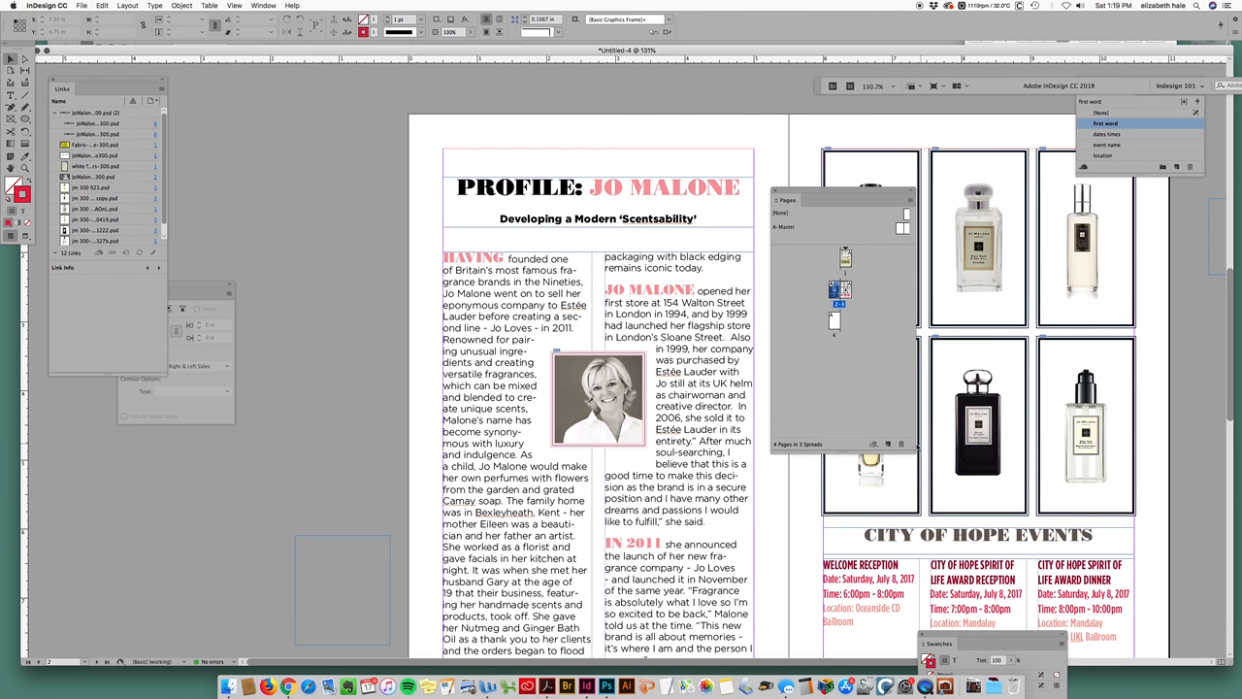
{"action": "left_click_drag", "start_coordinate": [916, 450], "coordinate": [966, 372]}
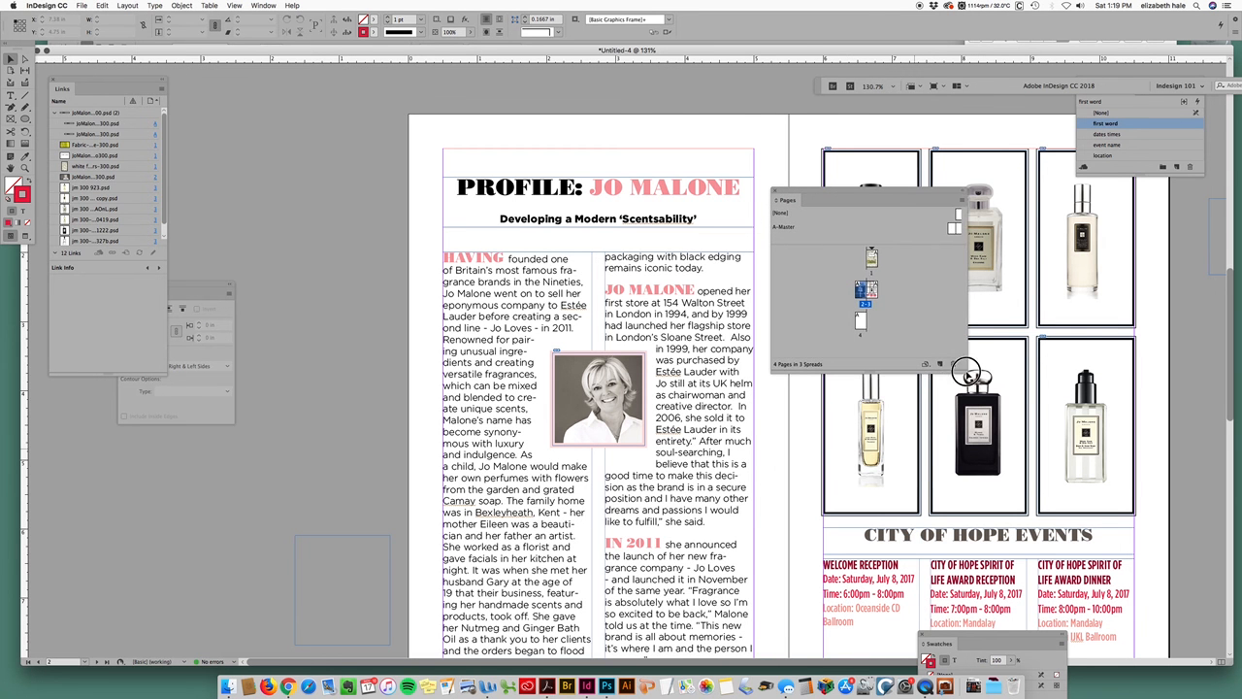
{"action": "left_click_drag", "start_coordinate": [855, 197], "coordinate": [892, 219]}
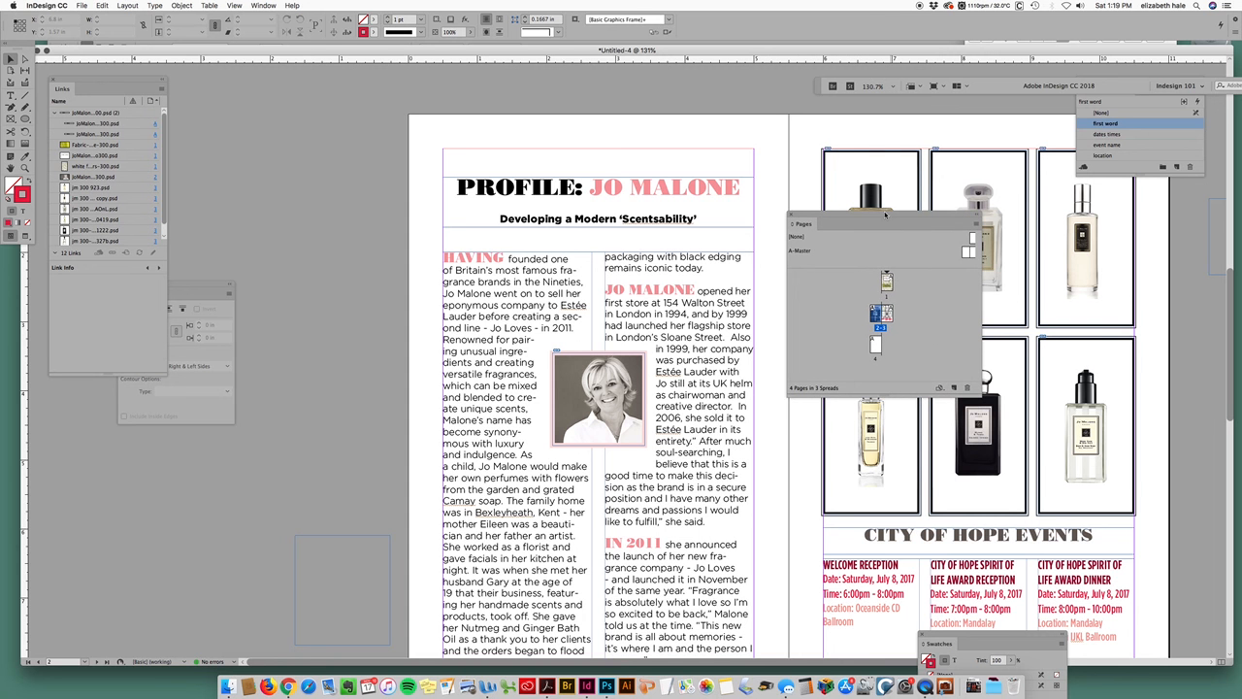
Switch the document to Preview mode and display the page 1 cover.
{"action": "key", "text": "w"}
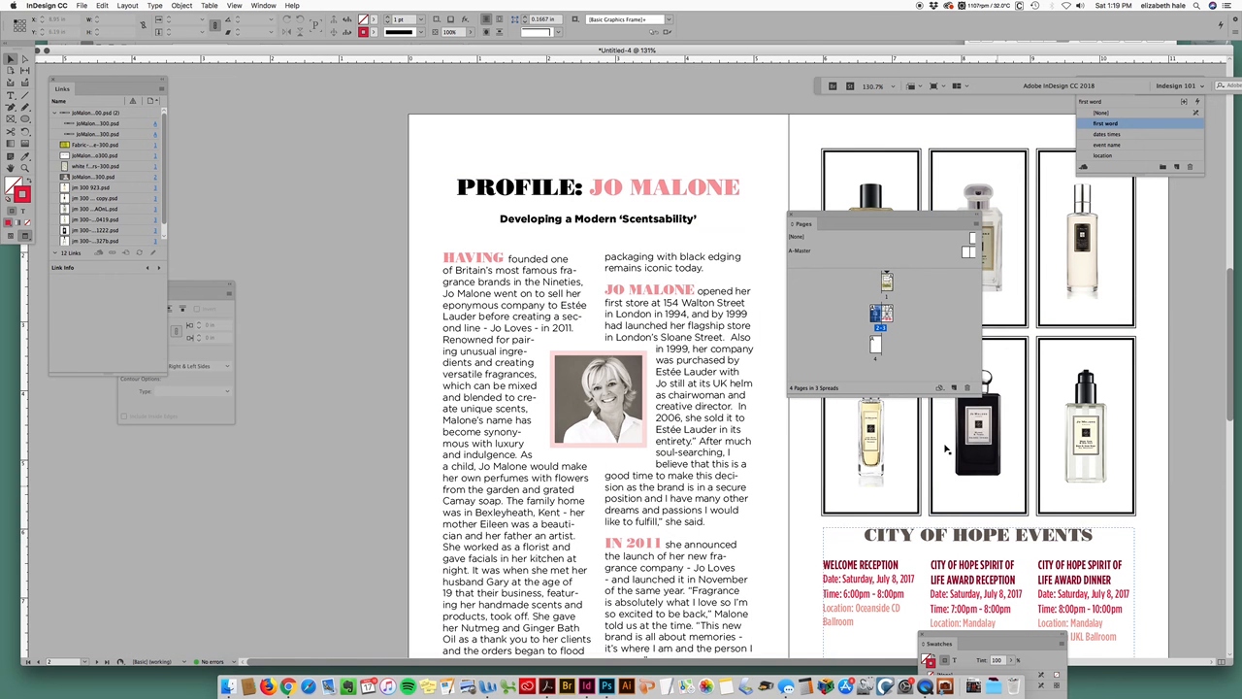
{"action": "left_click", "coordinate": [887, 283]}
{"action": "double_click", "coordinate": [887, 285]}
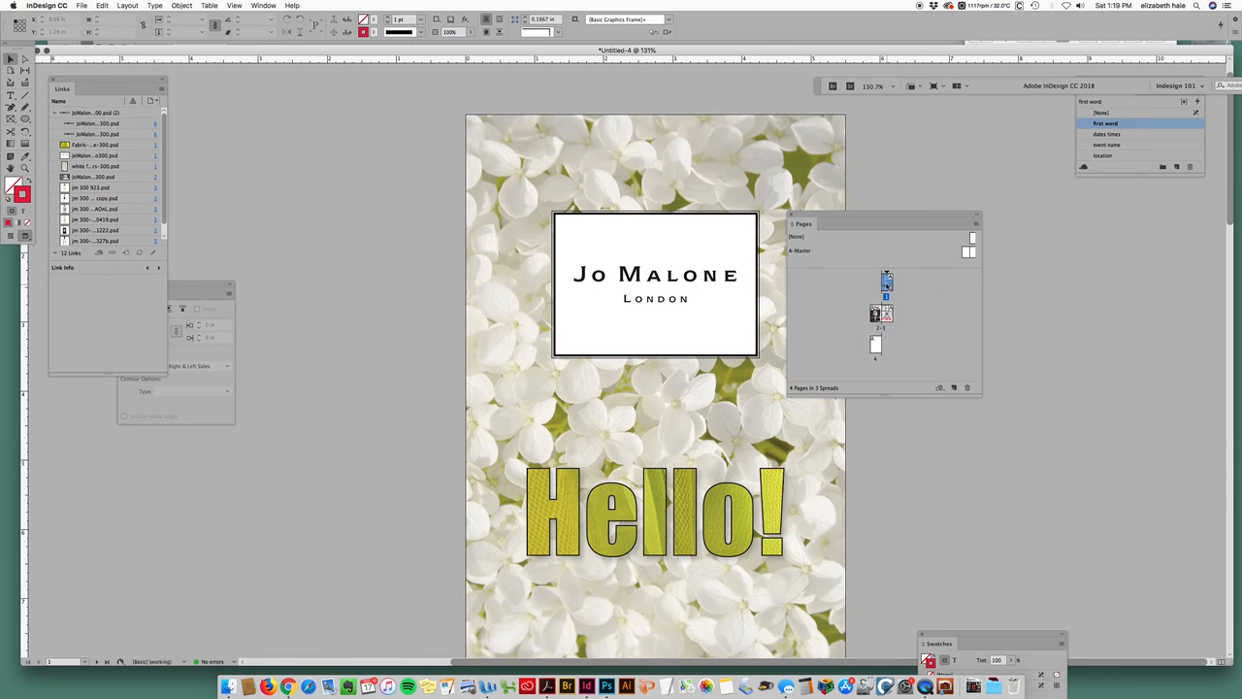